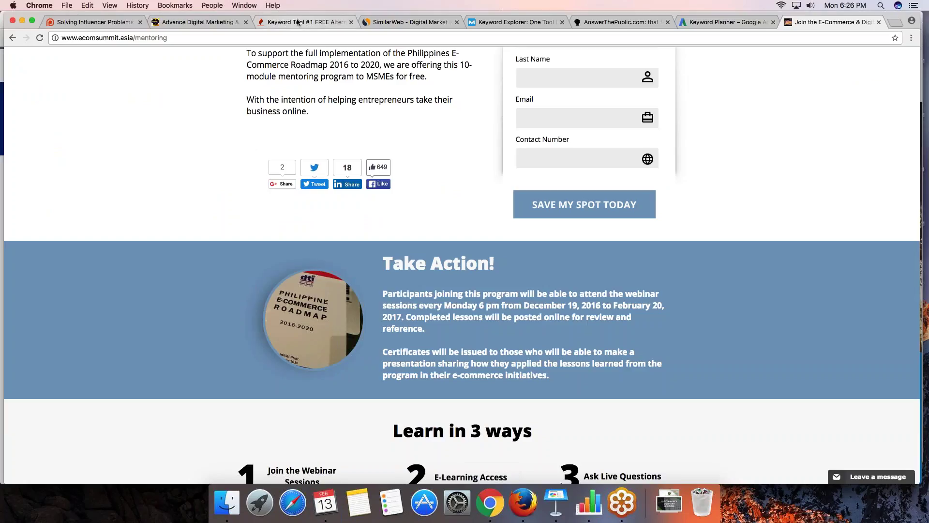
Bring up the Keyword Tool search page in the browser.
left_click(304, 24)
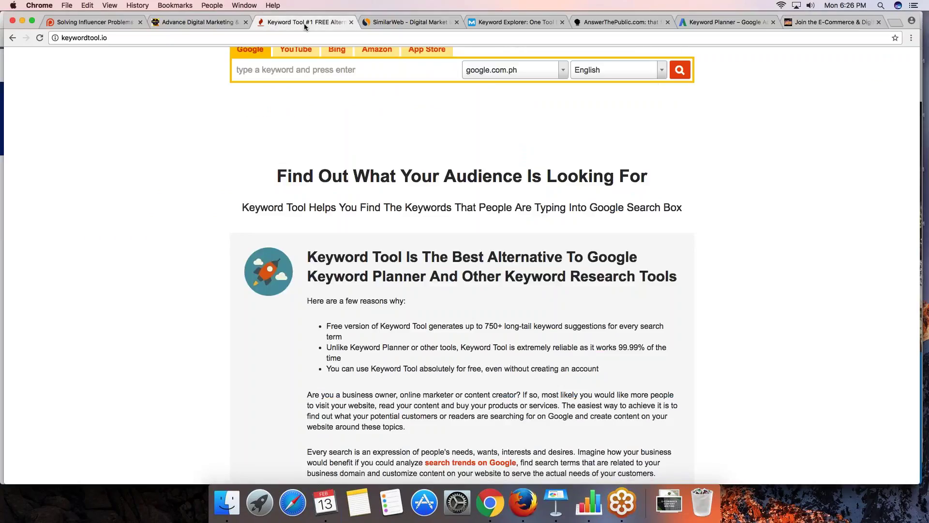
scroll(193, 74, "up", 5)
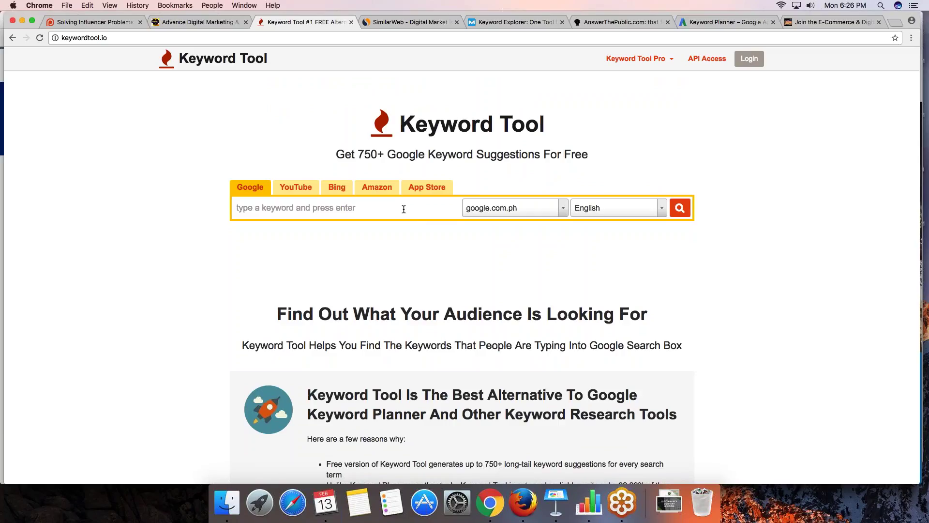
Try to search Google keyword suggestions for "homemade soap for sale".
type("h")
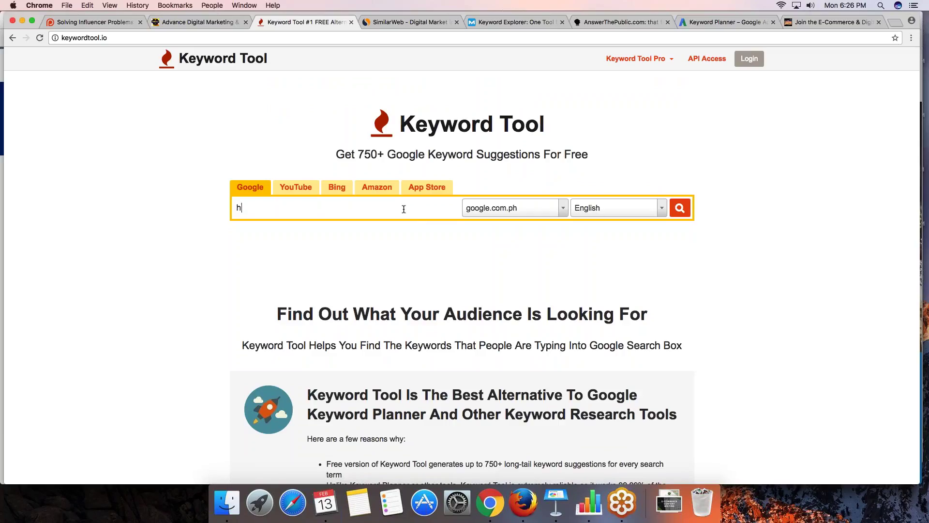
type("omemade soap for sale")
left_click(679, 208)
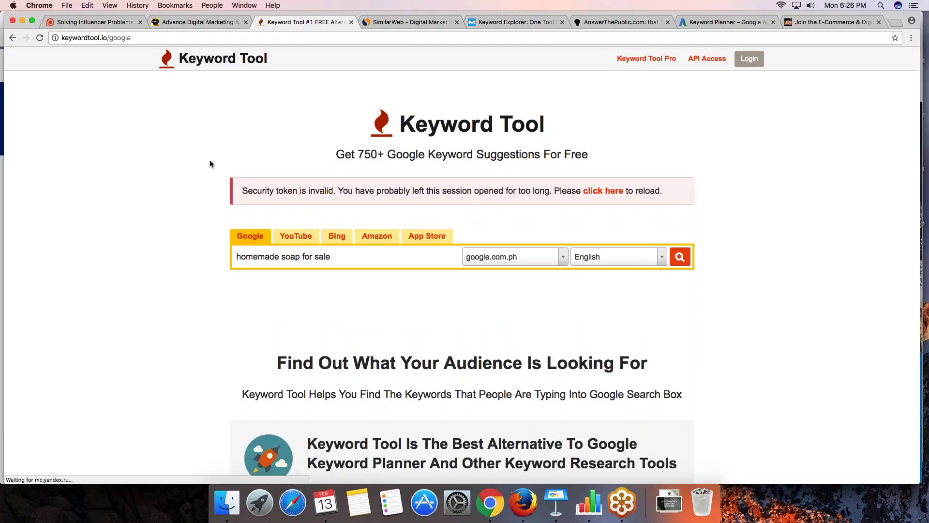
Reload the expired keyword search page, search Google suggestions for "homemade soap" and look through the resulting keyword list.
left_click(602, 191)
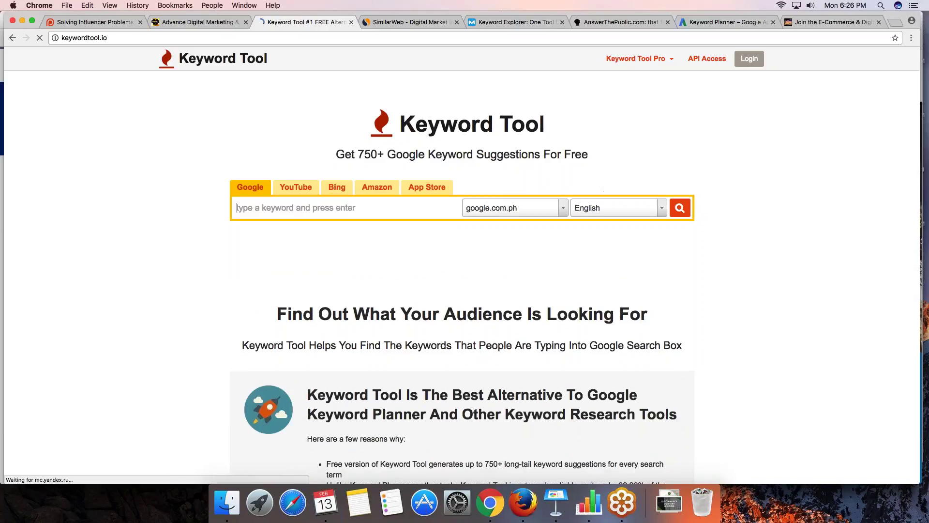
type("homemade soap")
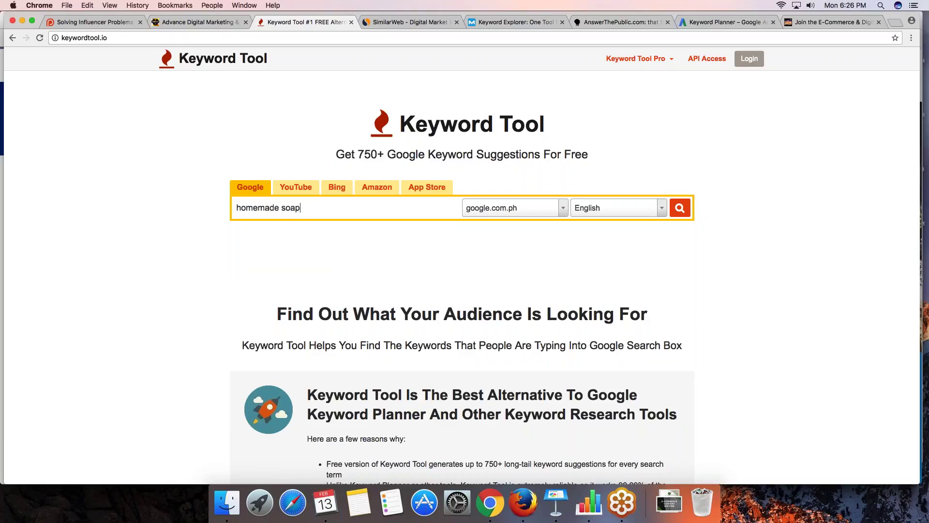
key("Return")
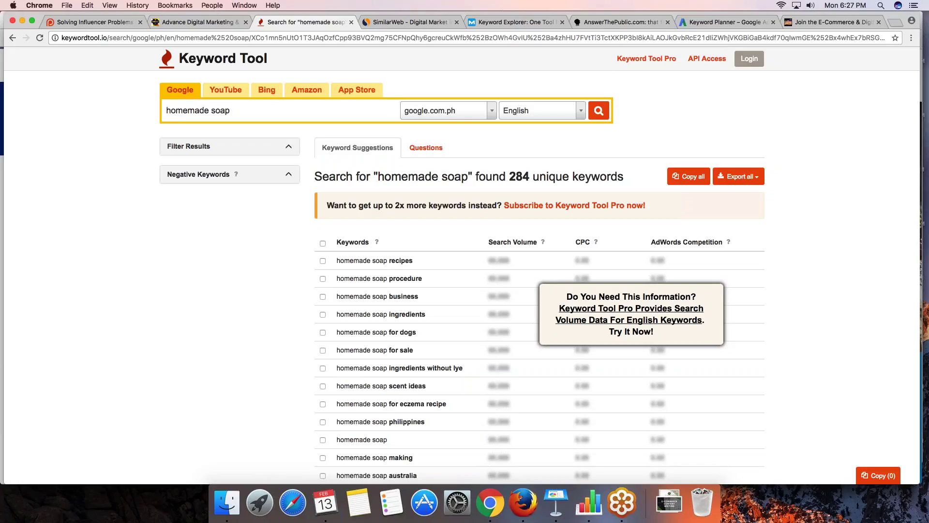
scroll(462, 266, "down", 5)
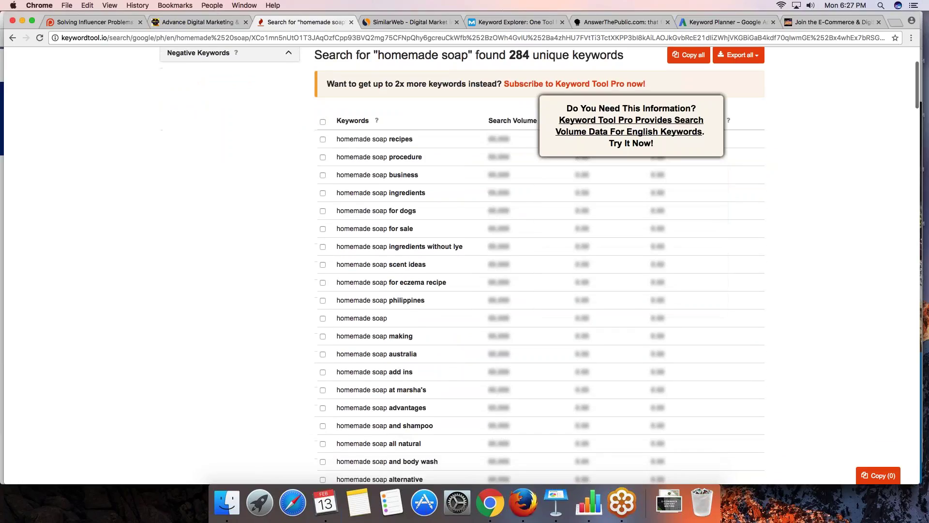
scroll(539, 266, "down", 1)
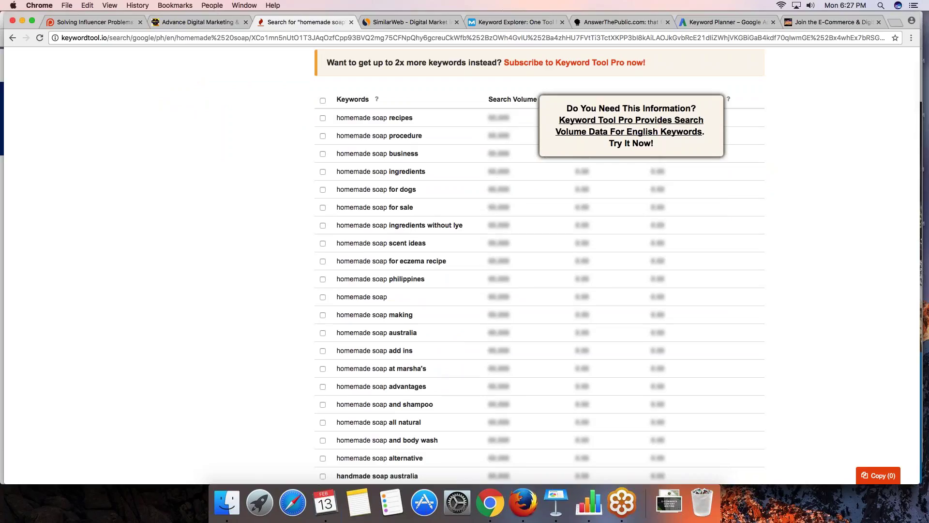
scroll(539, 266, "down", 1)
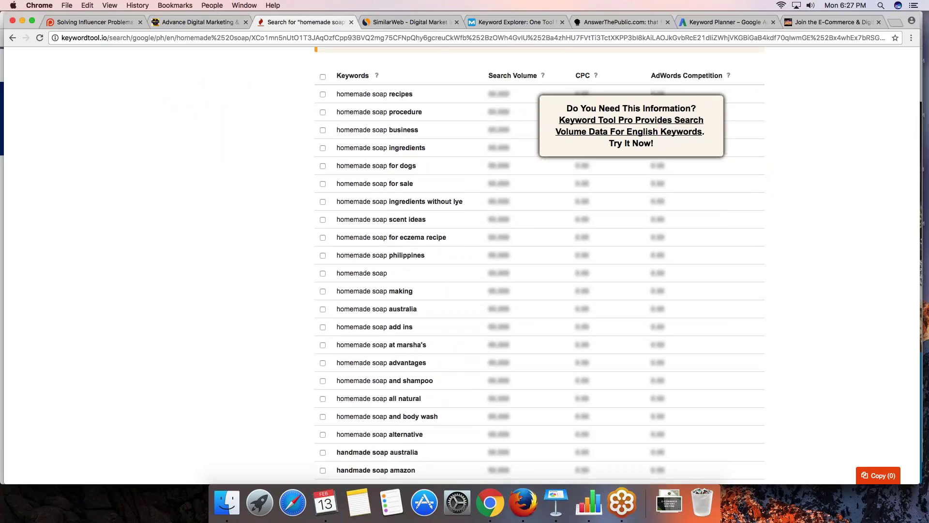
scroll(461, 266, "up", 7)
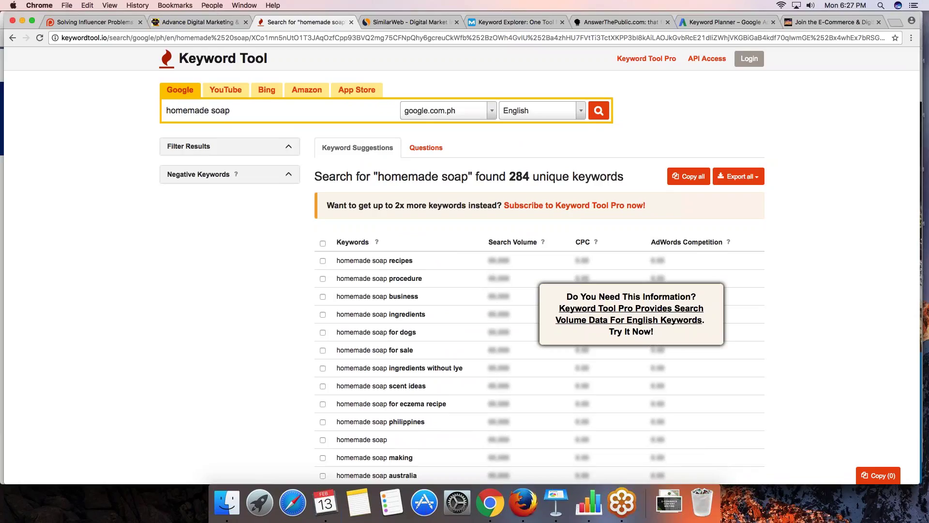
scroll(461, 266, "down", 5)
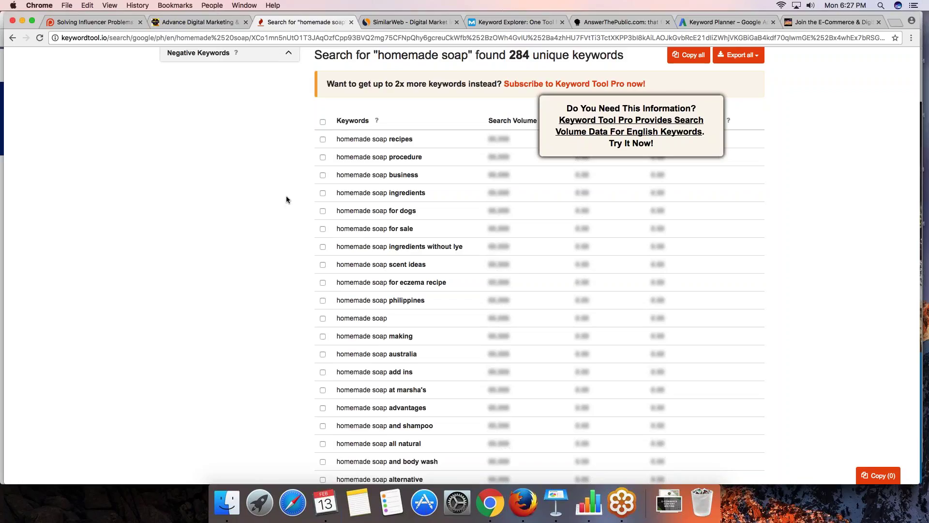
Switch to Numbers and create a new spreadsheet from the Blank template.
left_click(588, 503)
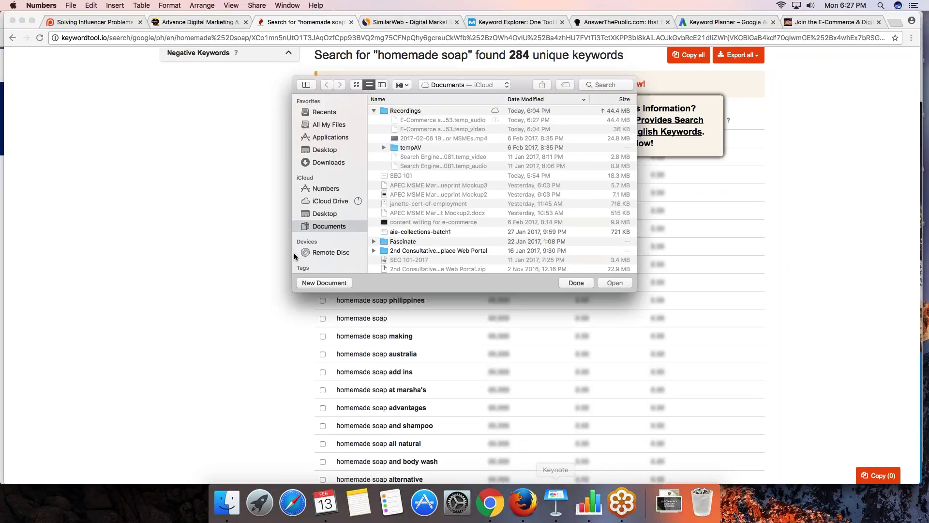
left_click(339, 282)
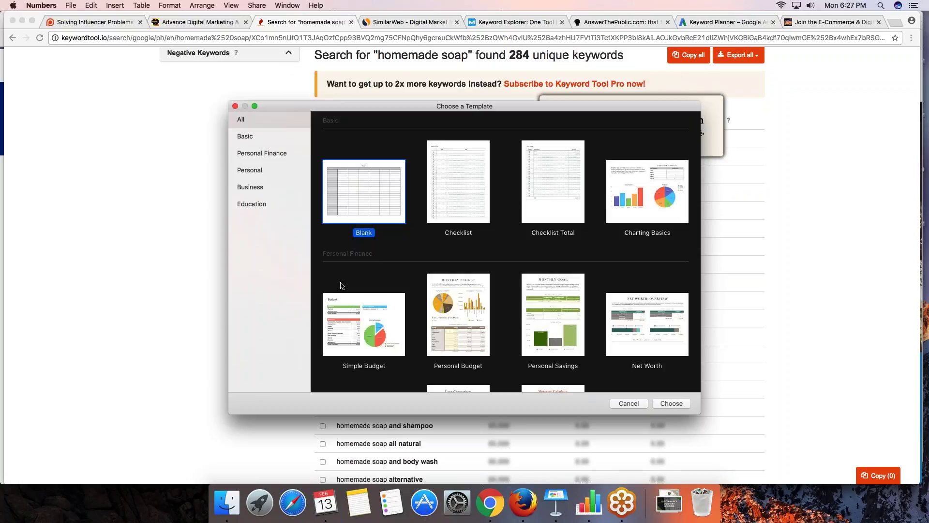
left_click(670, 403)
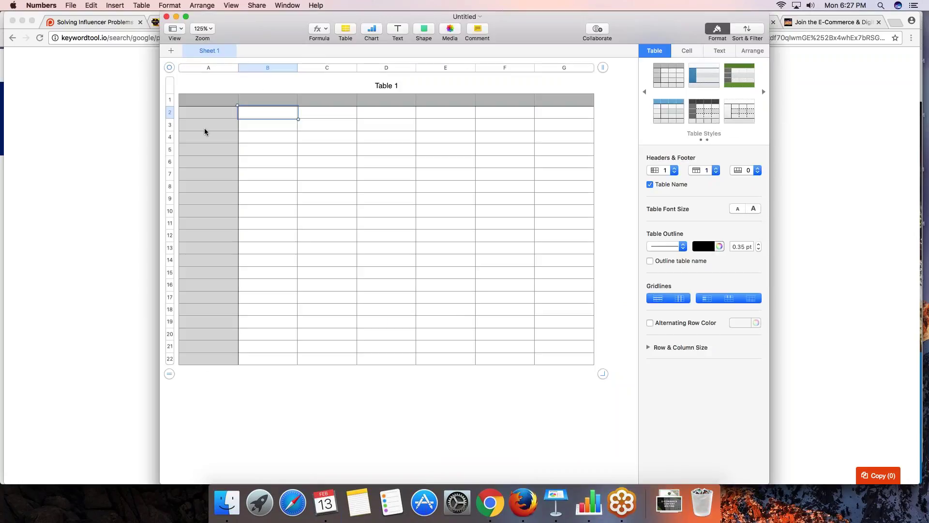
Label row 2 of the table with Terms, Awareness, Consideration and Decision in cells A2 to D2.
left_click(196, 116)
type("Terms")
key("Return")
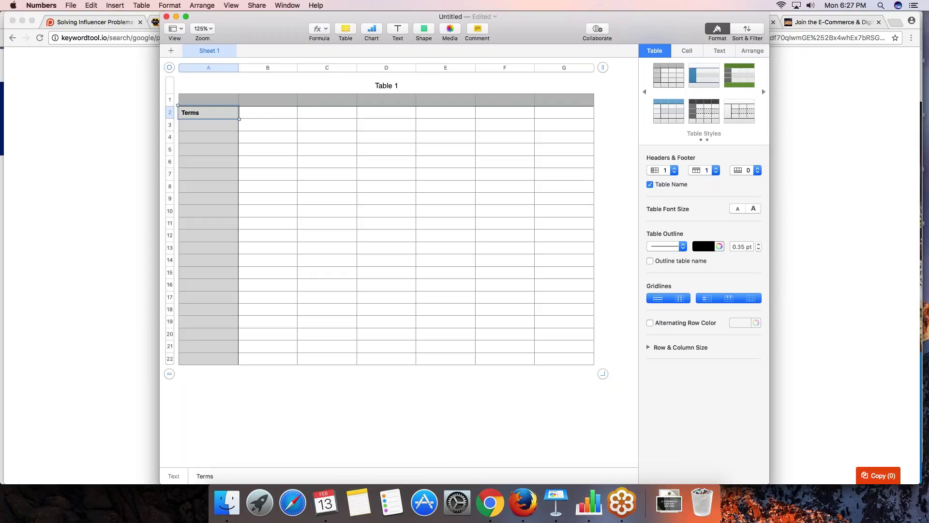
left_click(267, 112)
type("Awareness")
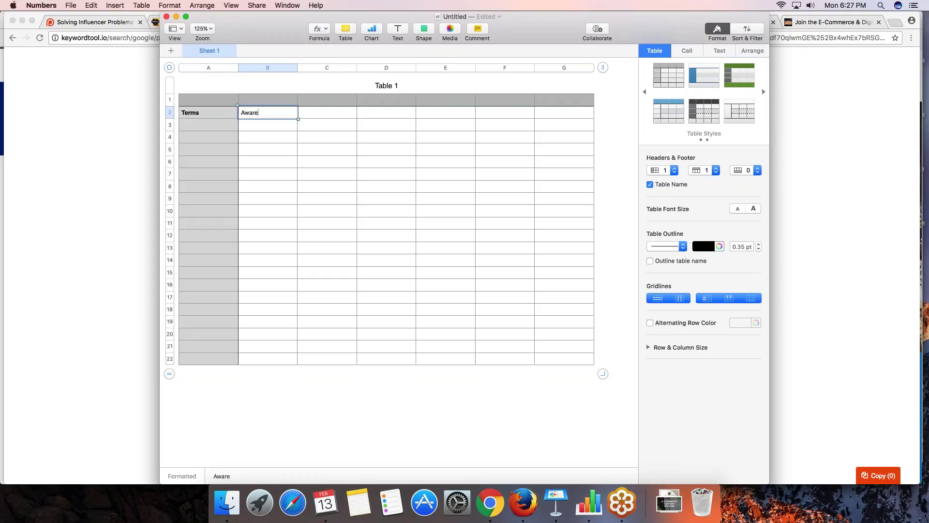
key("Return")
key("Right")
key("Up")
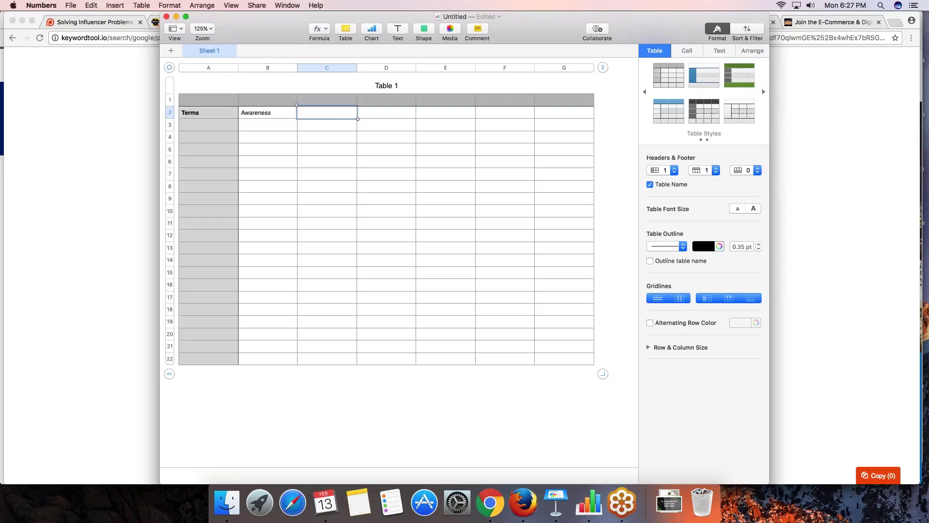
type("Consideration")
key("Tab")
type("Decision")
key("Return")
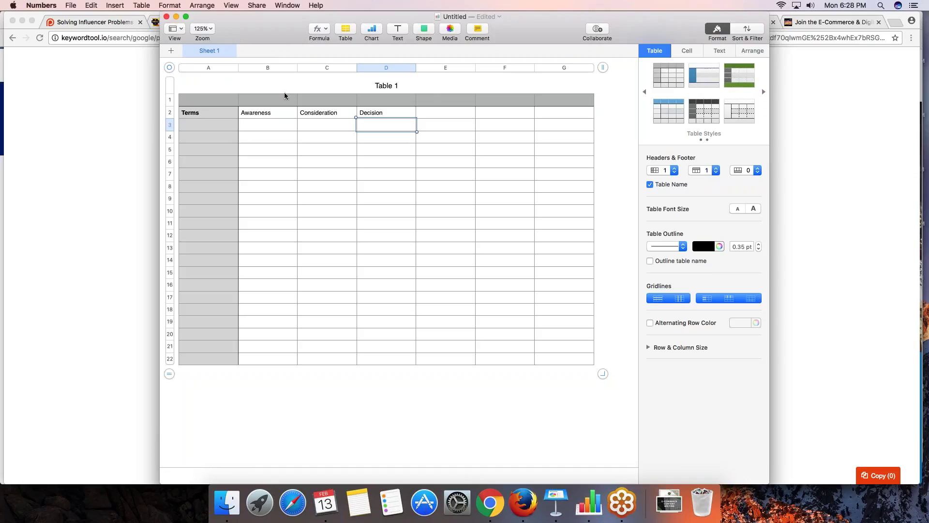
Enter the audience description "Moms who like to use homemade soap" in header cell A1.
scroll(283, 104, "right", 1)
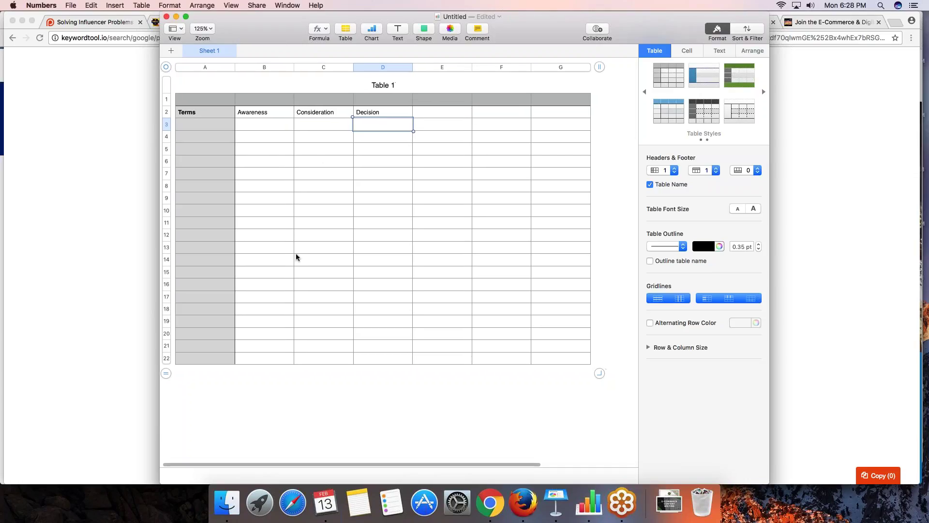
scroll(366, 464, "left", 1)
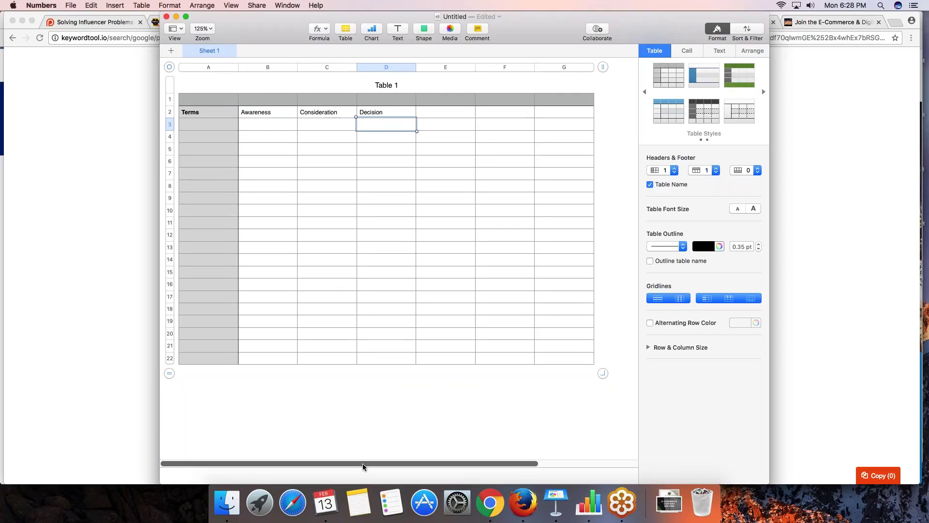
left_click(199, 99)
left_click(199, 100)
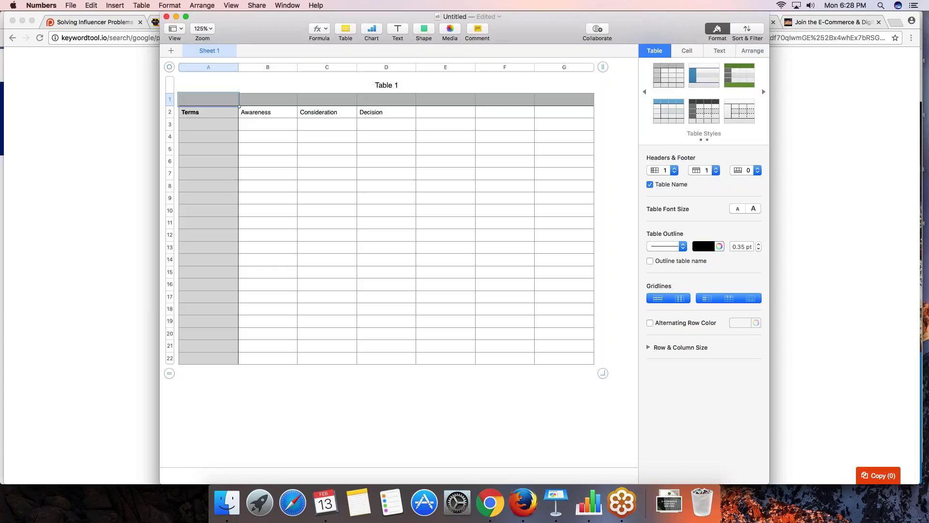
type("Moms who like to use ho")
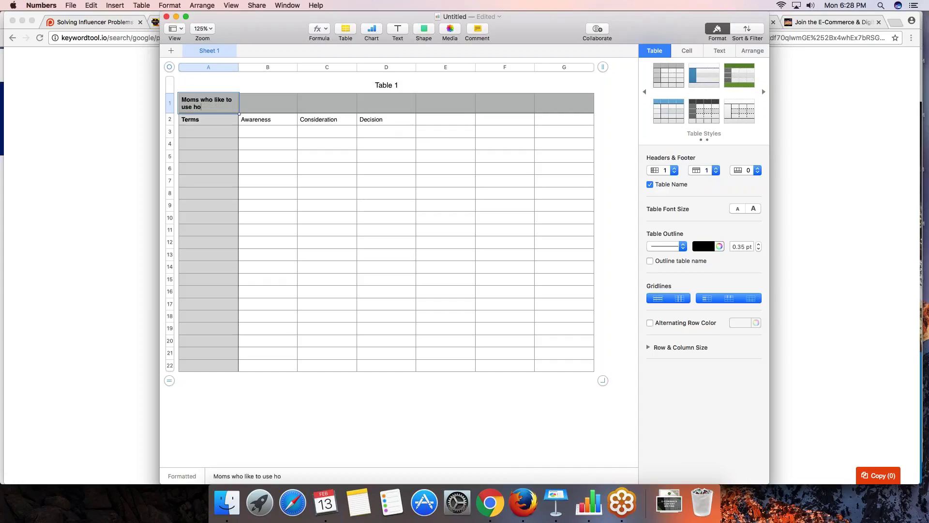
type("memade soap")
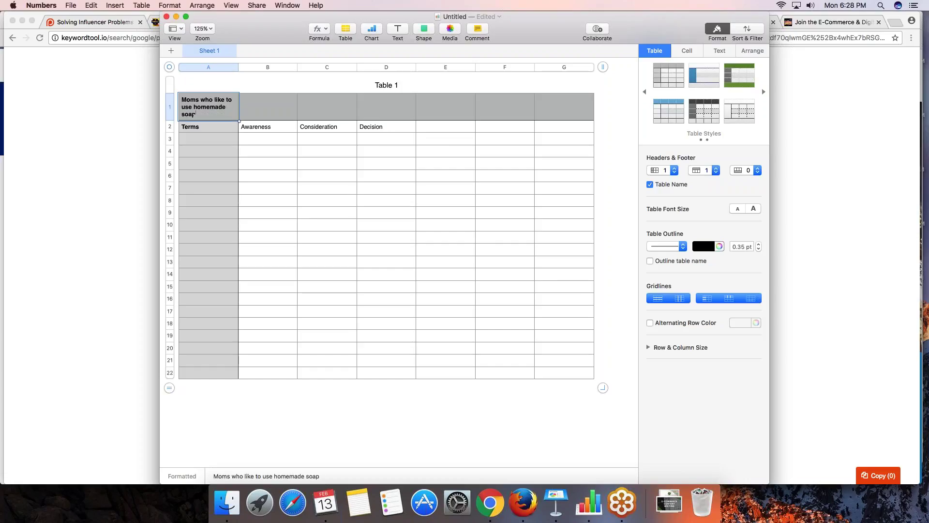
key("Return")
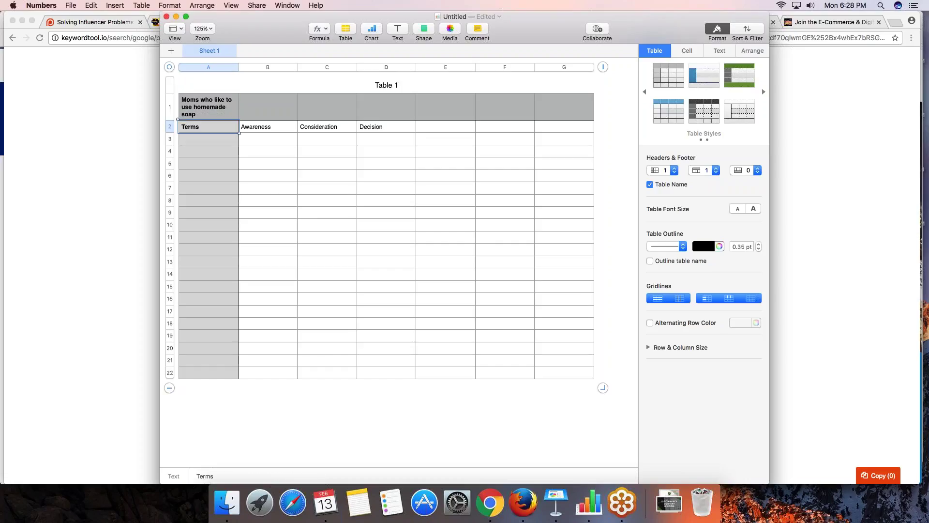
Check the keyword suggestions in Chrome and add "homemade soap for sale" under Consideration in cell C3 of the Numbers table.
key("super+Tab")
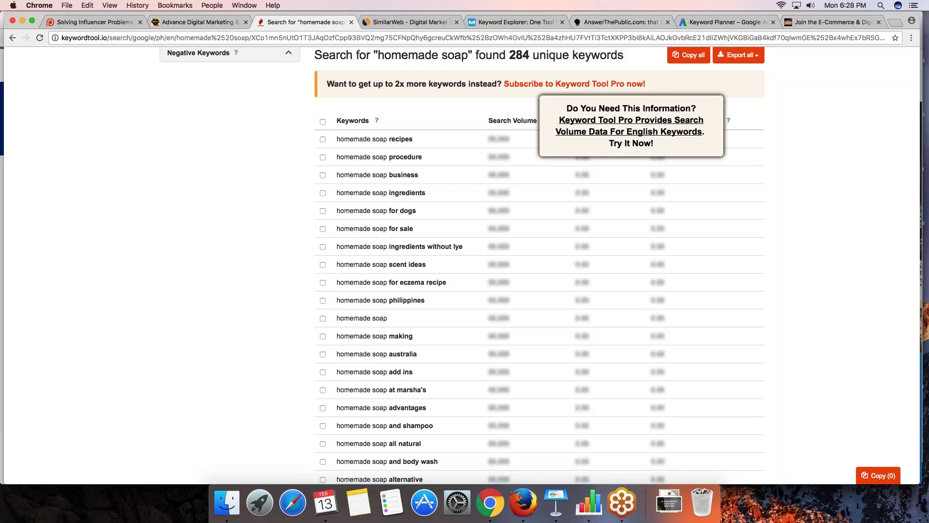
key("super+Tab")
left_click(290, 141)
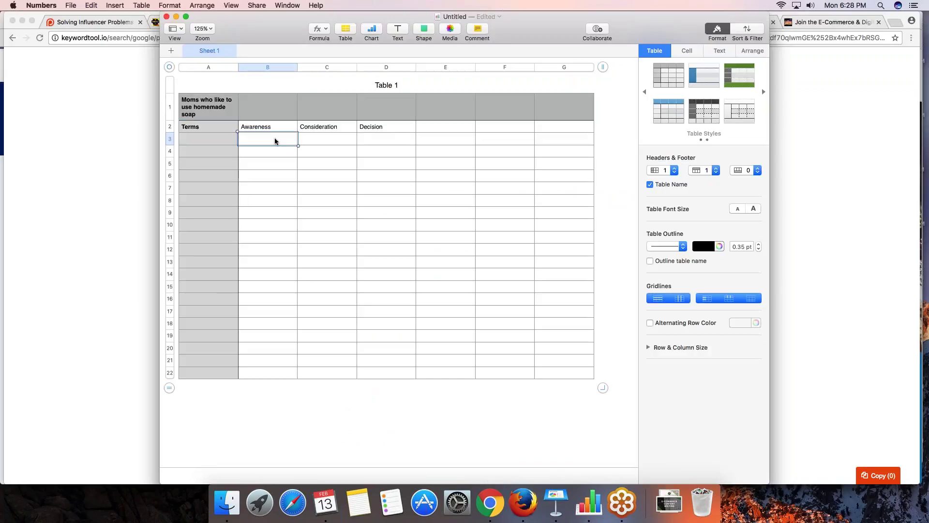
left_click(317, 140)
type("homemade soap")
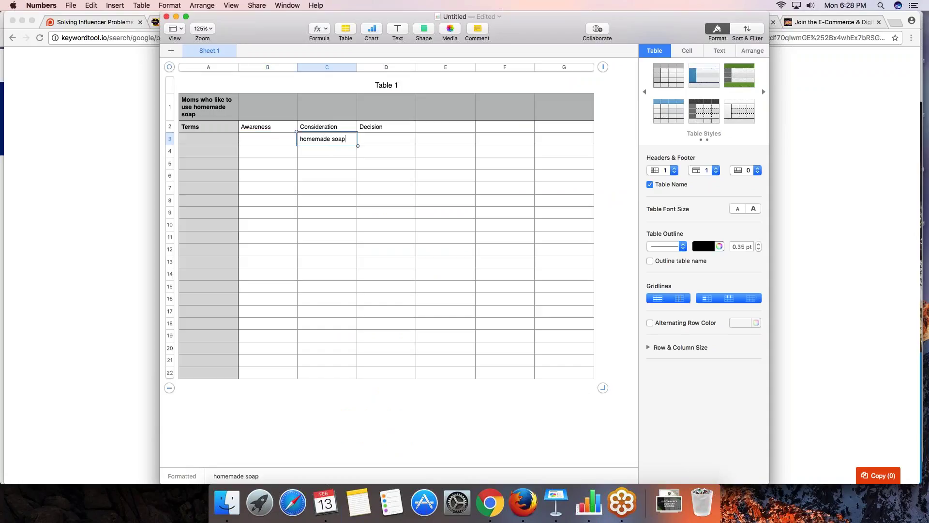
type(" for sale")
key("Return")
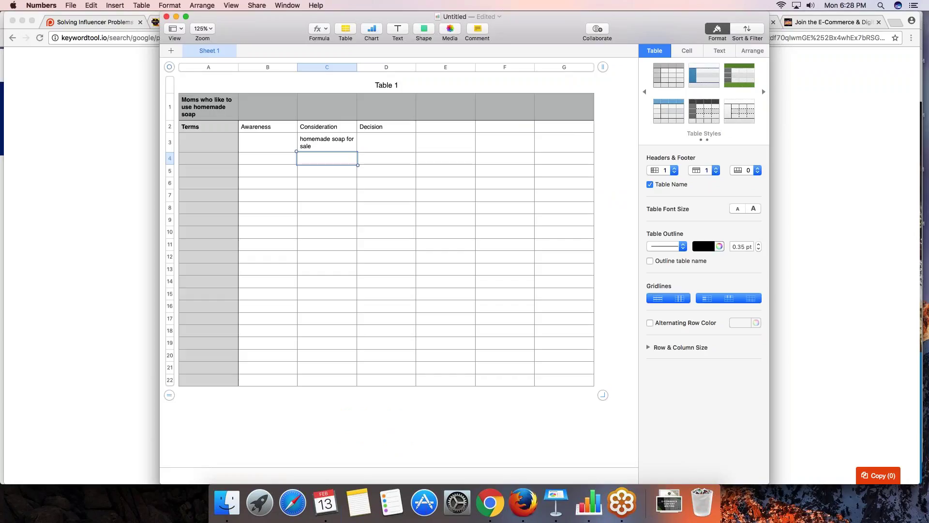
Consult the keyword suggestions in Chrome again and add "homemade soap ingredients" under Awareness in cell B3 of the Numbers table.
key("super+Tab")
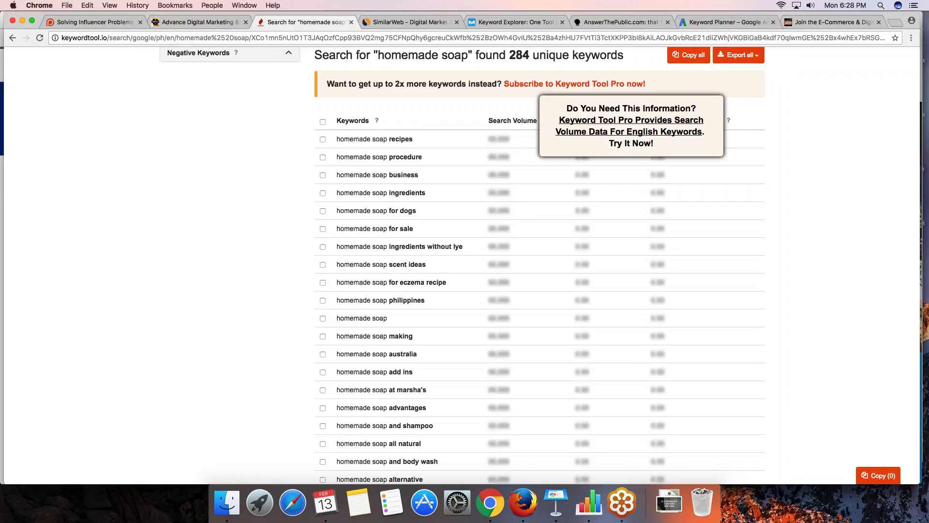
key("super+Tab")
key("super+Tab")
key("super+Tab")
type("homemade ")
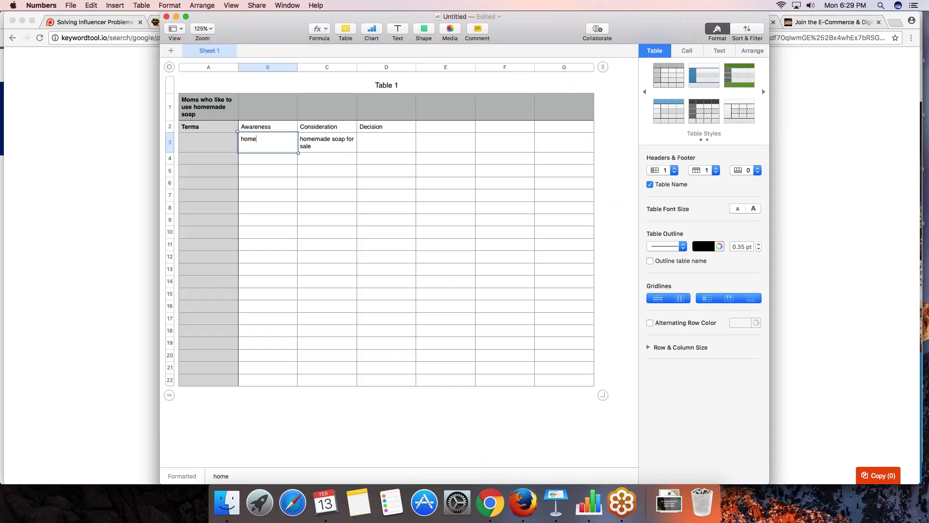
type("soap ingredients")
key("Return")
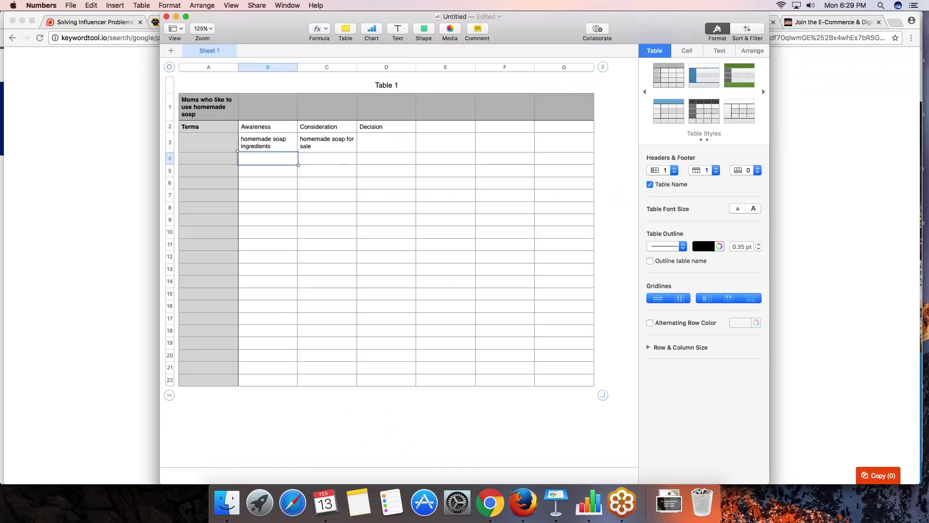
Check the keyword suggestions in Chrome and add "homemade soap scent" under Awareness in cell B4 of the Numbers table.
key("super+Tab")
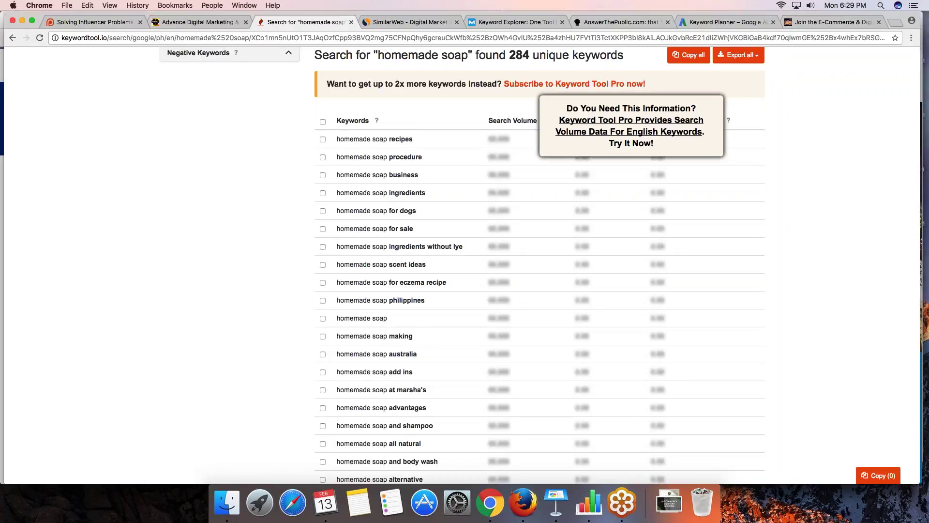
key("super+Tab")
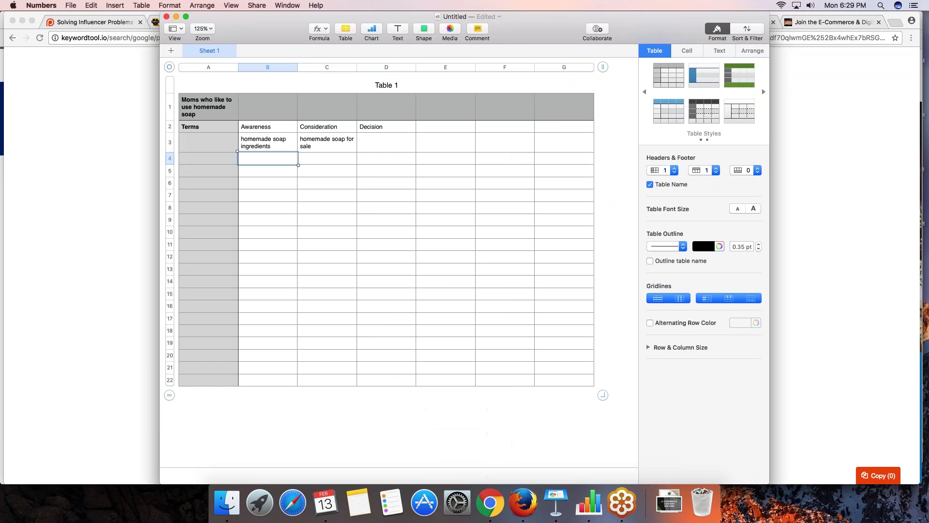
key("super+Tab")
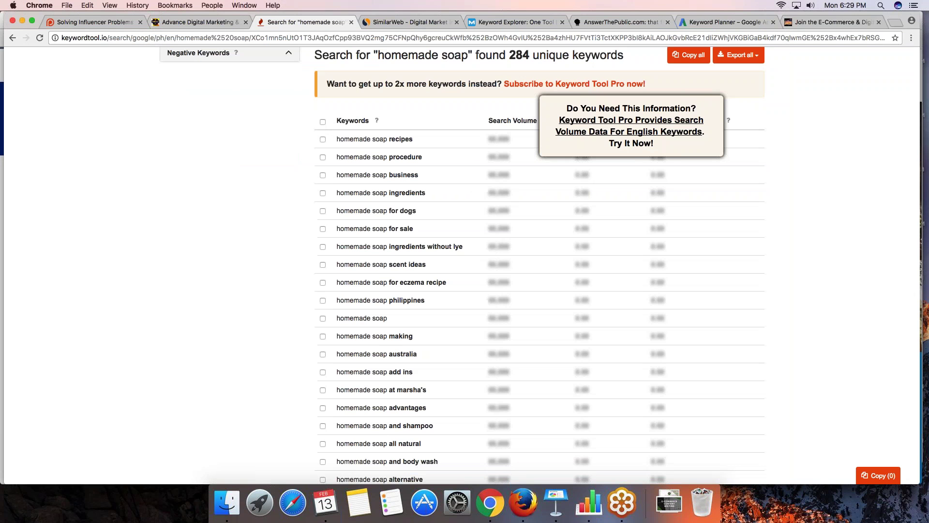
key("super+Tab")
type("home")
key("BackSpace")
type("made soap scent")
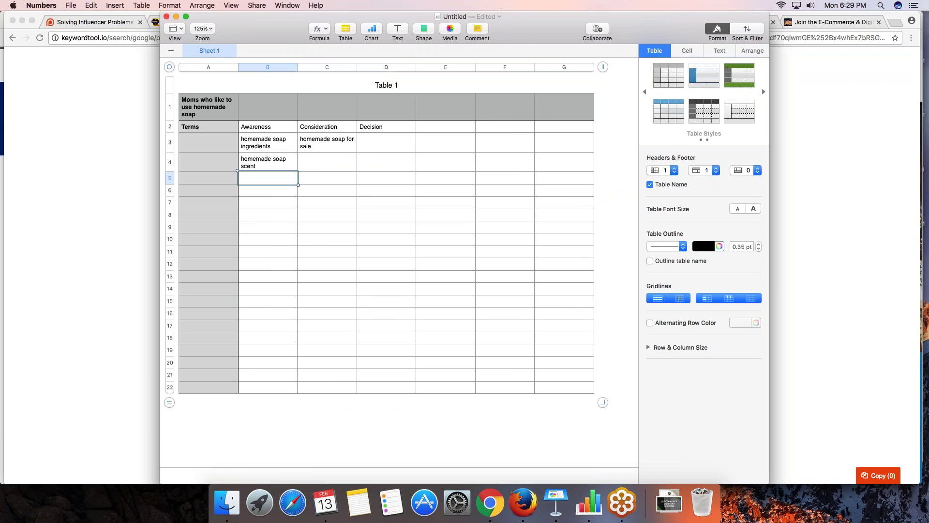
Examine the homemade soap keyword suggestions further down the Keyword Tool results in Chrome for more terms to classify.
key("super+Tab")
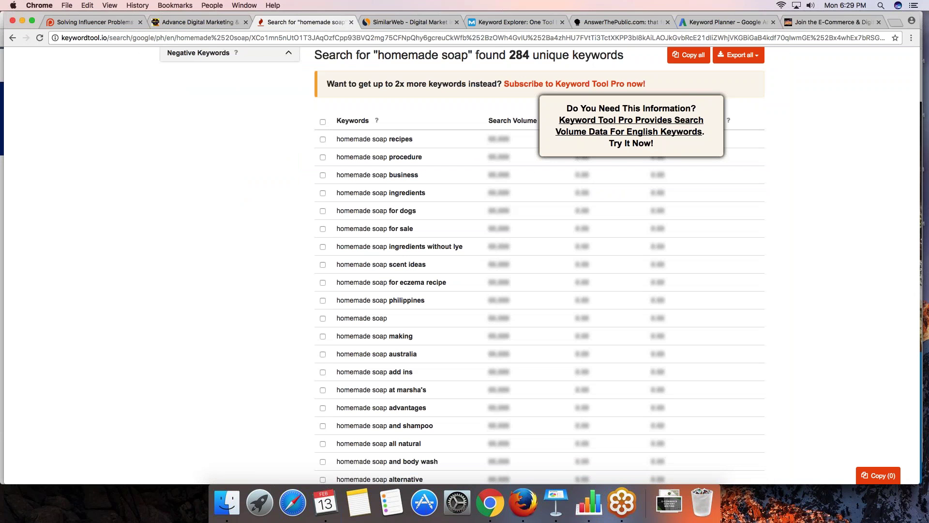
key("super+Tab")
key("super+Tab")
scroll(616, 265, "down", 5)
scroll(540, 267, "down", 3)
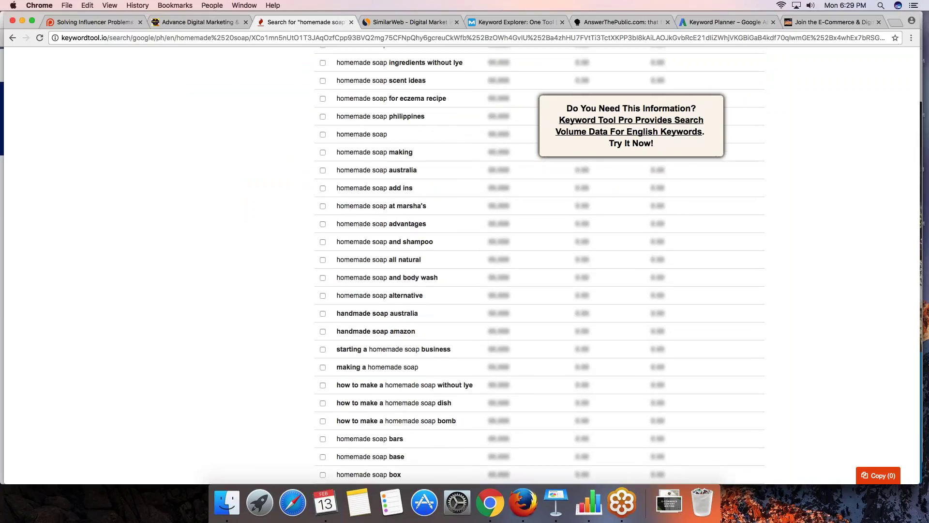
scroll(540, 267, "down", 4)
scroll(540, 267, "down", 4)
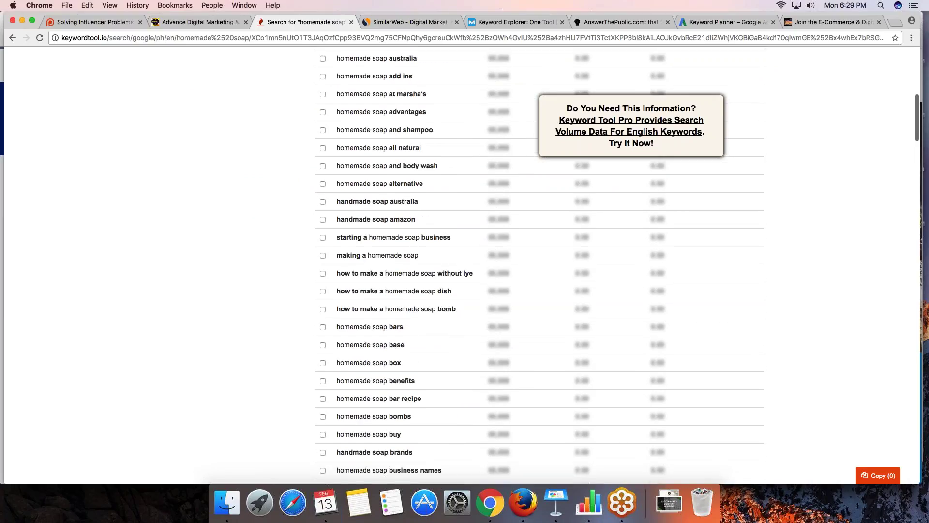
scroll(540, 267, "down", 4)
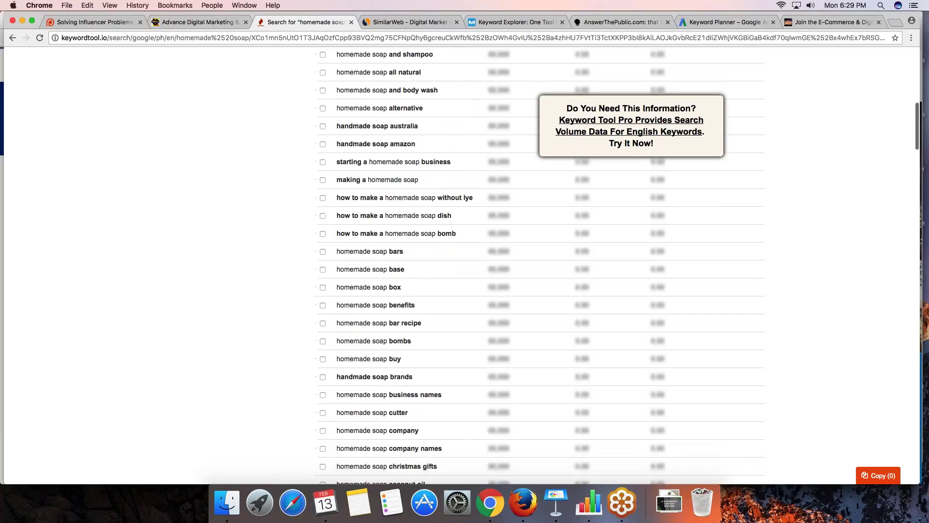
scroll(540, 267, "down", 2)
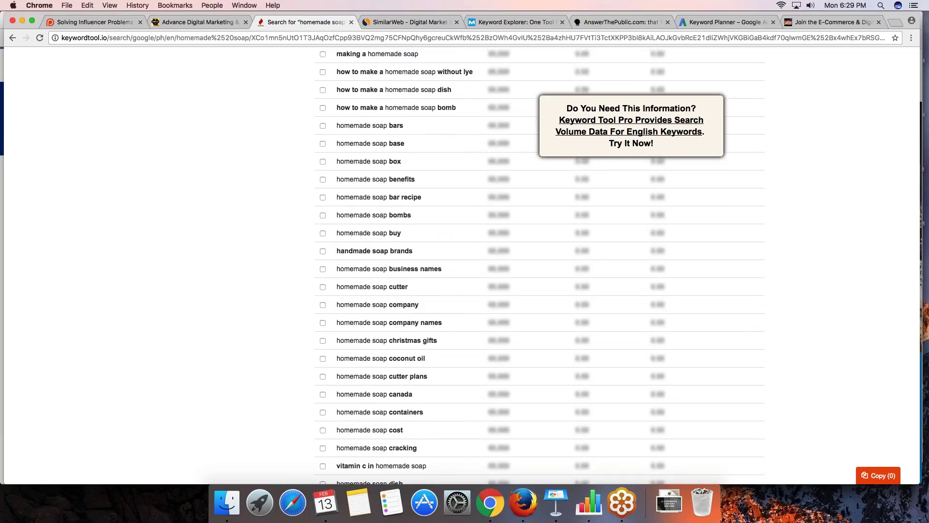
Switch to Numbers and add "homemade soap for whitening" under Awareness in cell B5.
key("super+Tab")
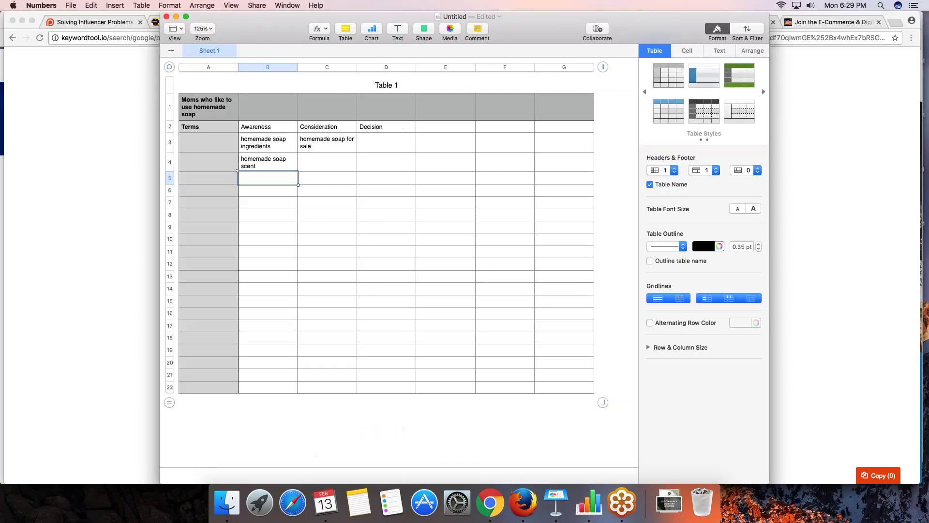
type("home")
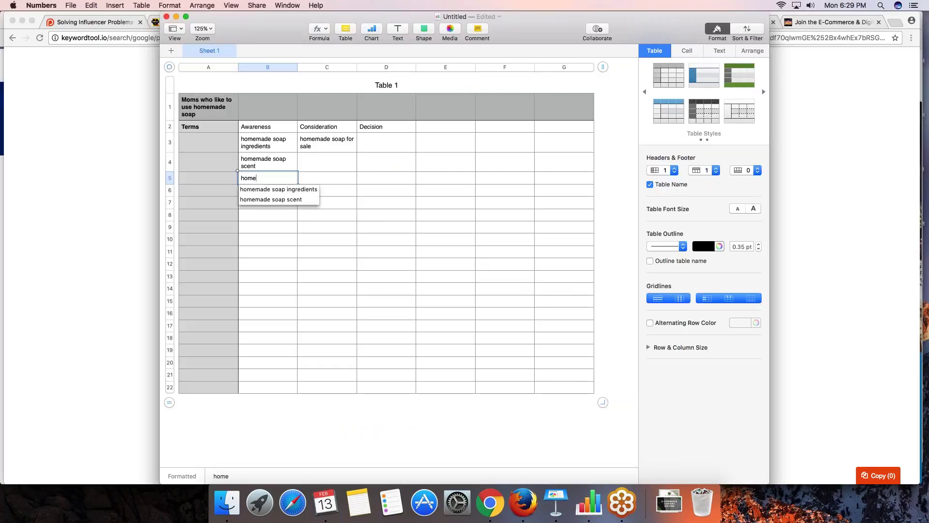
type("made soap")
type("w")
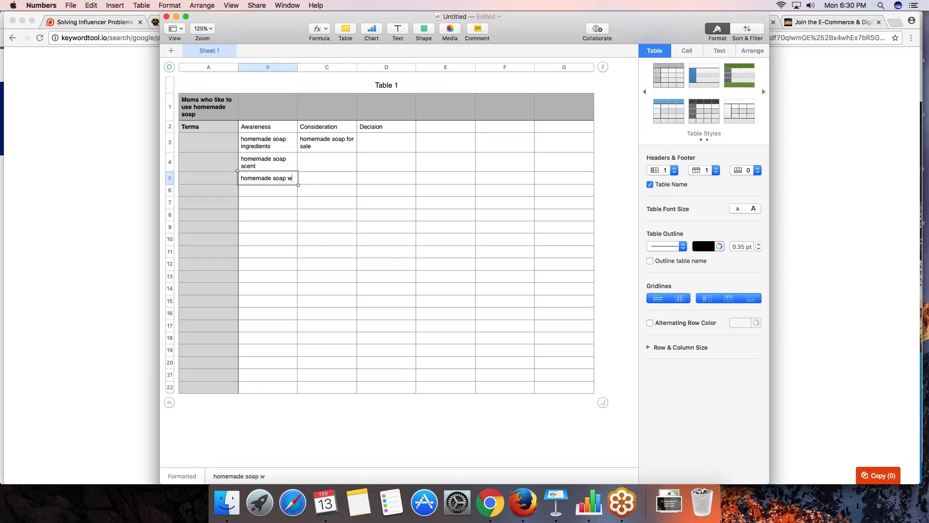
type("ith")
key("BackSpace")
key("BackSpace")
key("BackSpace")
key("BackSpace")
type("for whitening")
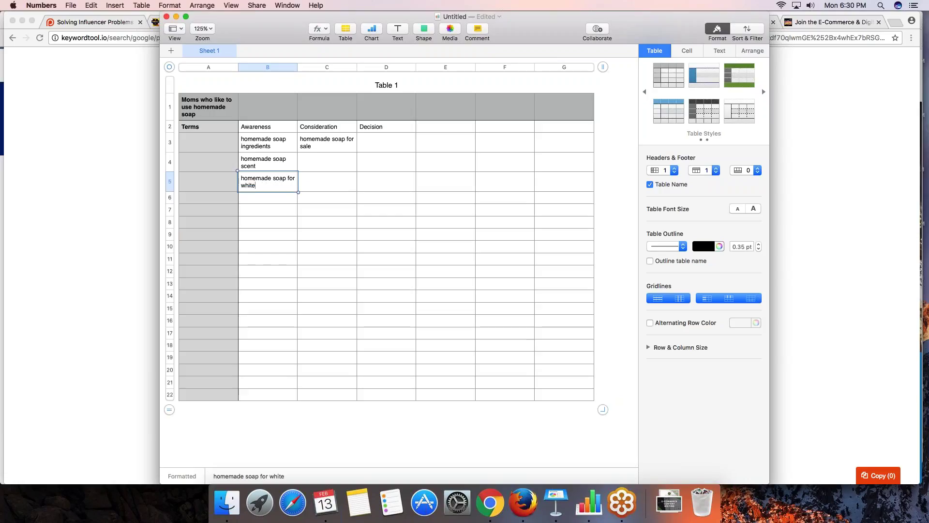
key("Return")
Add "homemade soap for dry skin" under Awareness in cell B6.
type("home")
key("BackSpace")
key("BackSpace")
type("memade s")
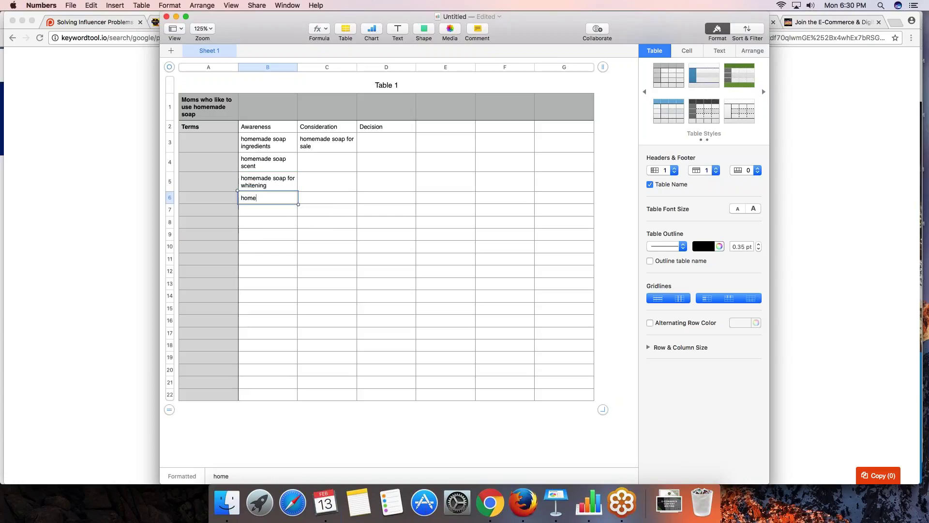
type("oap for matur")
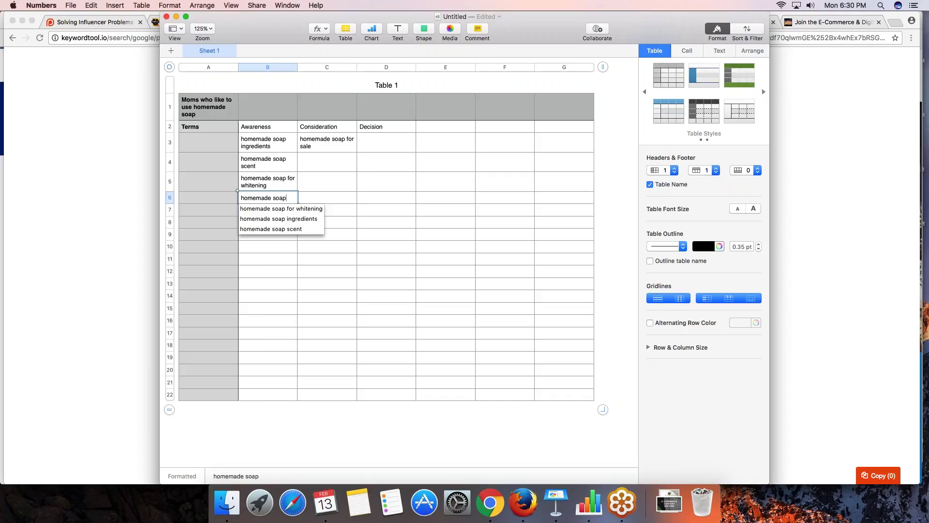
key("BackSpace")
key("BackSpace")
key("BackSpace")
key("BackSpace")
key("BackSpace")
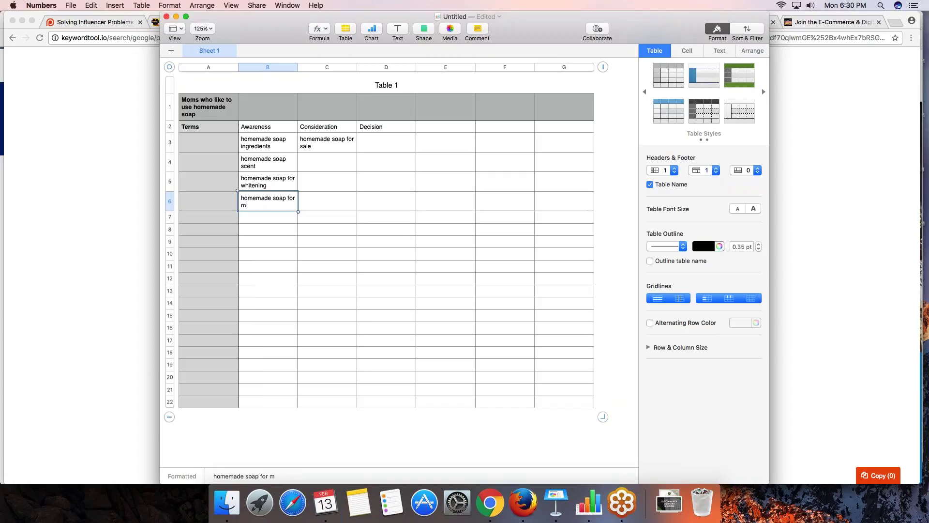
type("dry skin")
key("Return")
Add "homemade soap for sensitive skin" under Awareness in cell B7.
type("hoem")
key("BackSpace")
key("BackSpace")
type("me")
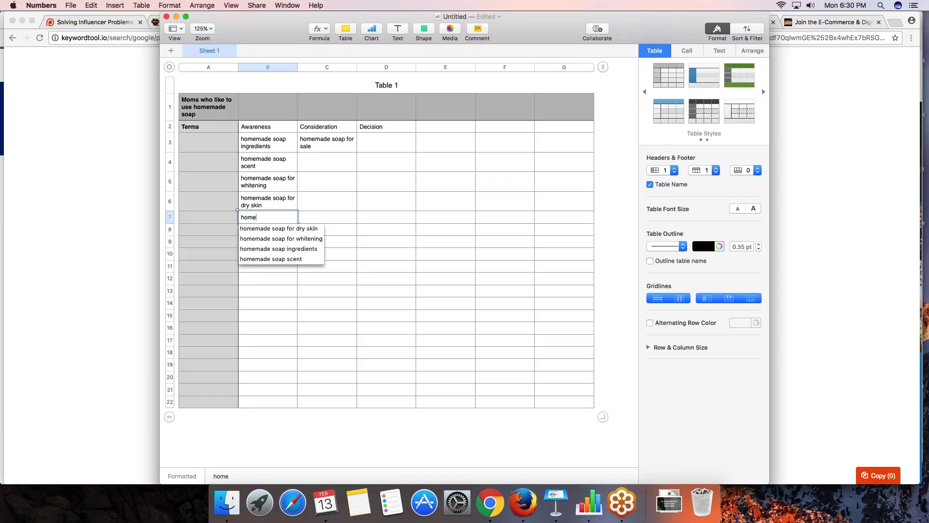
type("made soap")
type(" for sensi")
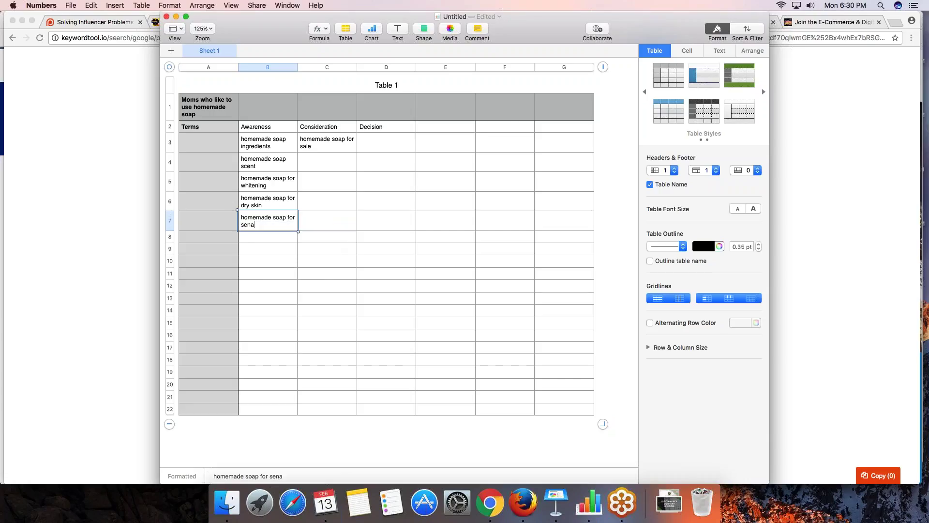
type("tive skin")
key("Return")
Add "homemade soap for kids" in cell B8 and "homemade soap for men" in cell B9 under Awareness.
type("homem")
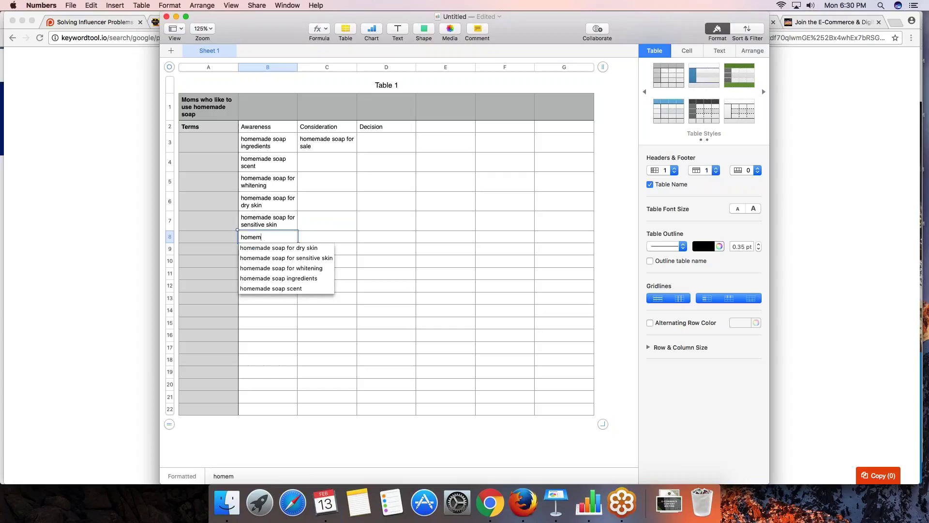
type("ade soap for")
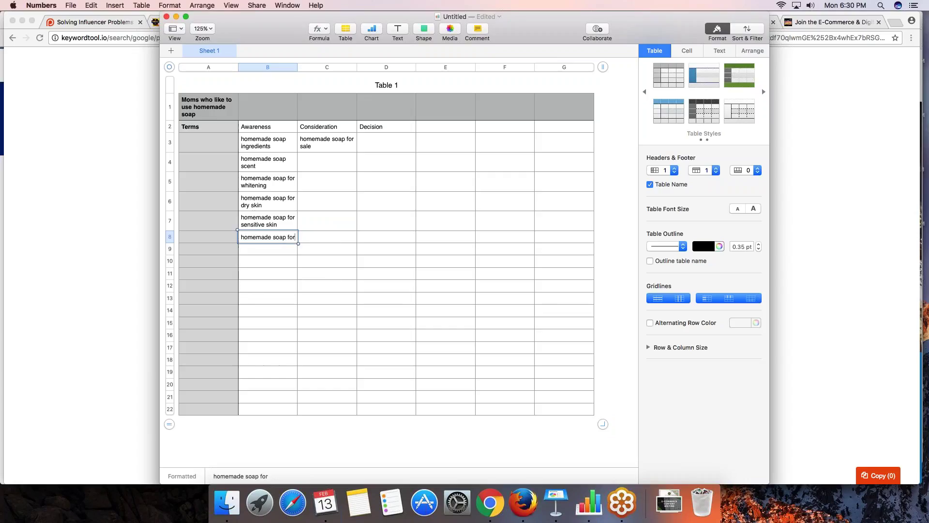
type(" kids")
key("Return")
type("homema")
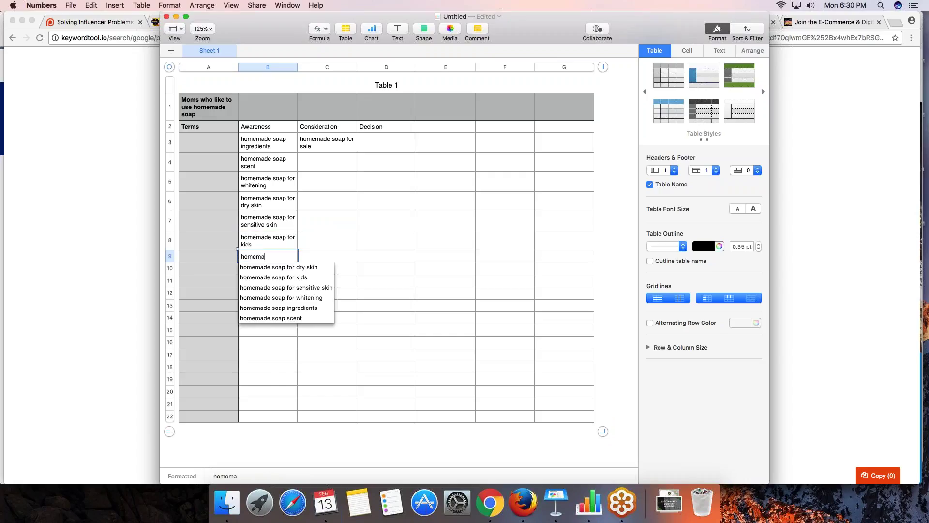
type("de soap for men")
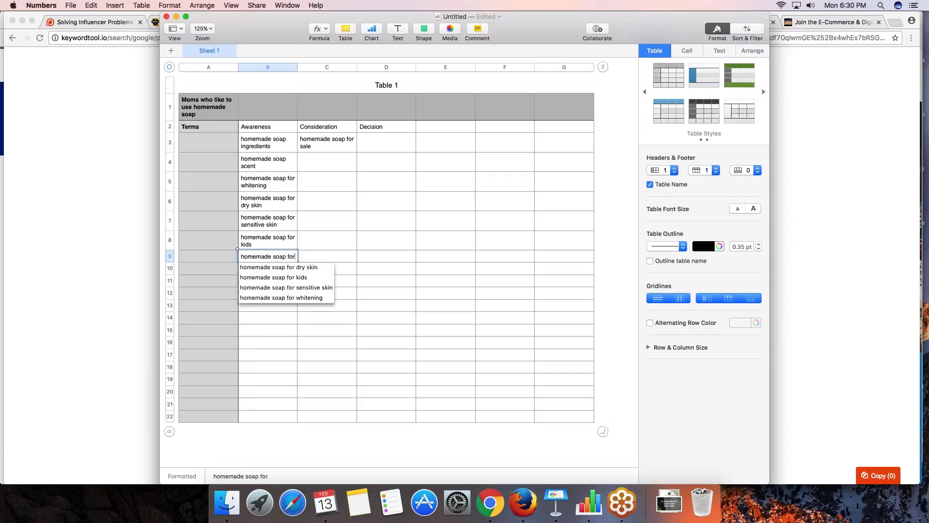
key("Return")
Add "homemade soap chocolate scent" under Awareness in cell B10.
type("homemade s")
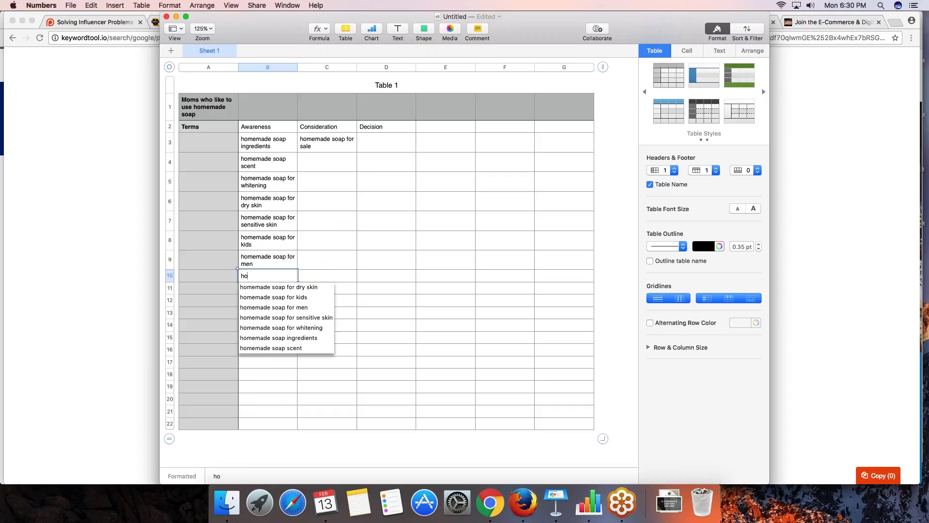
type("oap for")
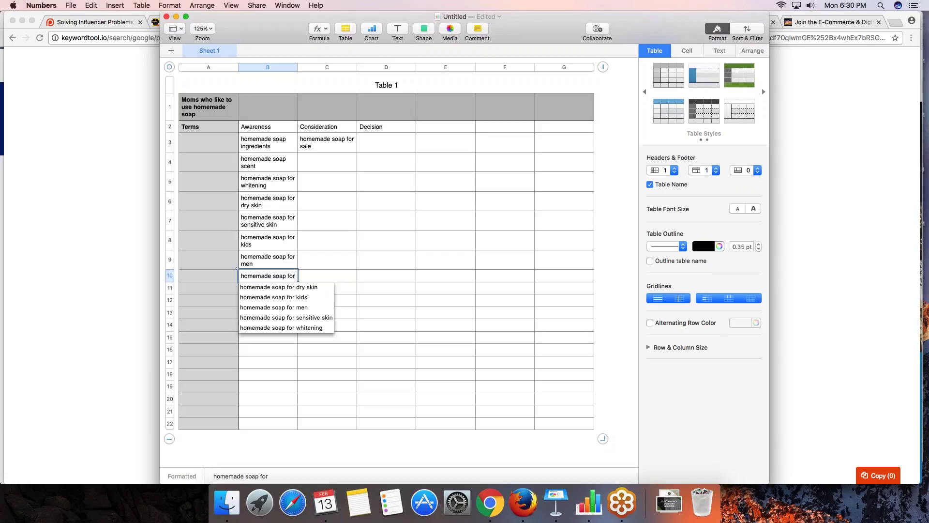
key("BackSpace")
key("BackSpace")
key("BackSpace")
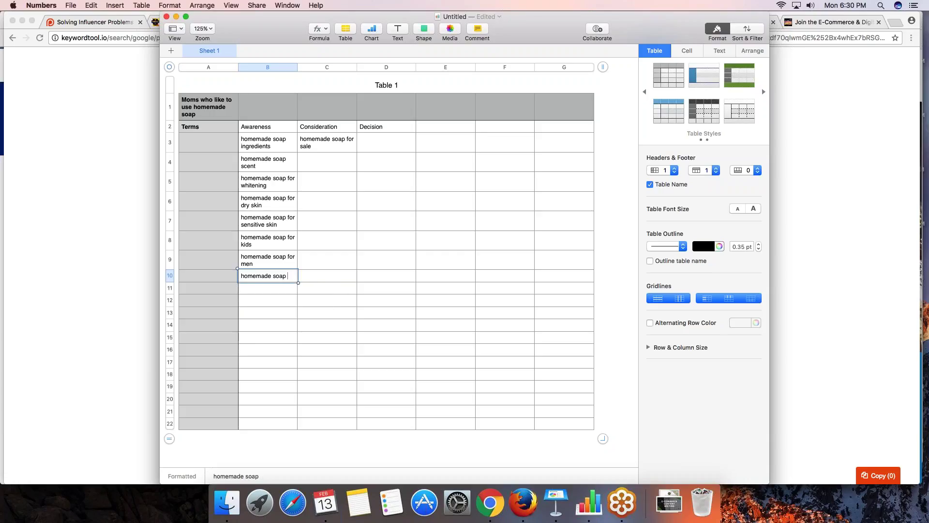
type("chocolate ")
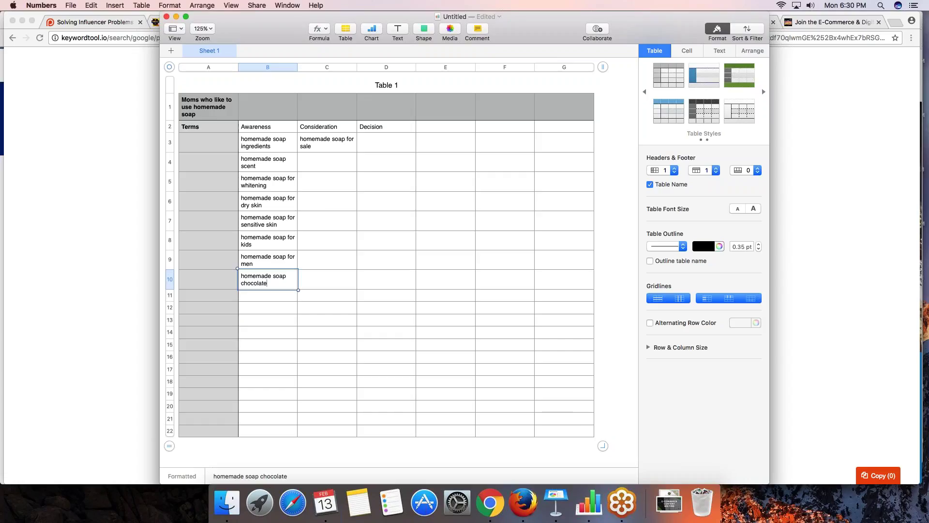
type("scent")
key("Return")
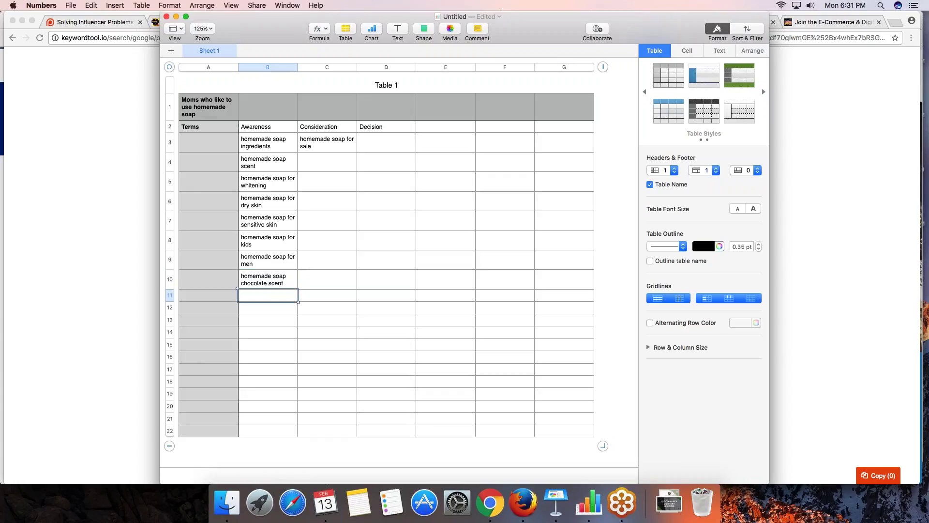
Add "homemade soap coffee" under Awareness in cell B11.
type("h")
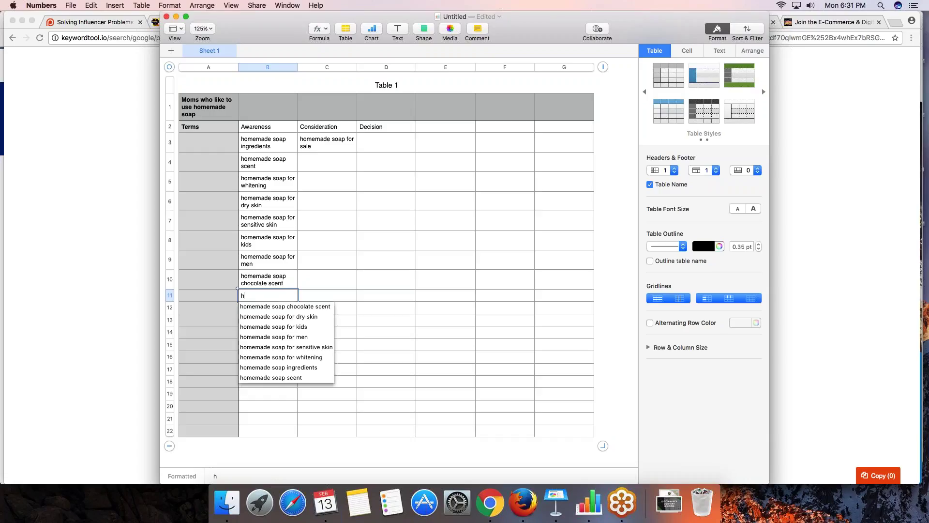
type("omemade soap coffee")
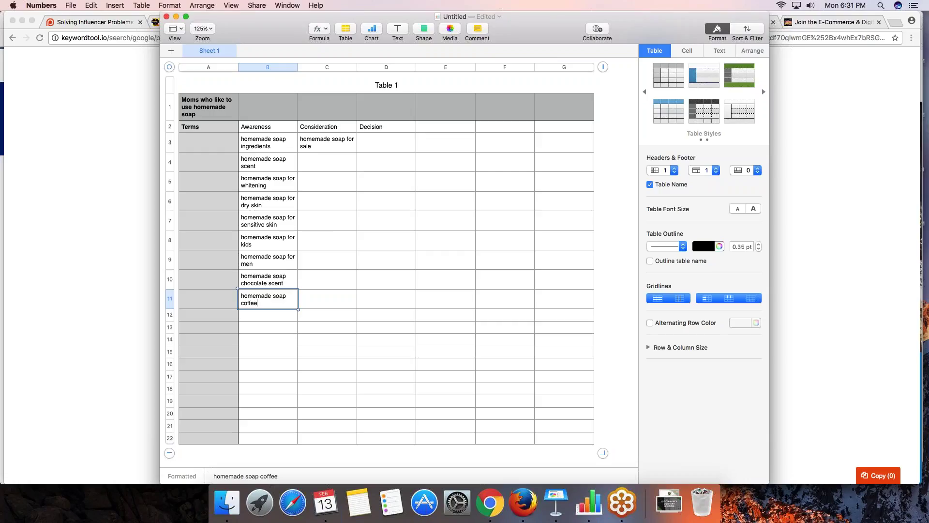
key("Return")
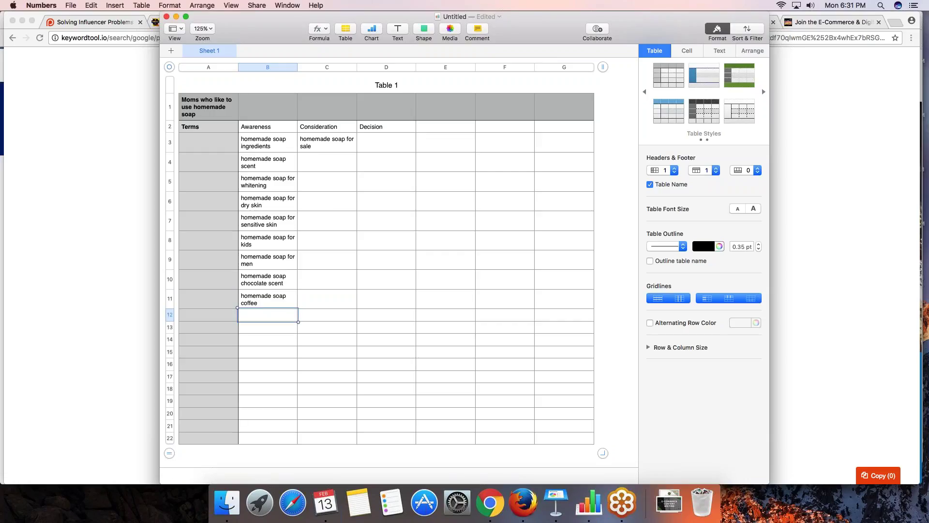
Add "homemade soap online store" in cell C4 and "where to buy homemade soap online" in cell C5 under Consideration.
left_click(321, 165)
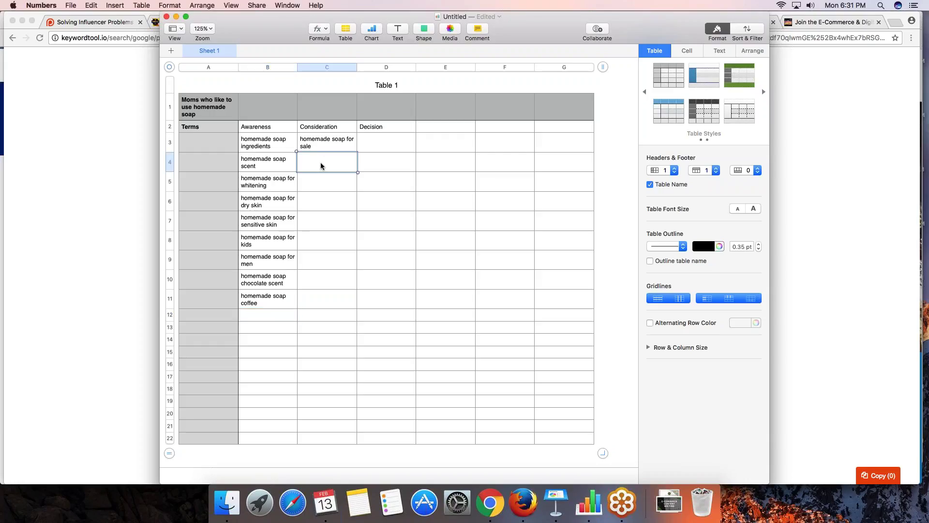
type("homemade soap")
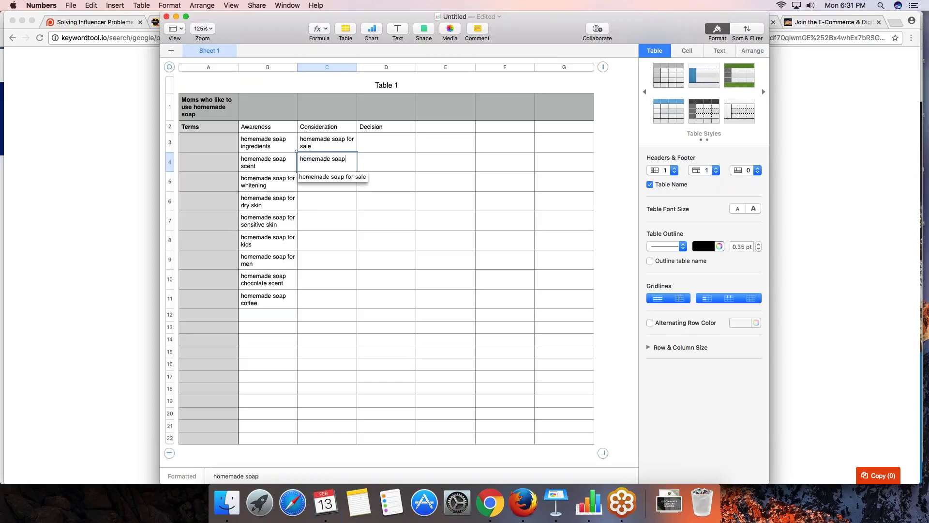
type(" online store")
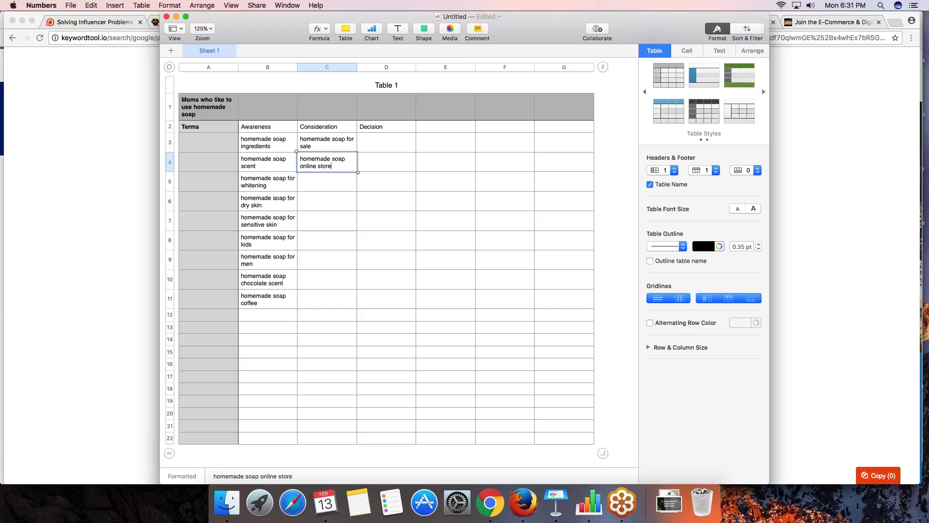
key("Return")
type("where to bu")
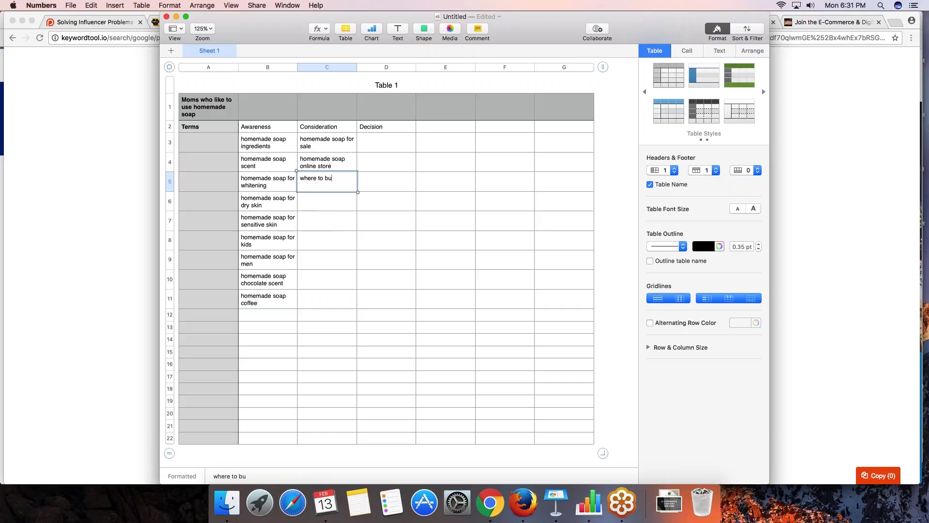
type("y homemade soap online")
key("Return")
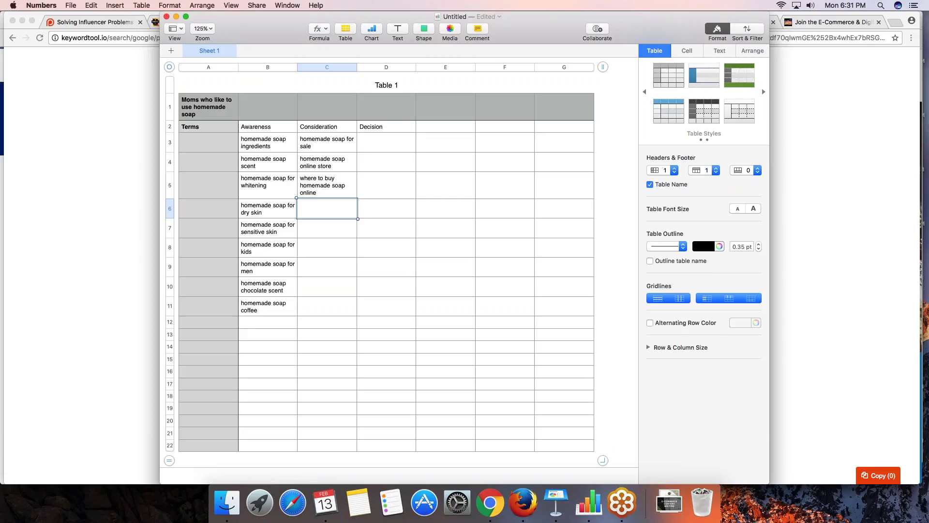
Add "best homemade soap for men" in cell C6 and "best homemade soap for dry skin" in cell C7 under Consideration.
type("best homemade soap for")
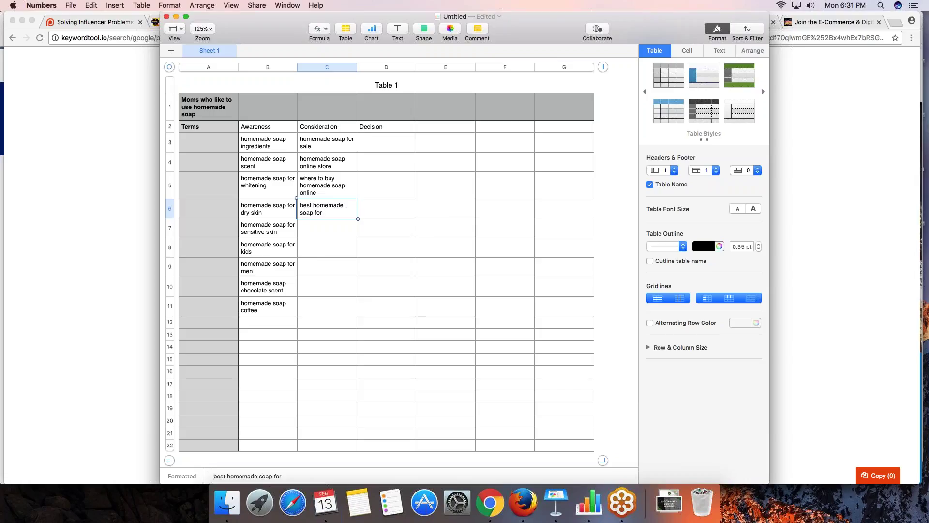
type(" men")
key("Return")
type("best")
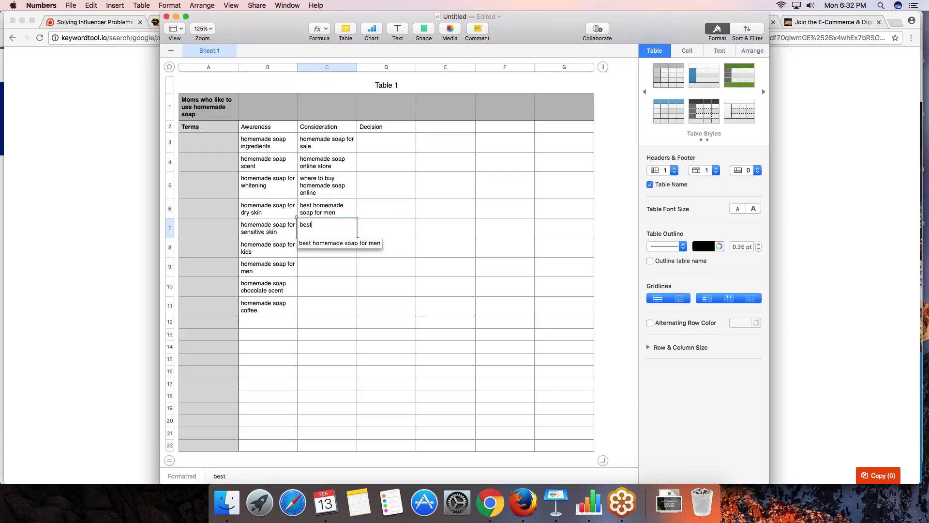
type("home")
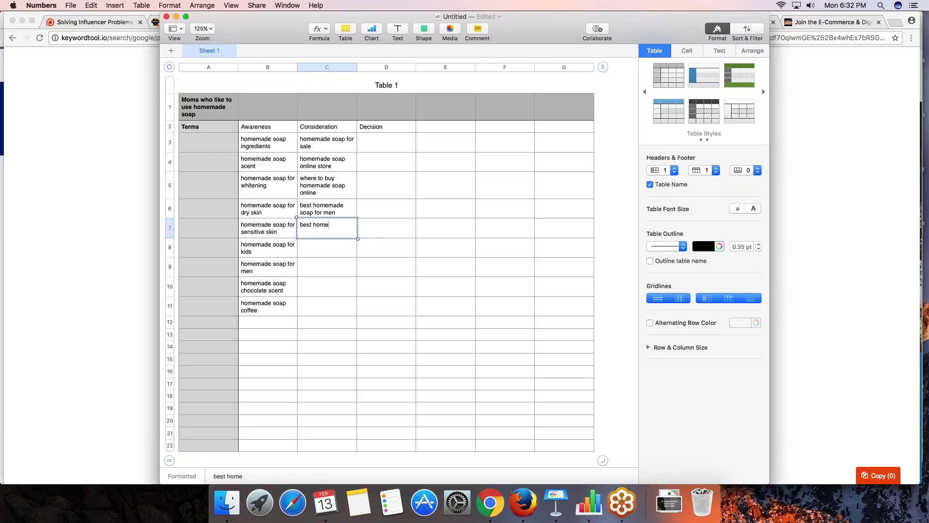
type("made soap")
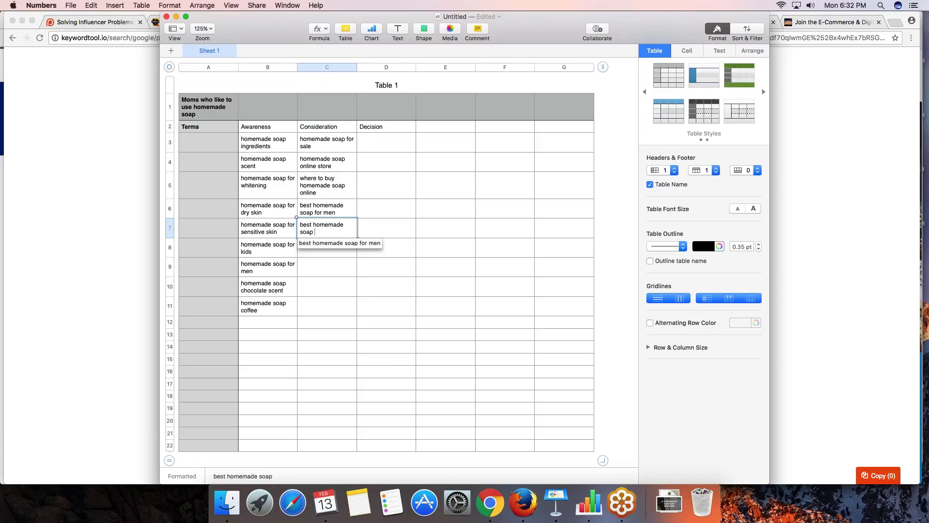
type(" for dry skin")
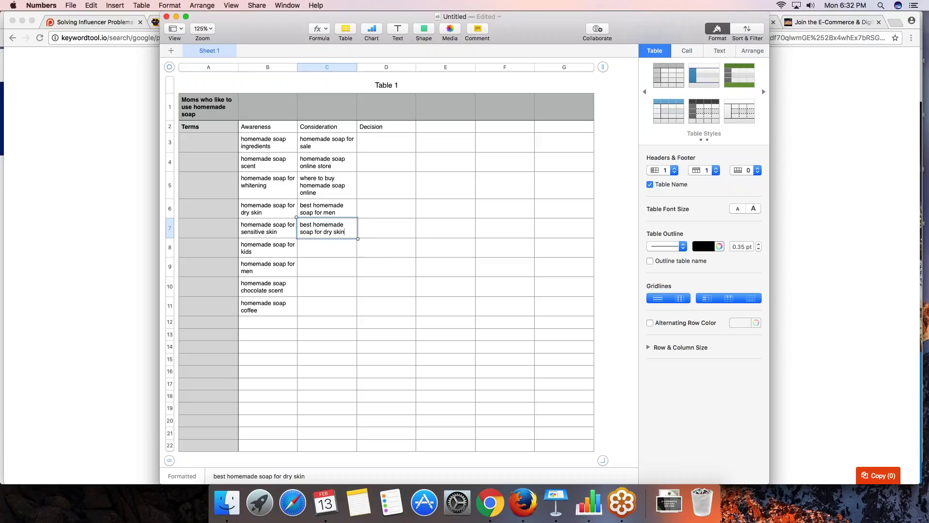
key("Return")
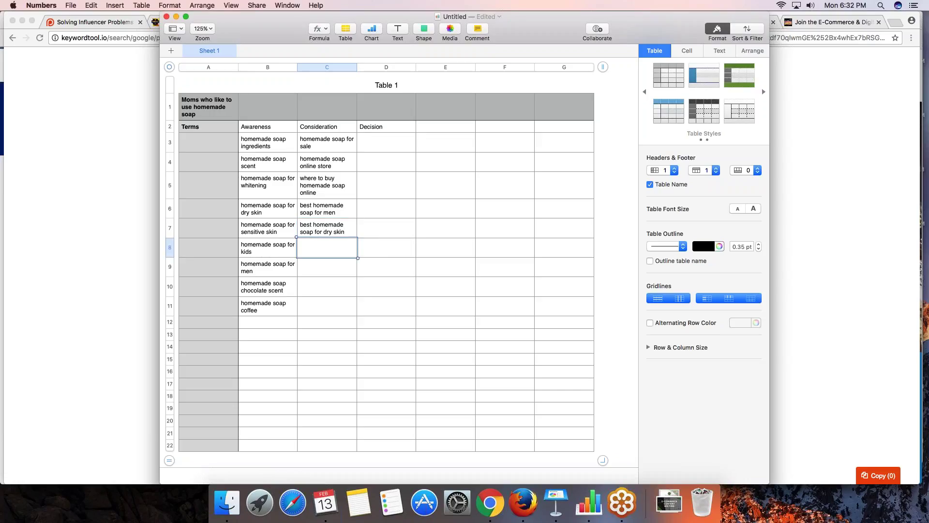
Add "popular homemade soap in manila" under Consideration in cell C8.
type("m")
type("o")
key("BackSpace")
key("BackSpace")
type("pooul")
key("BackSpace")
key("BackSpace")
key("BackSpace")
type("opular homemade soap in manila")
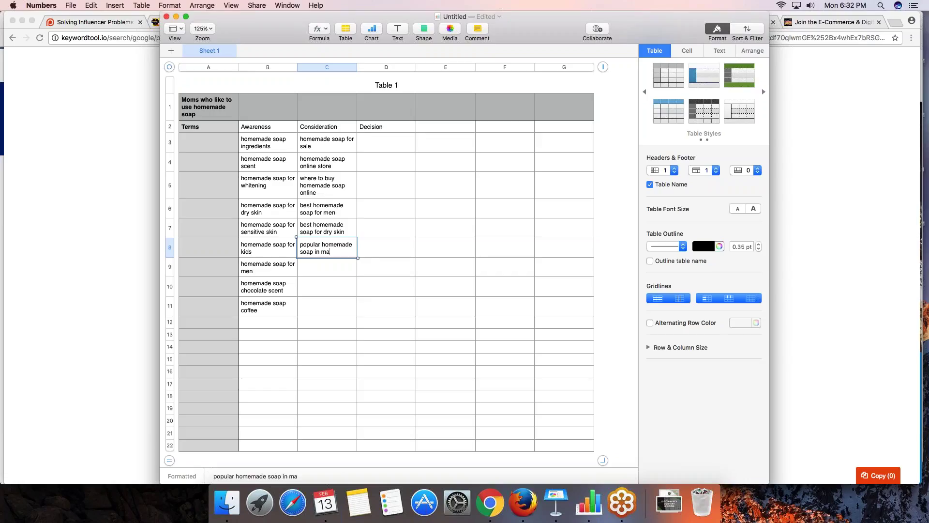
key("Return")
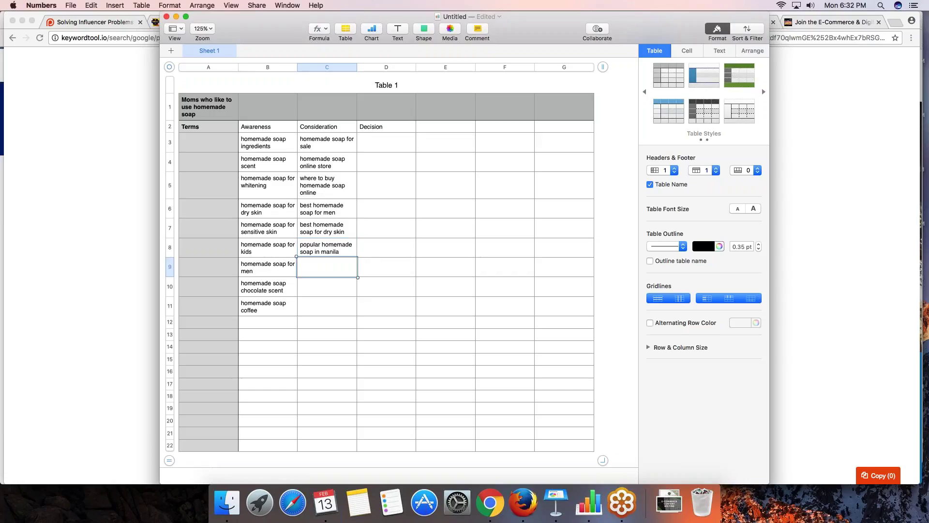
Add "brands homemade soap review" as the first Decision term in cell D3.
left_click(374, 138)
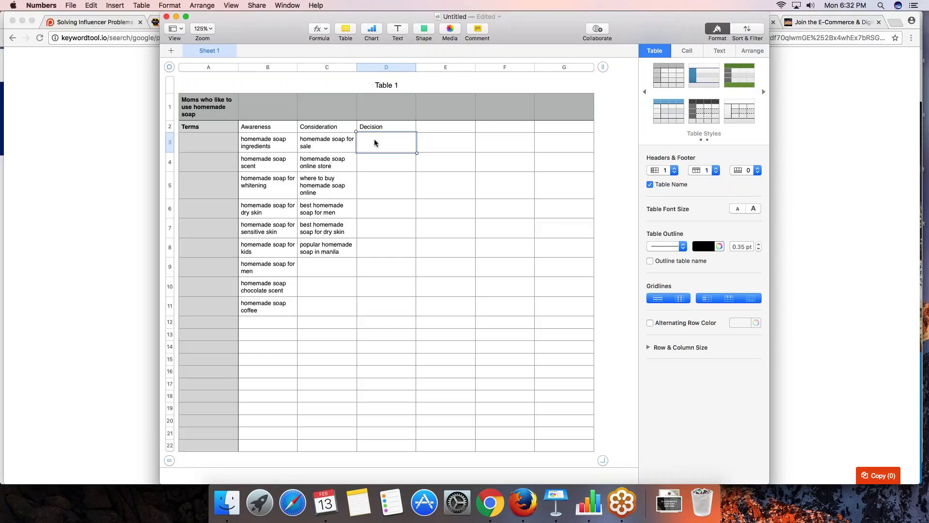
type("brandx homemade s")
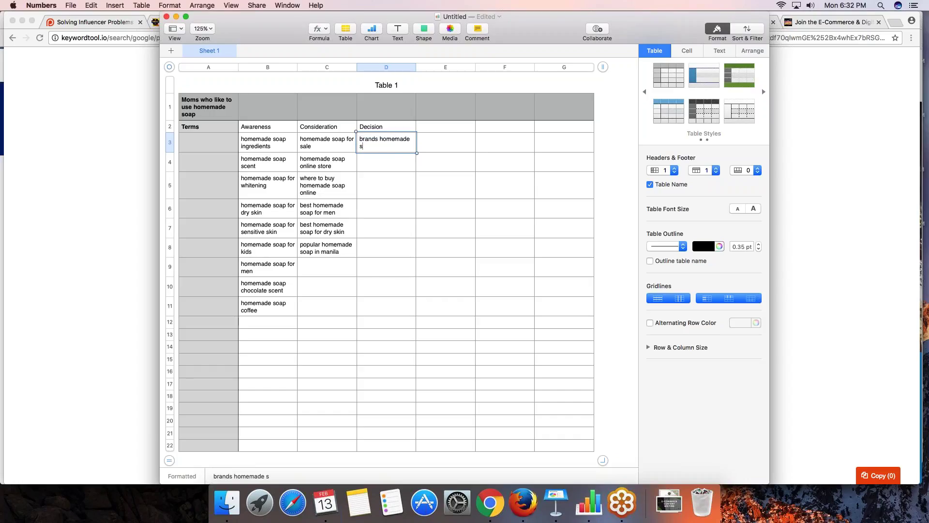
type("oap review")
key("Return")
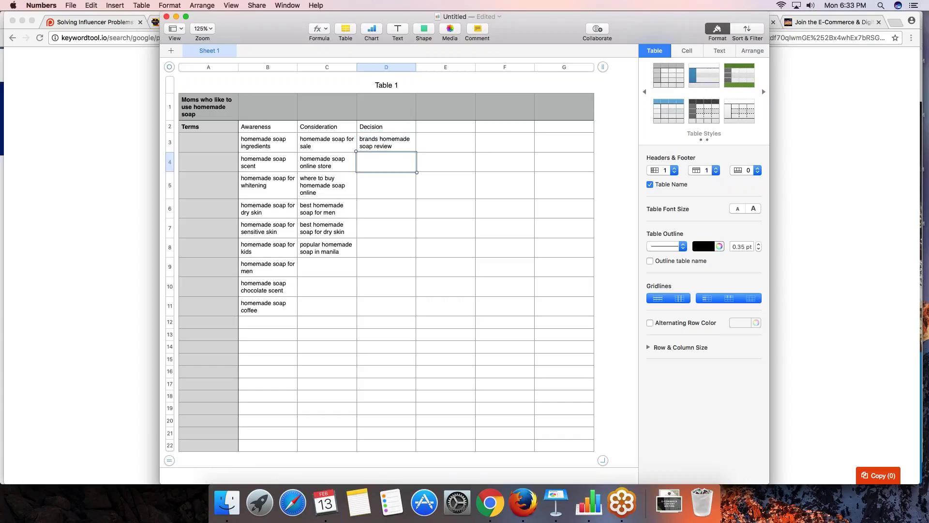
Extend the table to 23 rows and enter "brand x homemade soap testimonial" under Decision in cell D4.
type("brandx")
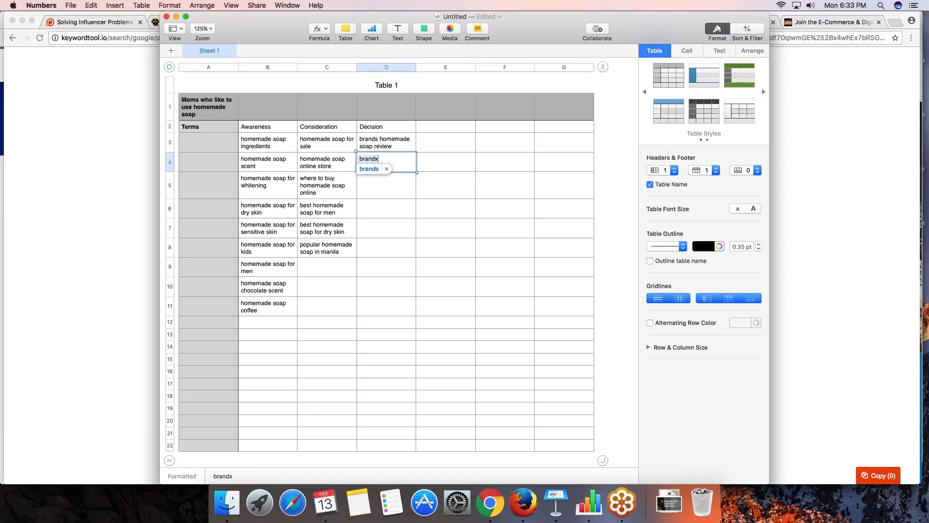
scroll(588, 443, "down", 1)
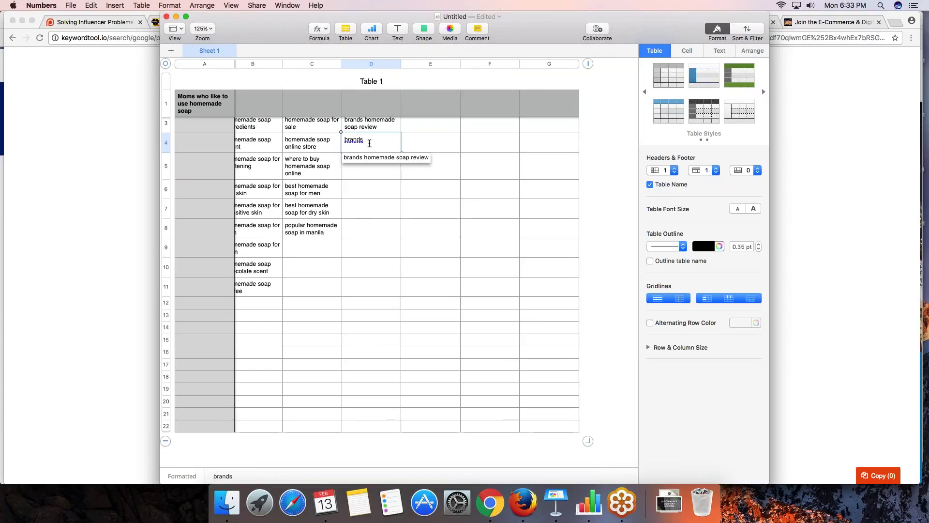
left_click_drag(588, 442, 618, 457)
scroll(418, 351, "up", 2)
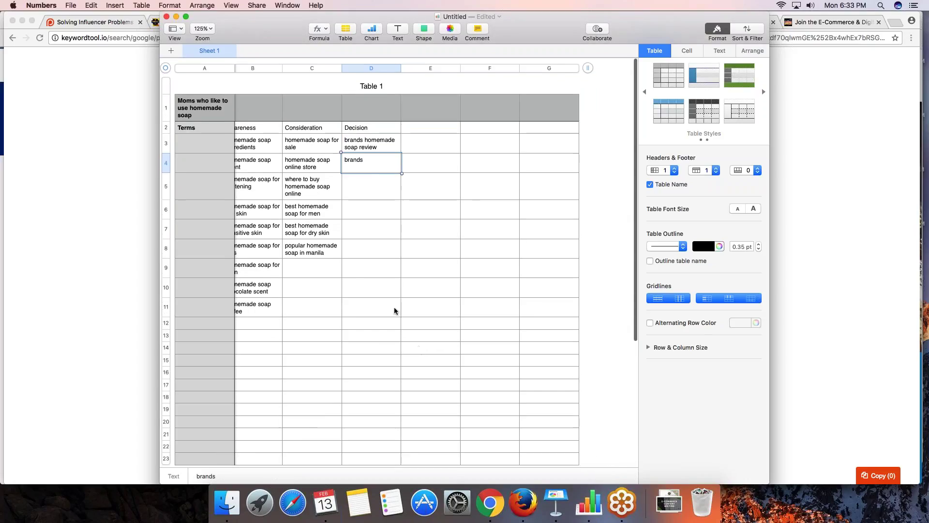
left_click(364, 160)
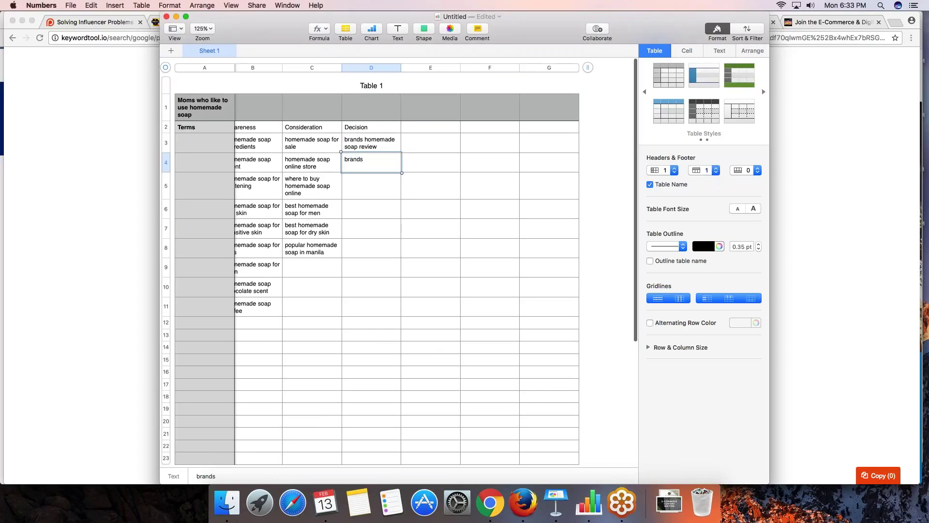
double_click(363, 159)
type("brand")
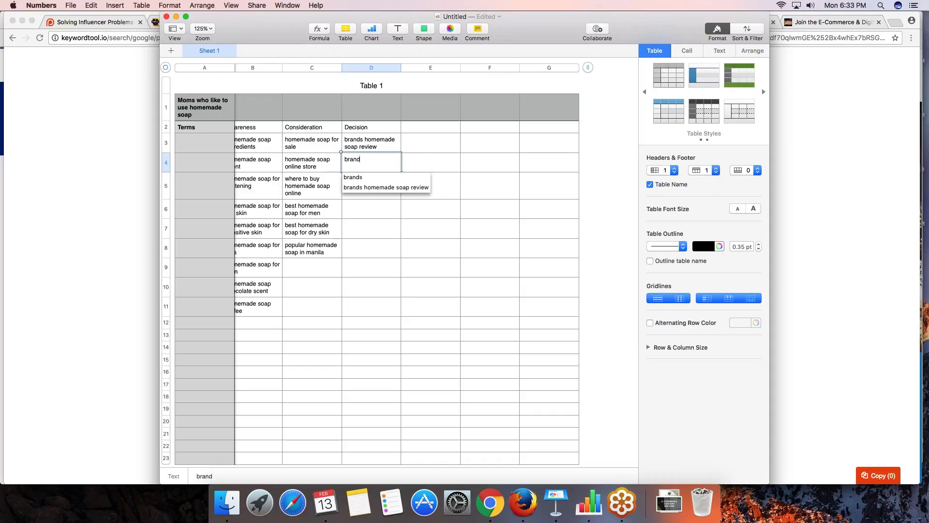
type(" x home ma")
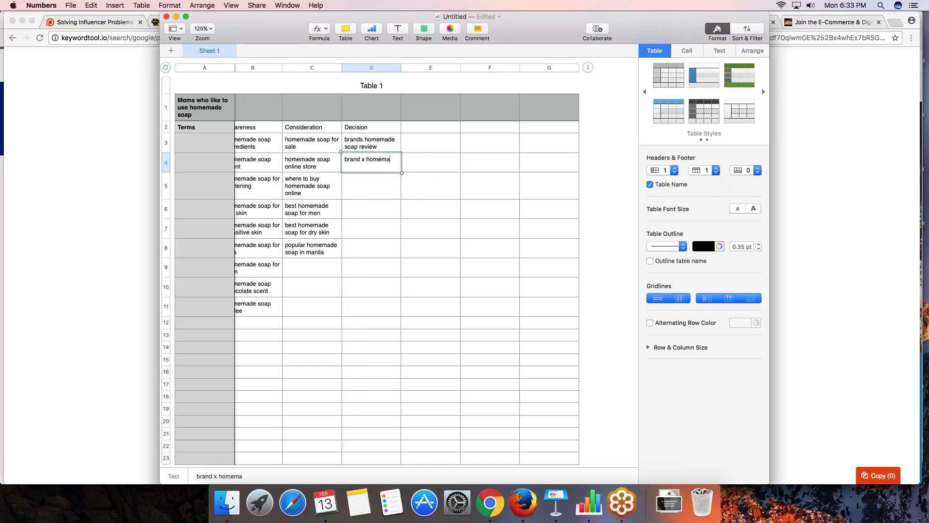
type("de soap te")
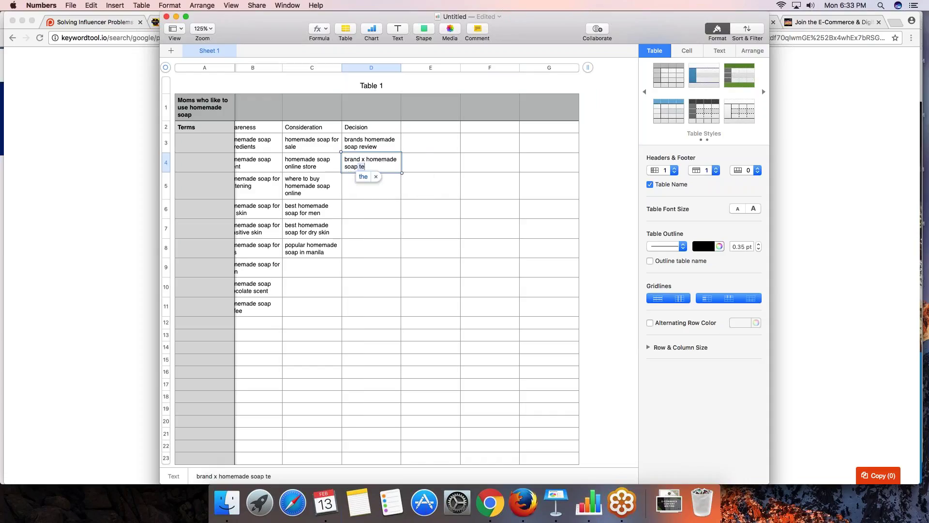
type("stimonial")
key("Return")
Add "brand x homemade soap complaints" under Decision in cell D5.
type("brand x")
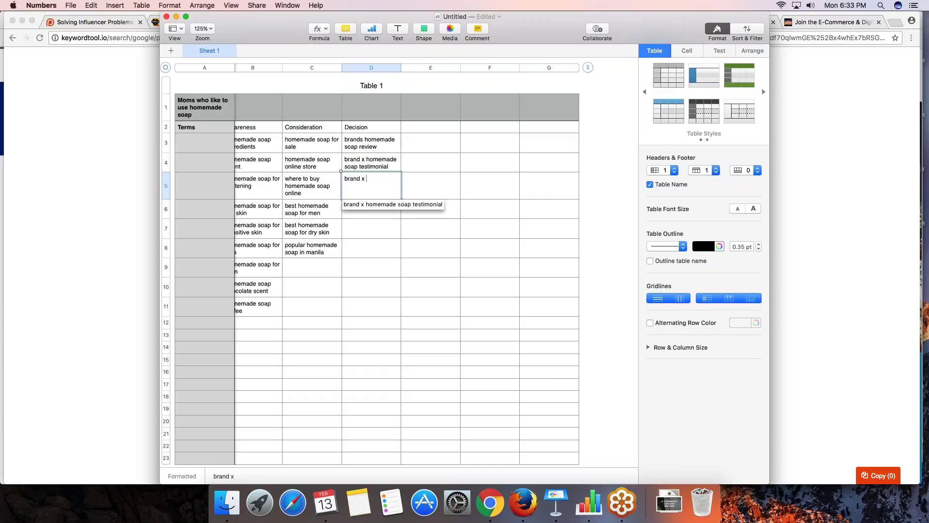
type(" home")
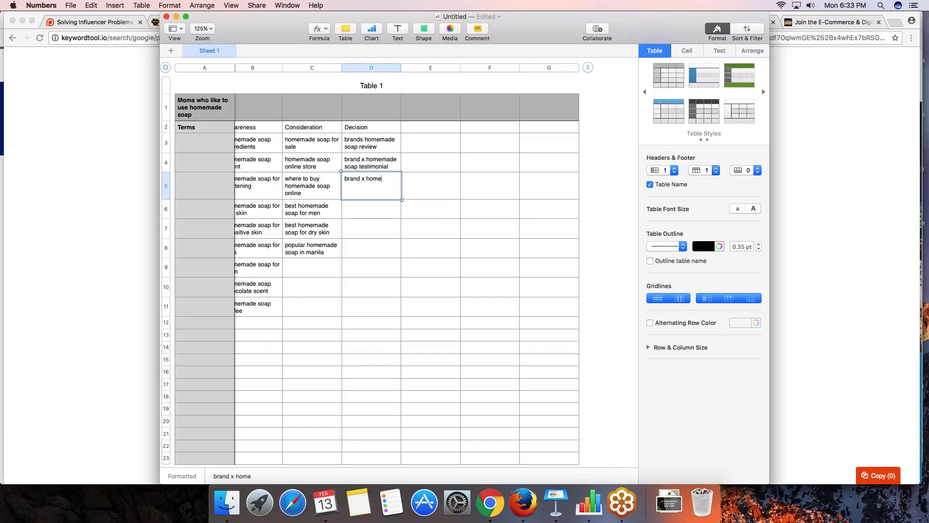
type("made soap complaints")
key("Return")
Add "brand x homemade soap comparison" under Decision in cell D6.
type("b")
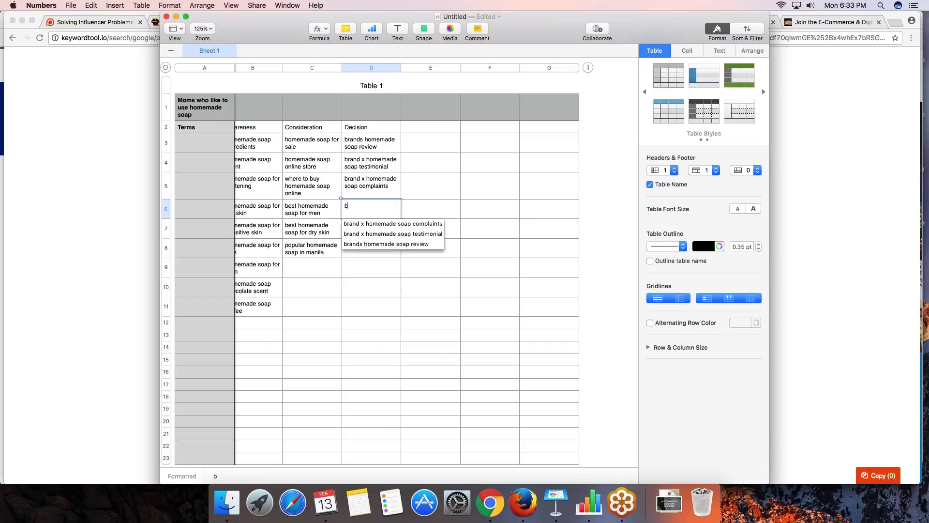
type("rand x s")
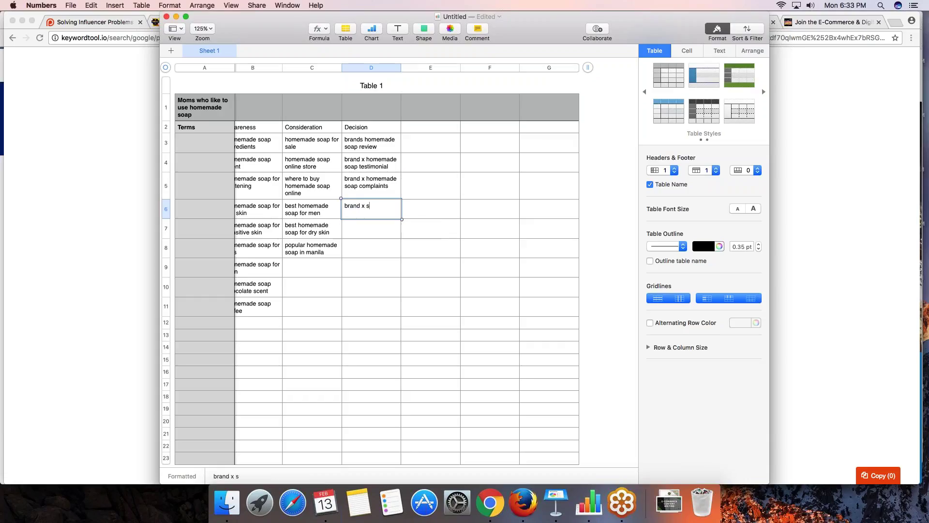
key("BackSpace")
type("homemade")
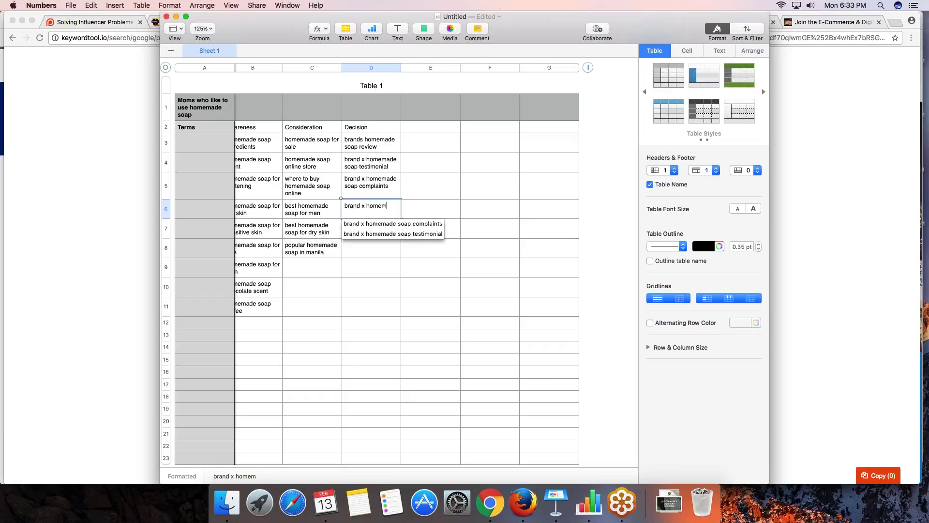
type(" soap comparison")
key("Return")
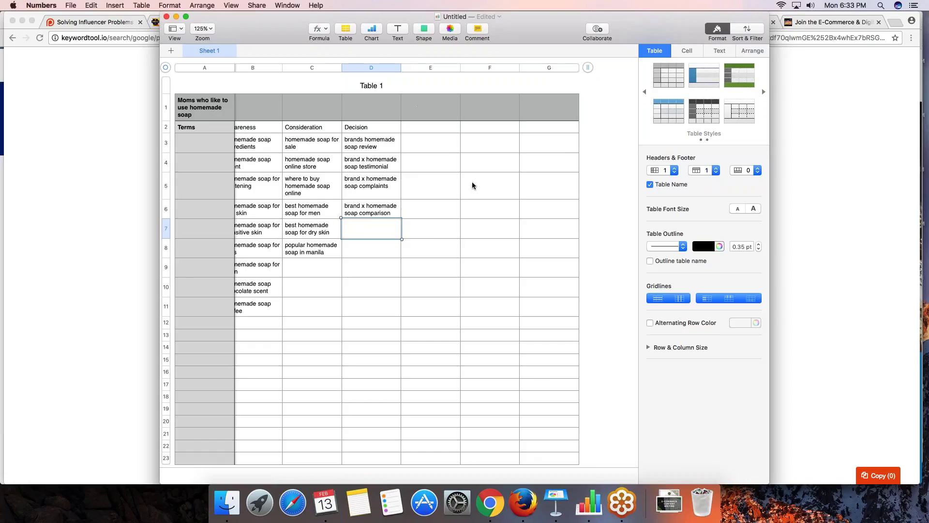
Widen the Awareness, Consideration and Decision columns so that the keyword phrases fit on fewer lines.
scroll(259, 199, "left", 3)
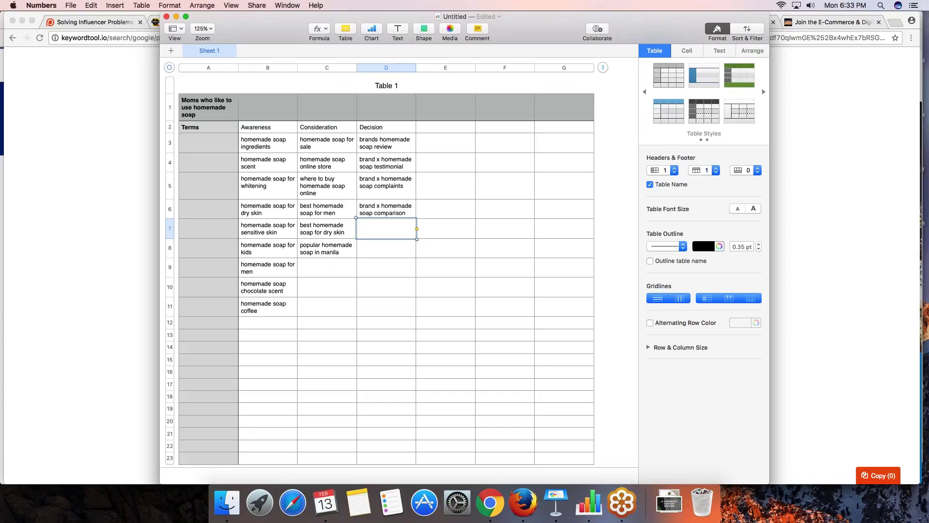
scroll(281, 86, "right", 1)
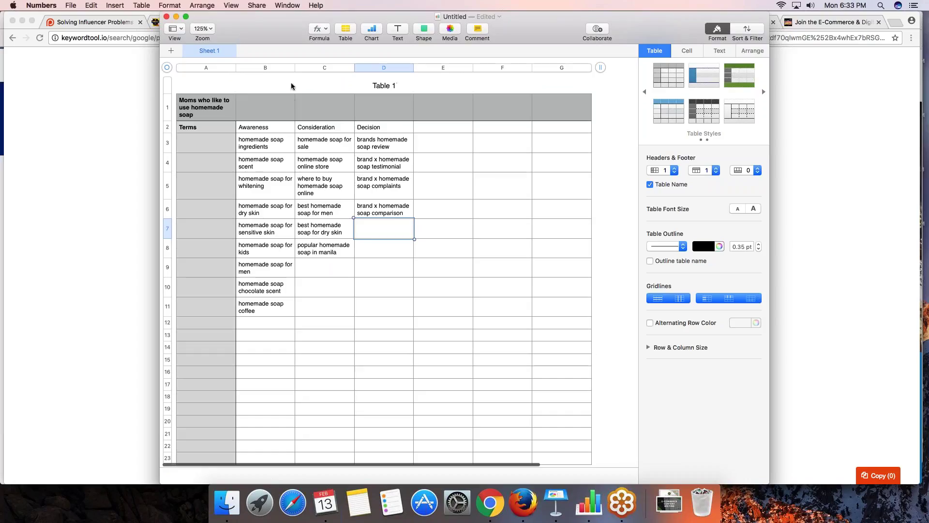
left_click_drag(295, 68, 351, 79)
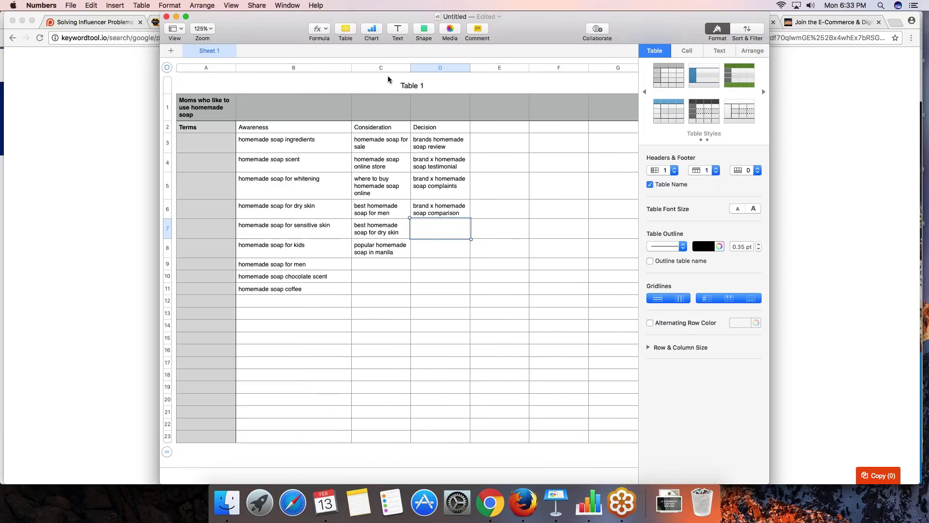
left_click_drag(409, 68, 569, 70)
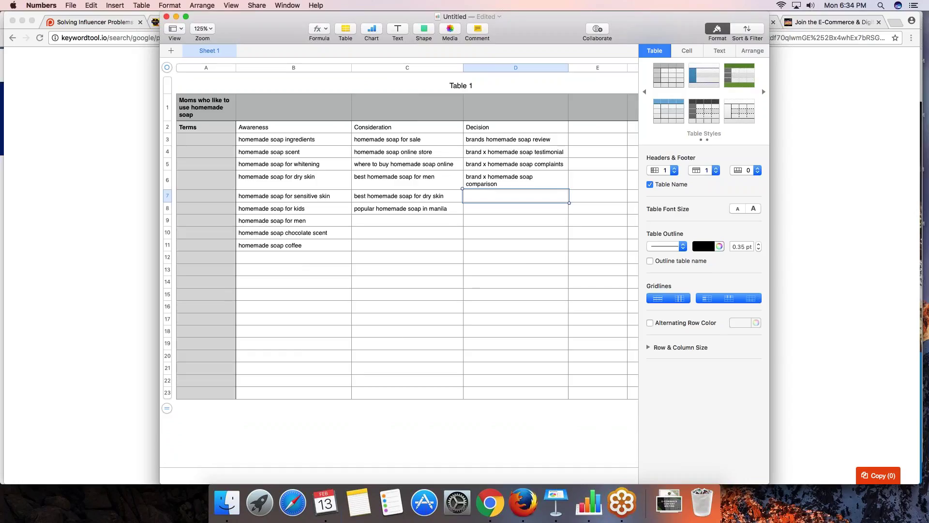
Switch to the SEO 101 presentation in Keynote and review the keyword categories on the "Targeting The Right Keywords" slide.
key("super+Tab")
key("super+Tab")
key("super+Tab")
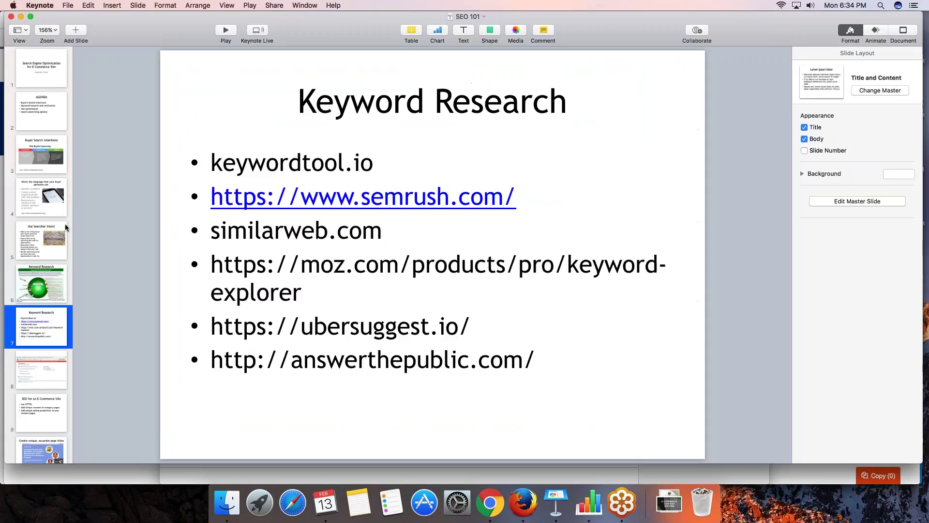
left_click(32, 283)
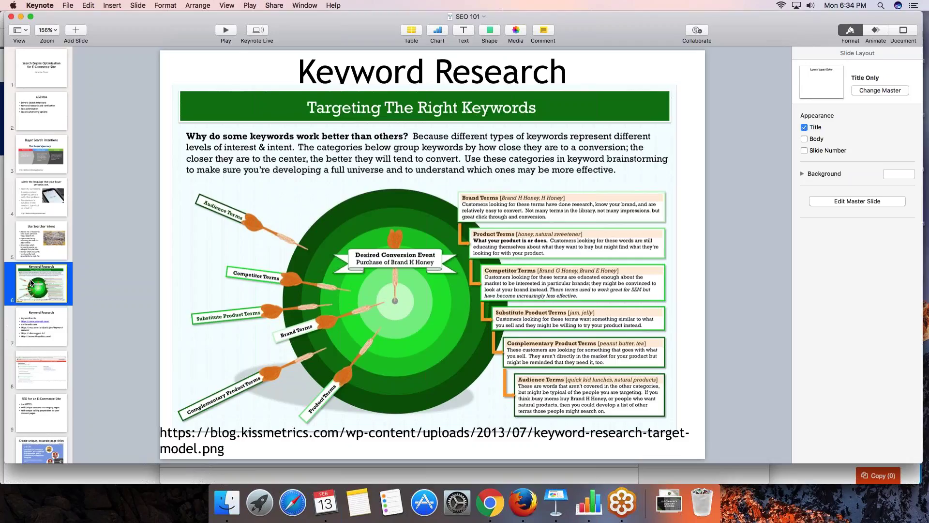
Return to the Numbers spreadsheet and add "homemade soap with rose petals" under Awareness in cell B12.
key("super+Tab")
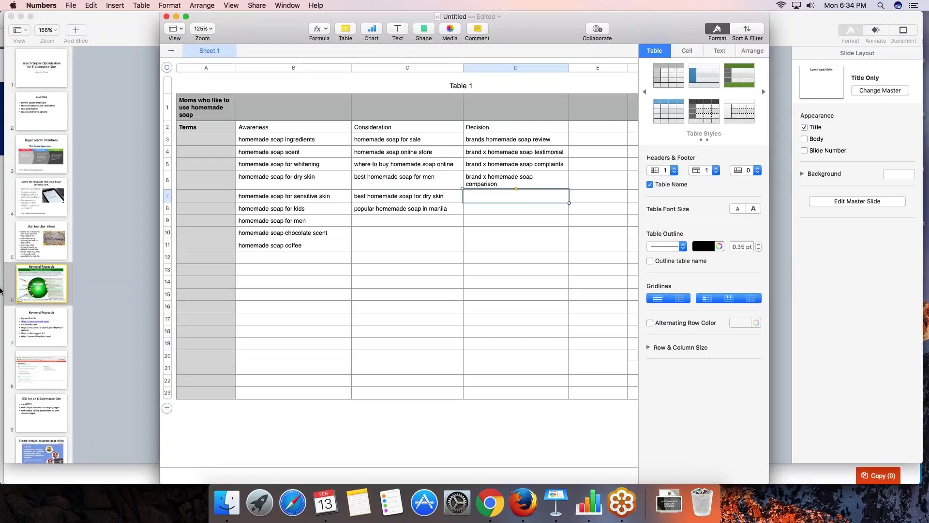
left_click(281, 257)
type("homage")
key("BackSpace")
key("BackSpace")
key("BackSpace")
type("emade ")
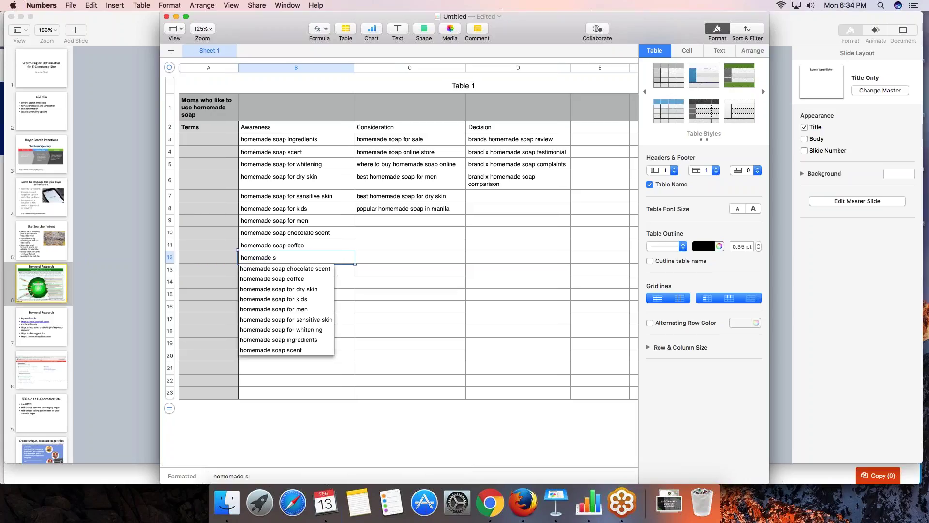
type("soap made of")
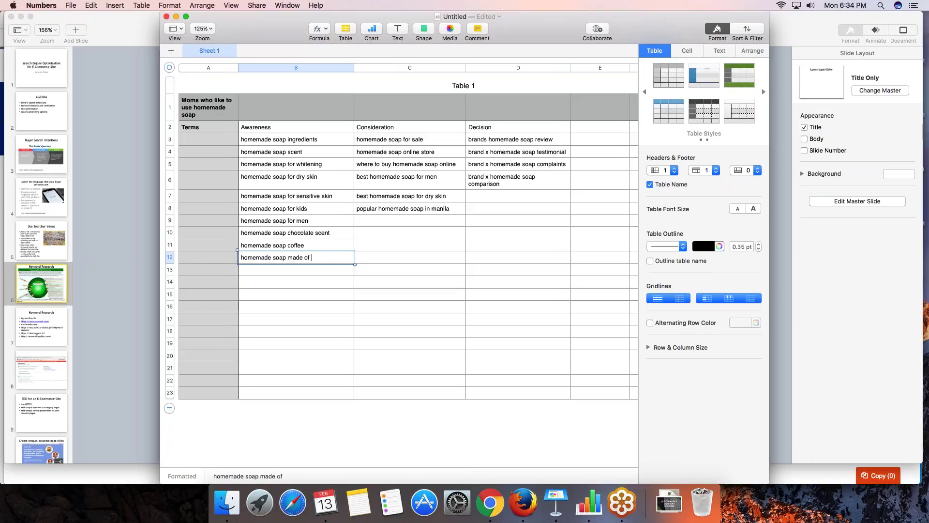
key("BackSpace")
key("BackSpace")
key("BackSpace")
key("BackSpace")
key("BackSpace")
key("BackSpace")
type("with rose petals")
key("Return")
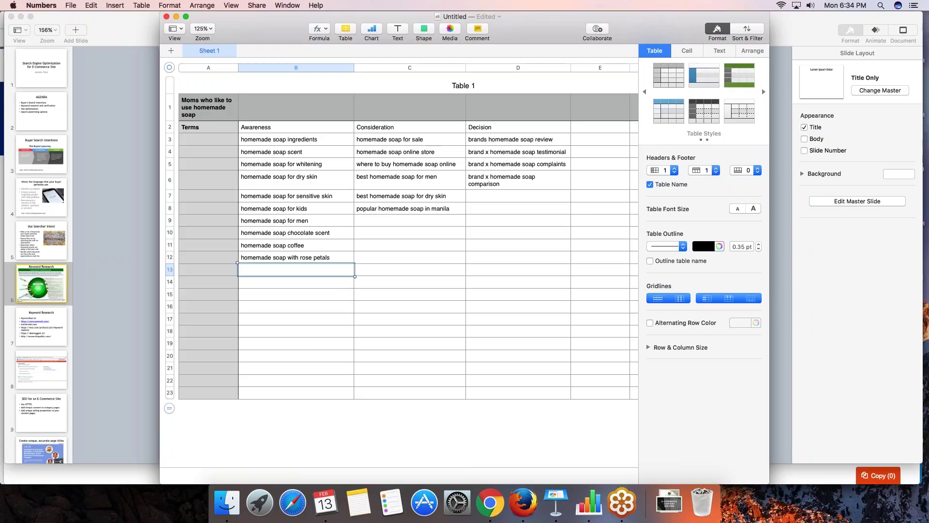
scroll(509, 179, "down", 2)
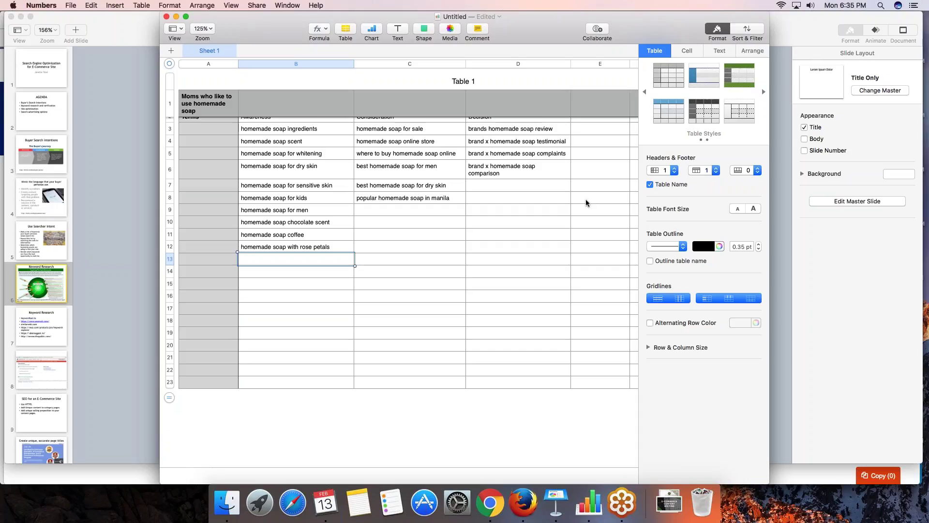
Check the keyword categories in the Keynote presentation and add "homemade soap with sampaguita" under Awareness in cell B13 of the Numbers spreadsheet.
scroll(586, 202, "up", 1)
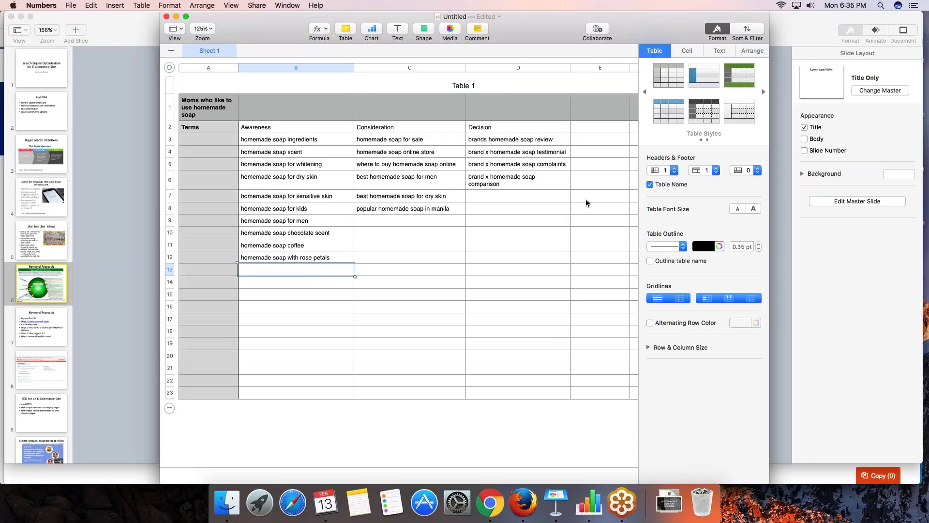
key("super+Tab")
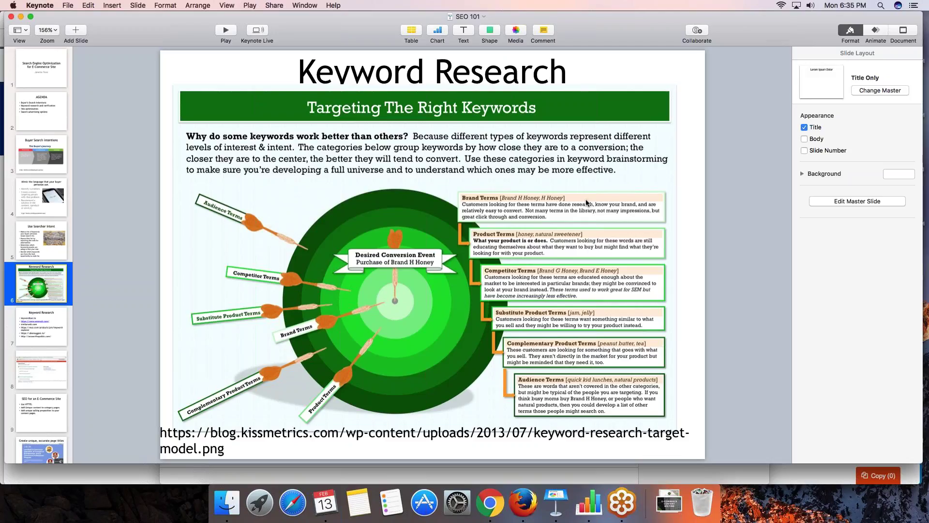
key("super+Tab")
key("super+Tab")
key("super+Tab")
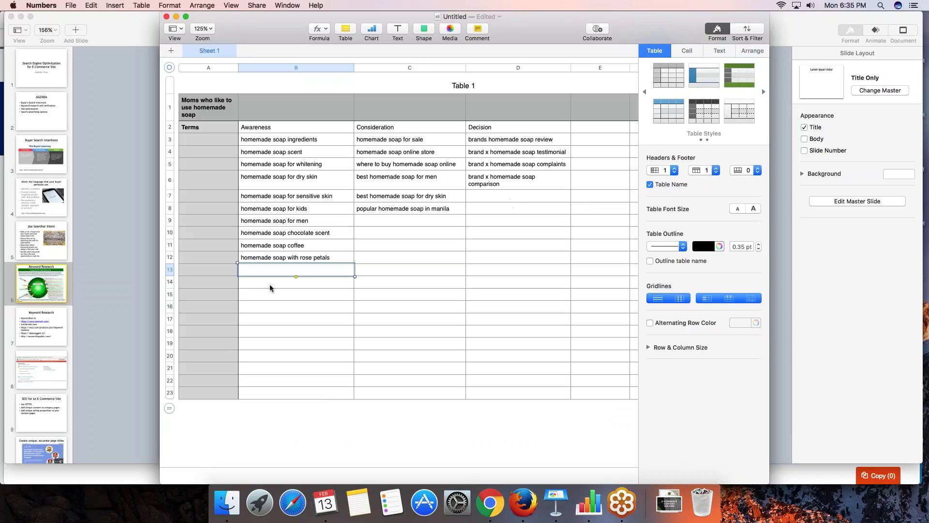
type("home")
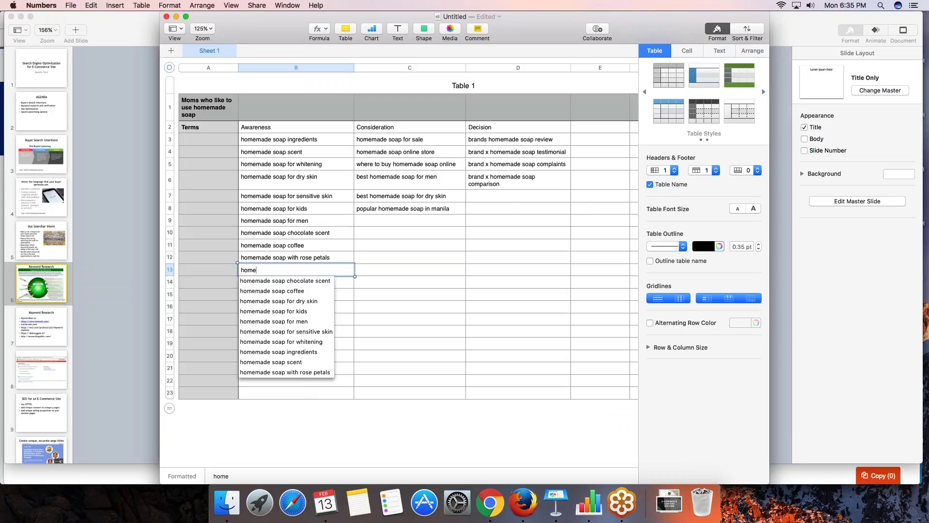
type("made soap with ")
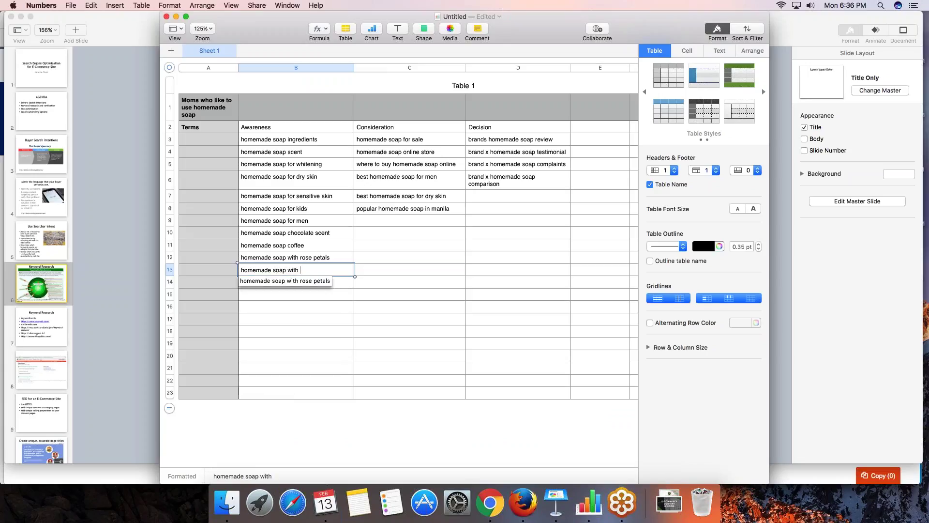
type("sampag")
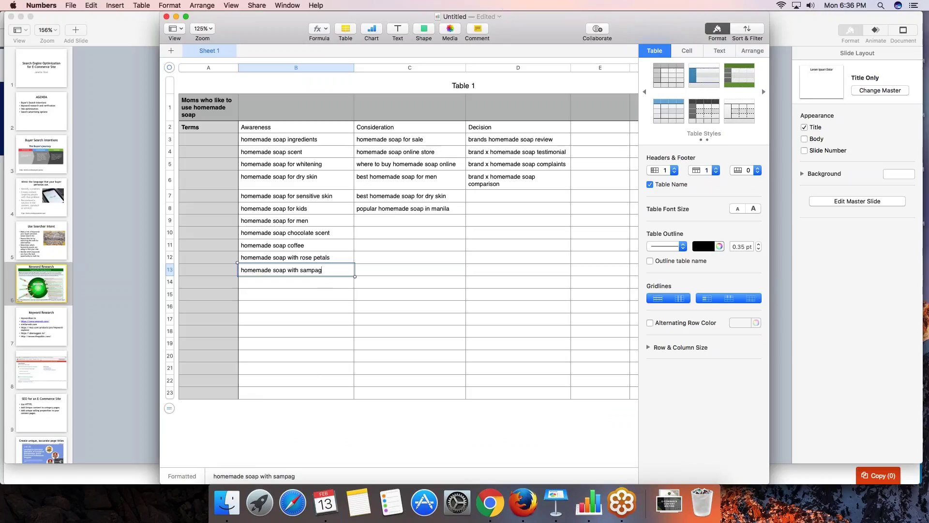
type("uita")
key("Return")
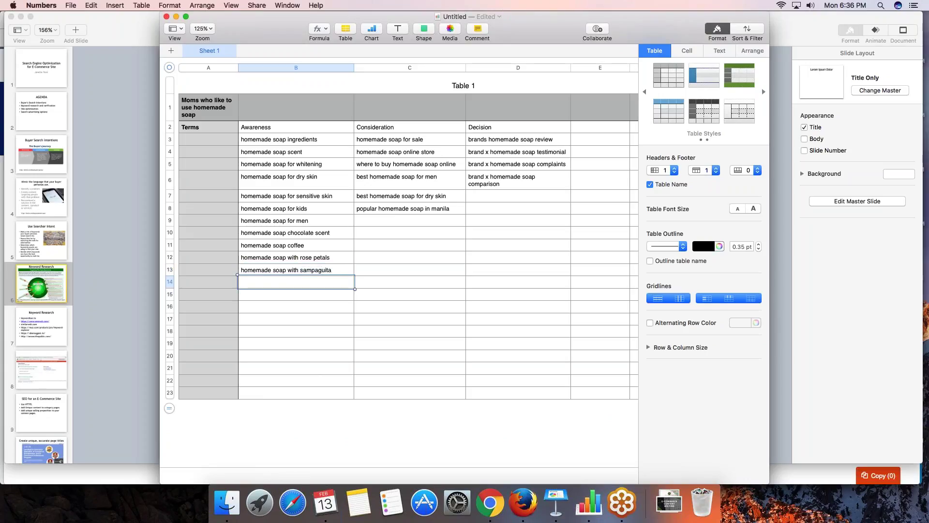
Consult the Keynote slide's keyword categories and add "organic soap" under Awareness in cell B14 of the Numbers spreadsheet.
key("super+Tab")
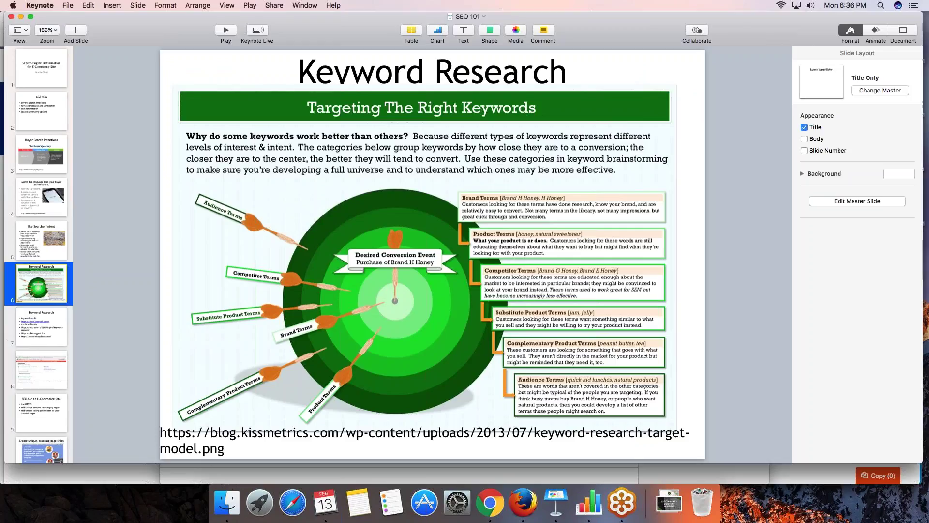
key("super+Tab")
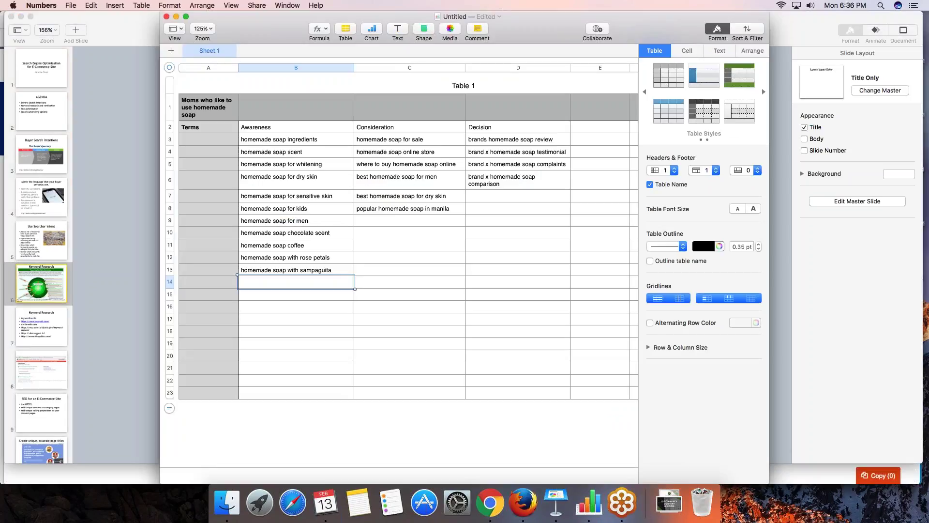
type("organic soap ")
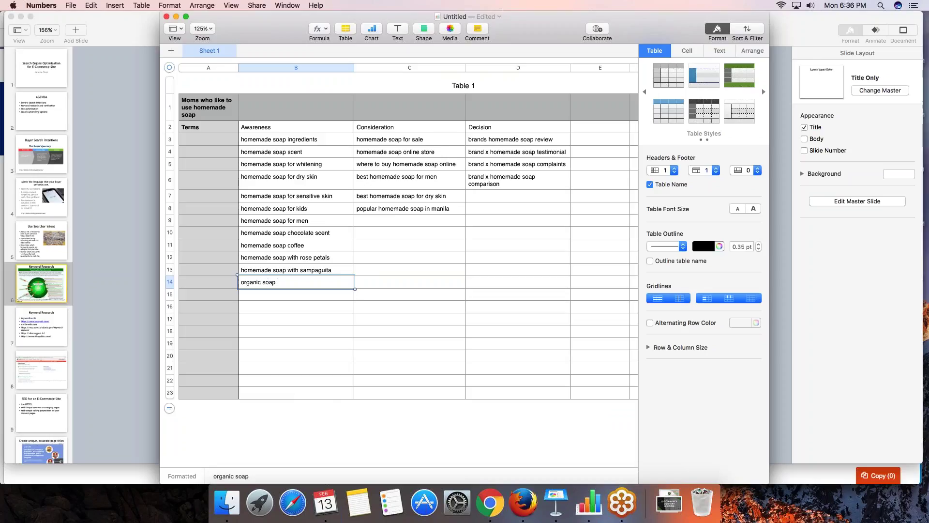
type("home")
key("BackSpace")
key("BackSpace")
key("BackSpace")
key("BackSpace")
type("w")
key("BackSpace")
Look at the Keynote slide again and add "homemade shampoo" under Awareness in cell B15 of the Numbers spreadsheet.
key("super+Tab")
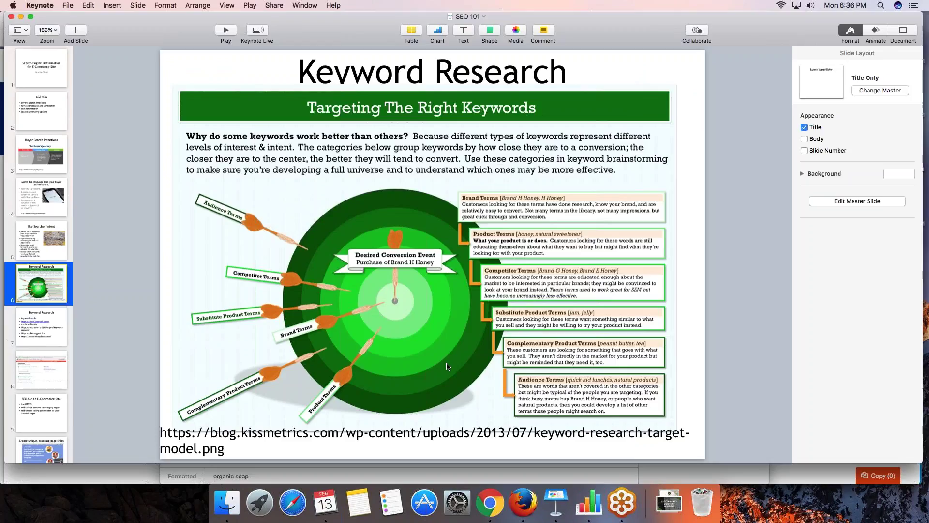
key("super+Tab")
left_click(328, 319)
left_click(275, 282)
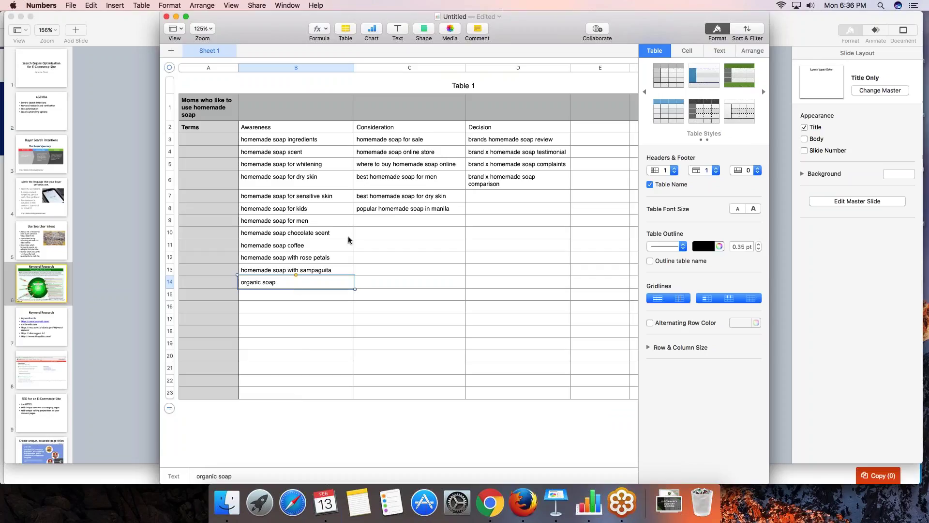
left_click(269, 299)
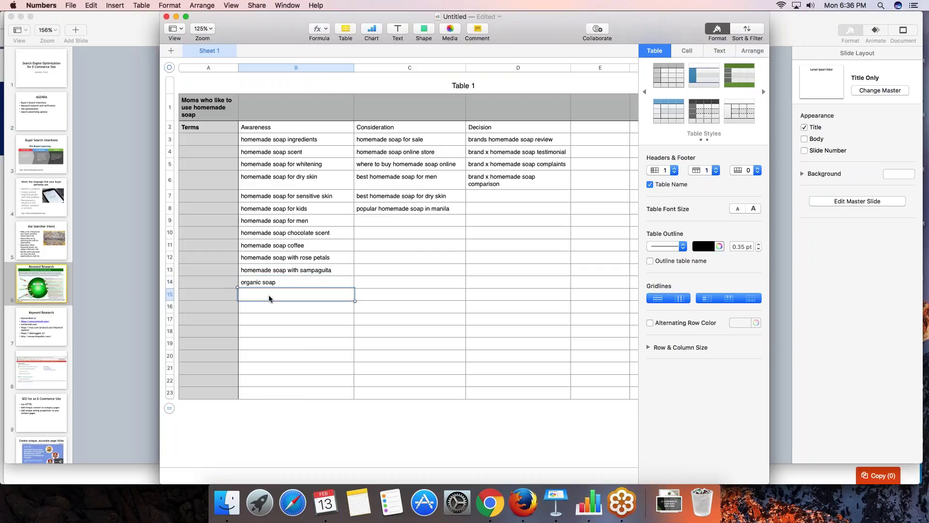
type("homemade shamp")
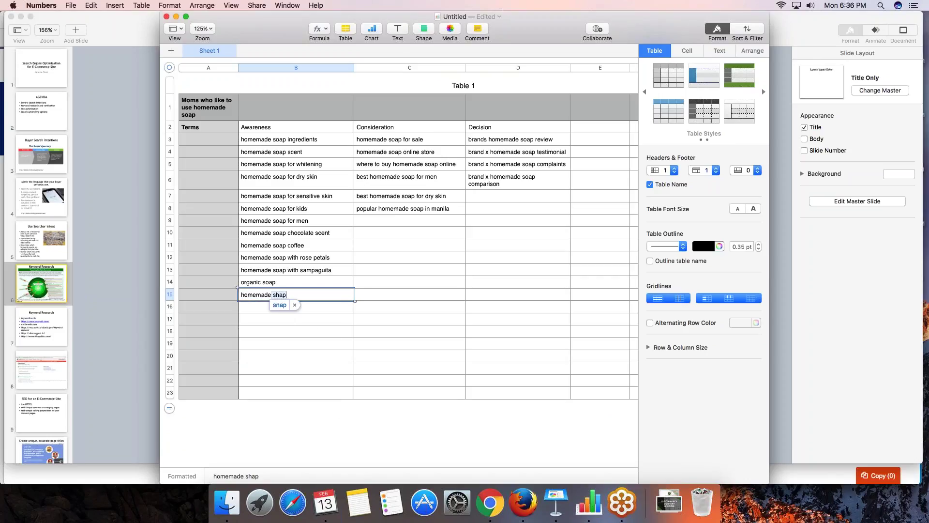
type("oo")
key("Return")
Add "homemade lotion", "homemade conditioner" and "homemade liquid soap" under Awareness in cells B16 to B18.
type("home")
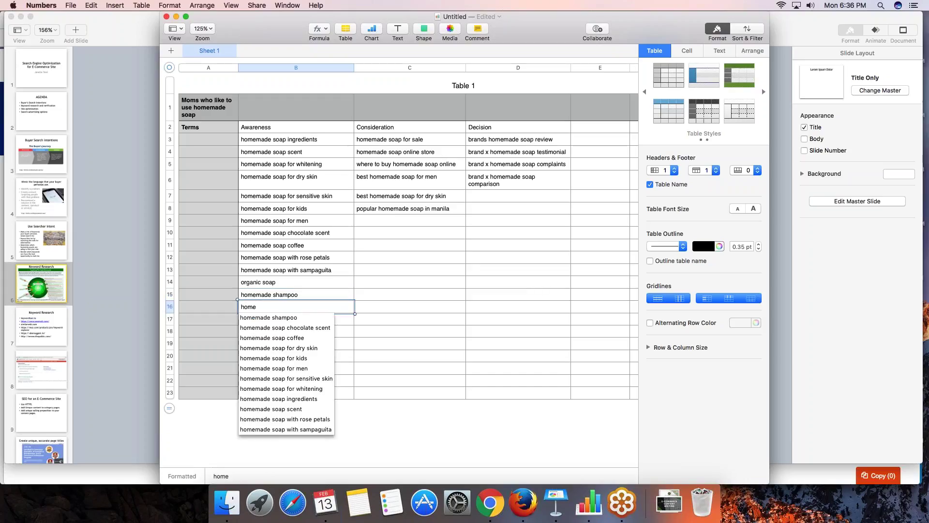
type("made lotion")
key("Return")
type("homemad")
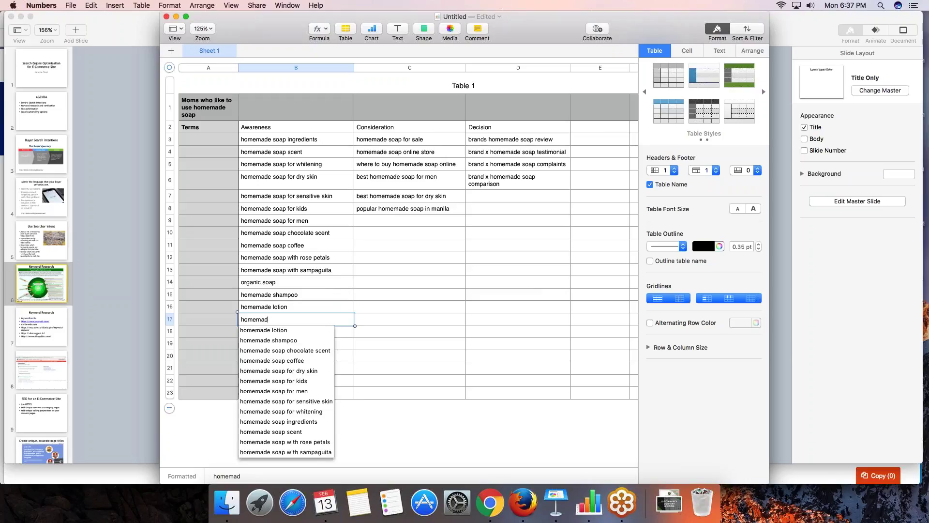
type("e conditioner")
key("Return")
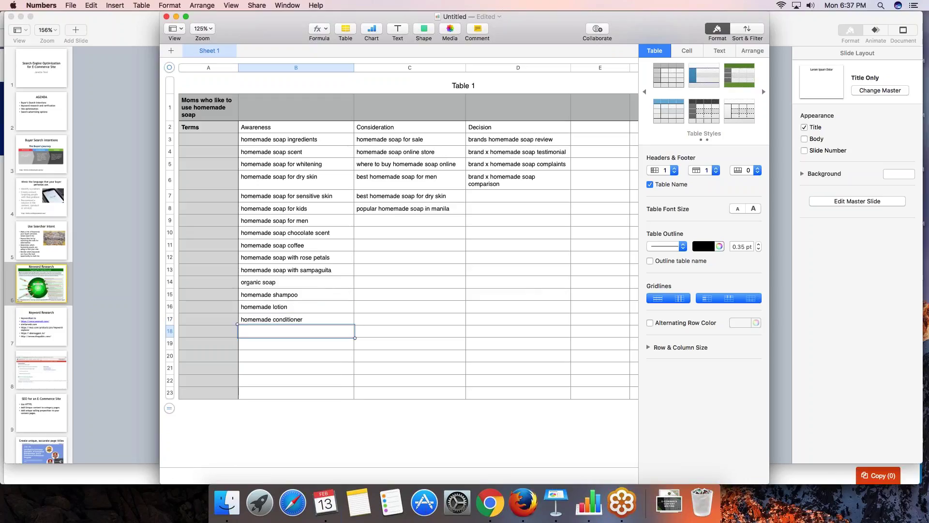
type("homemade liquid soap")
key("Return")
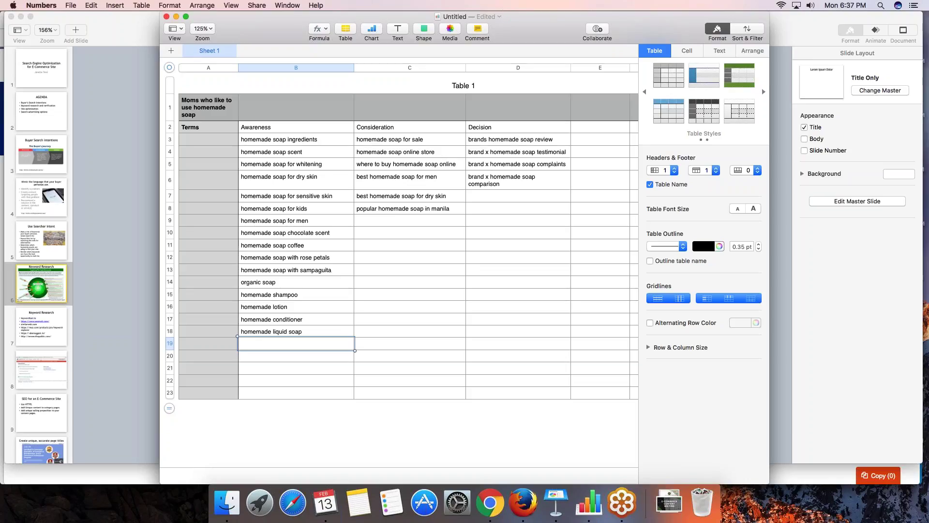
Recheck the categories in Keynote and add "top homemade soap brands int he philippines" under Consideration in cell C9 of the Numbers spreadsheet.
key("super+Tab")
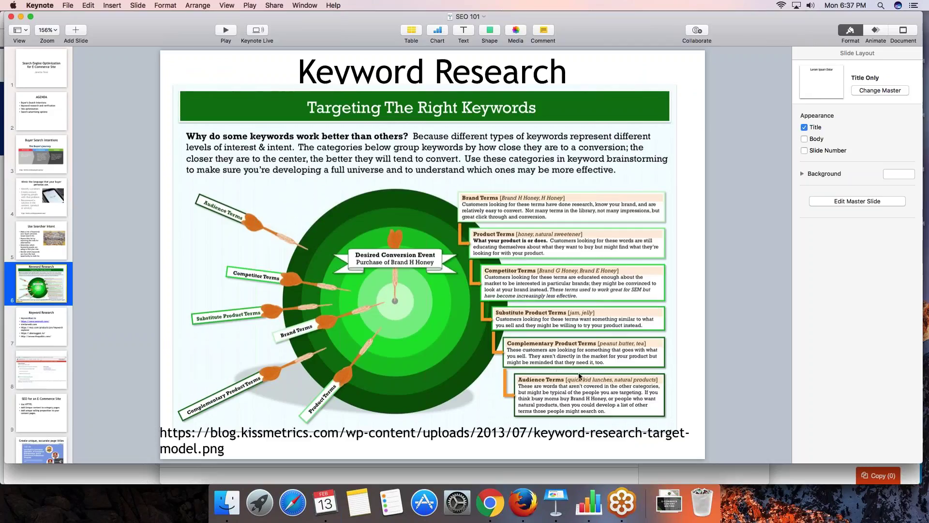
key("super+Tab")
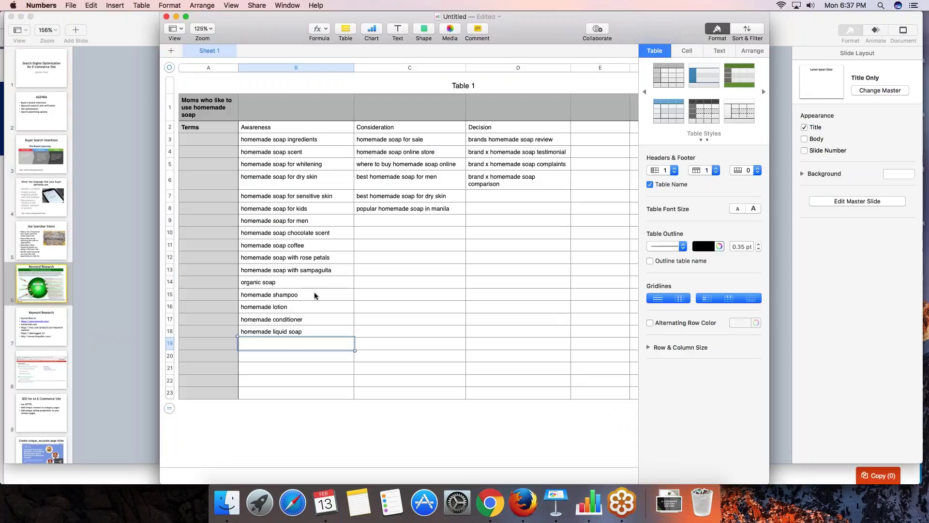
scroll(268, 183, "down", 1)
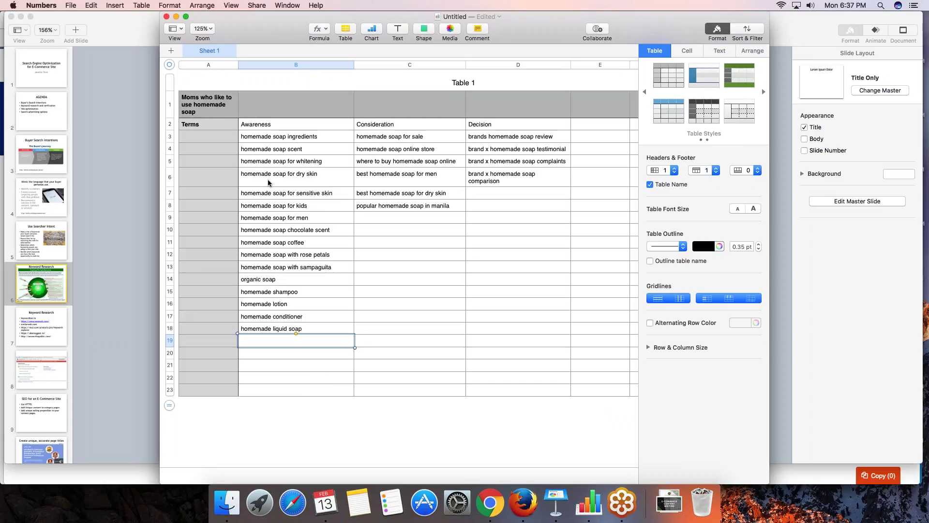
left_click(487, 197)
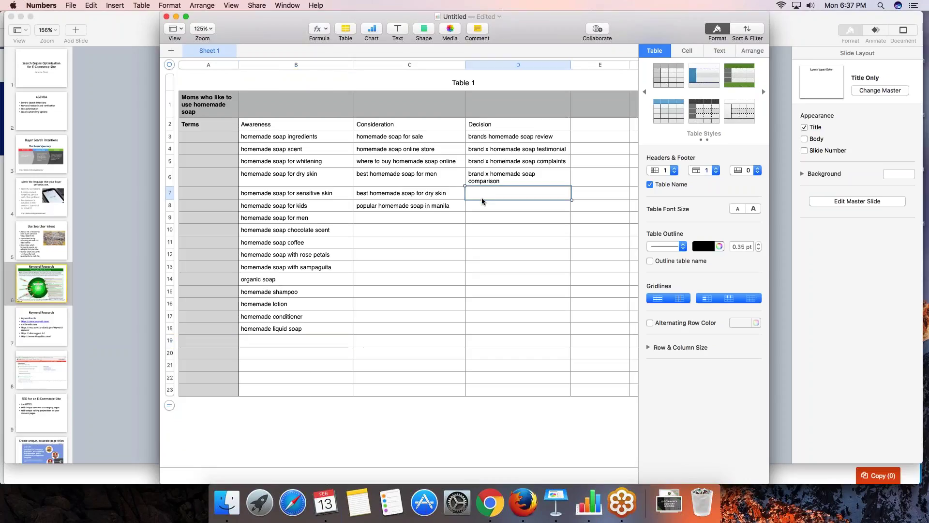
left_click(375, 222)
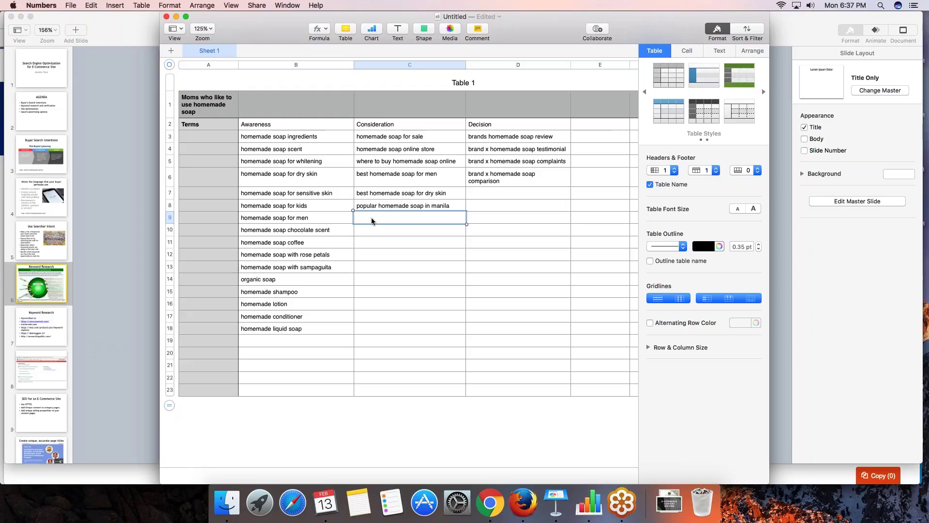
scroll(371, 220, "right", 5)
type("too")
key("Escape")
type("top homemade soap brands int he phili")
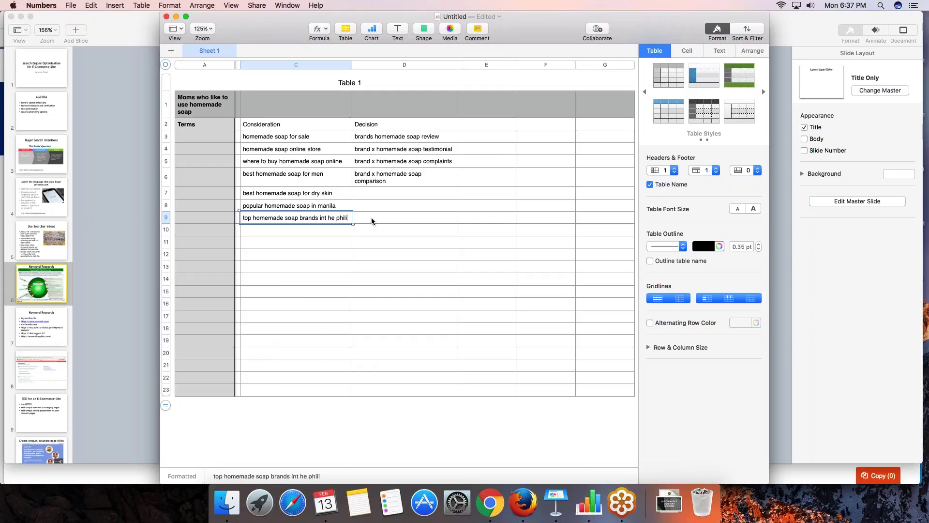
type("ppines")
key("Return")
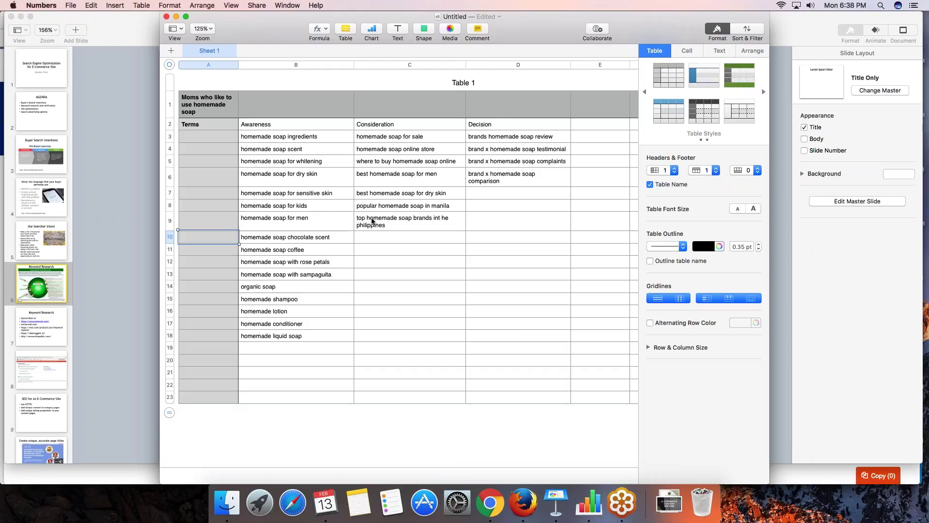
Show the Keynote slide listing keyword research tools and review the "homemade soap" suggestions on the Keyword Tool page in Chrome.
key("super+Tab")
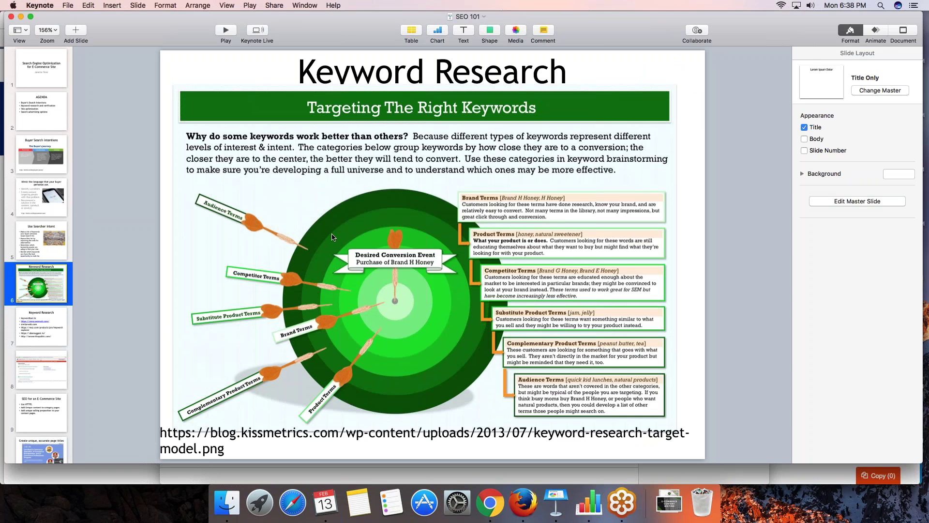
left_click(59, 321)
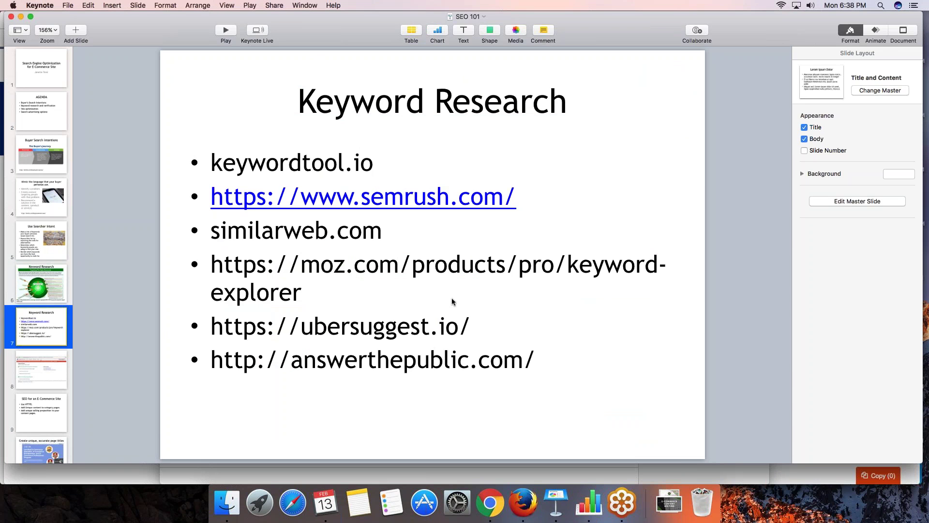
key("super+Tab")
key("super+Tab")
key("Tab")
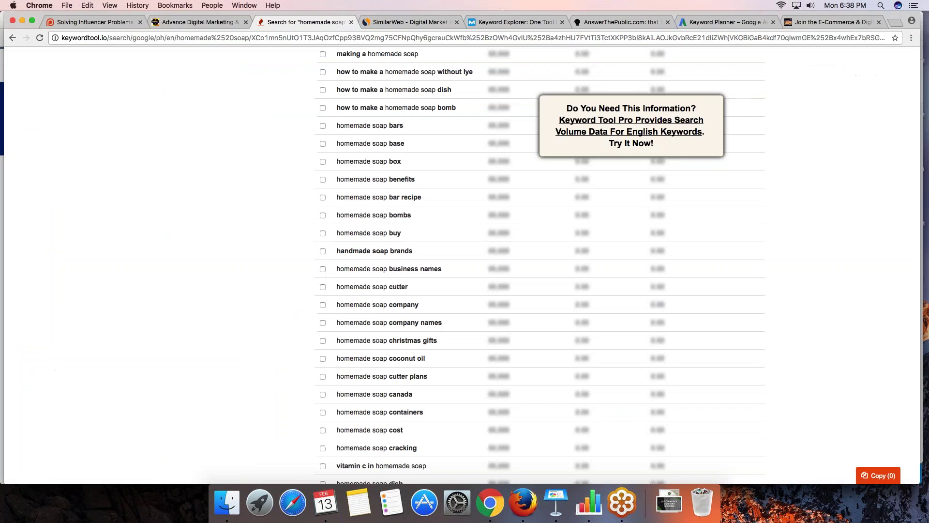
scroll(706, 230, "up", 15)
scroll(617, 266, "down", 1)
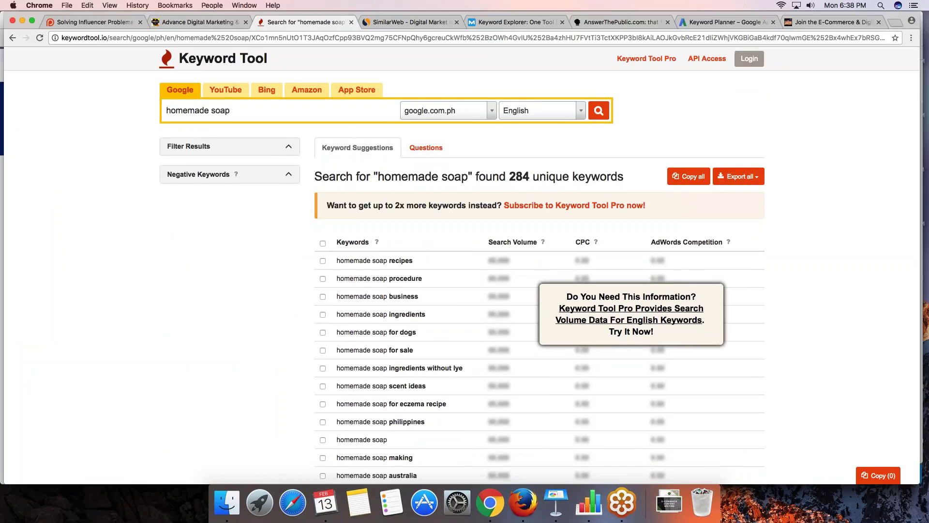
scroll(617, 265, "down", 5)
scroll(617, 265, "up", 5)
scroll(375, 281, "down", 3)
scroll(376, 281, "up", 3)
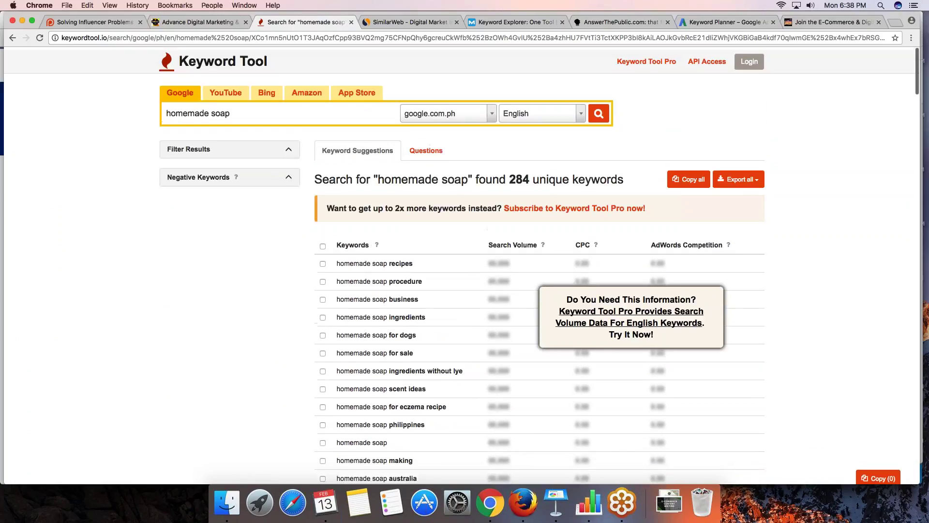
Expand the negative keywords filter beside the "homemade soap" suggestions and make its box ready for entry.
left_click(198, 174)
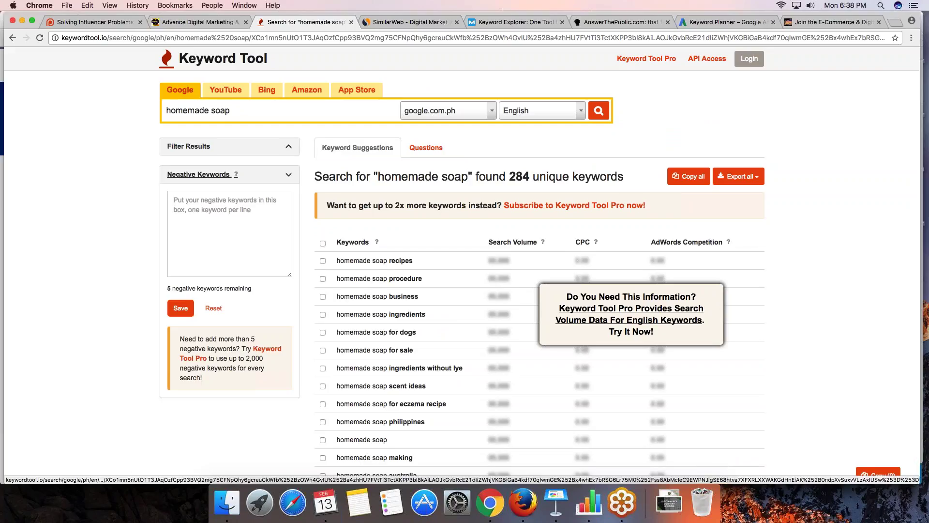
left_click(174, 199)
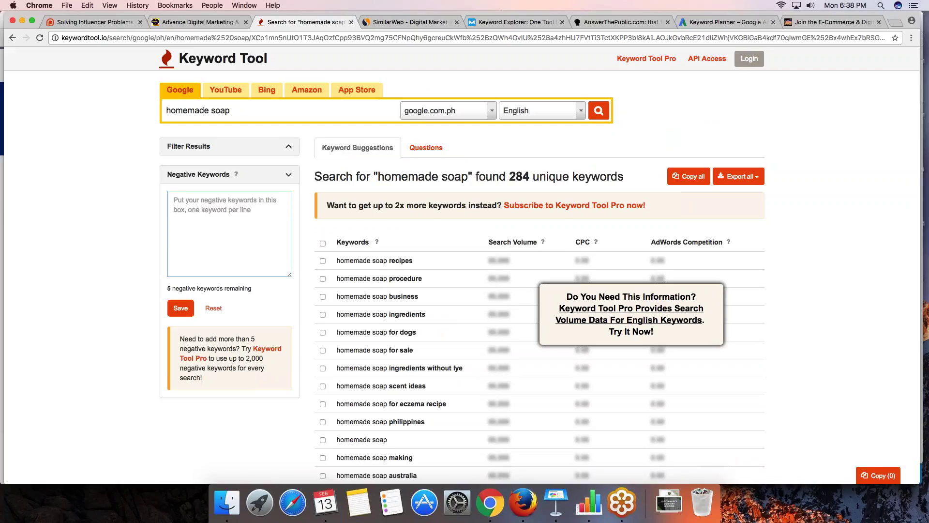
type("business")
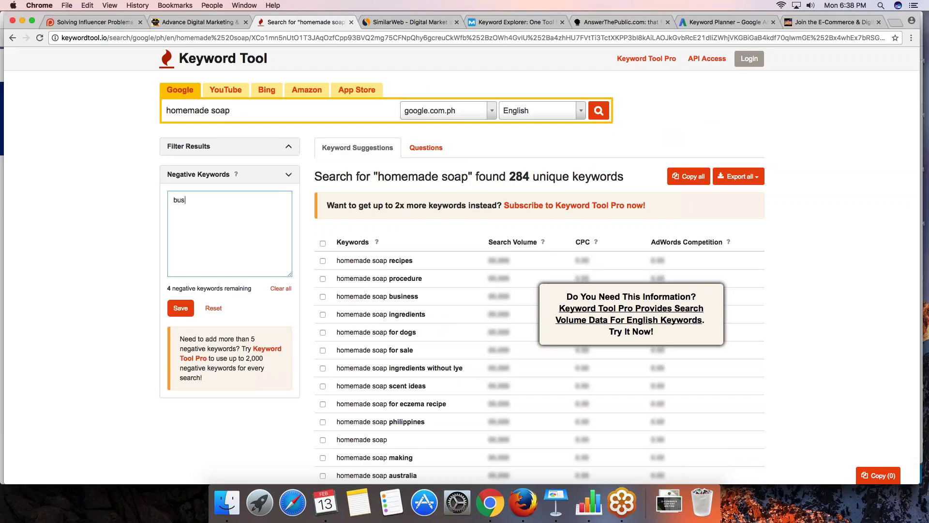
key("Return")
key("super+a")
key("BackSpace")
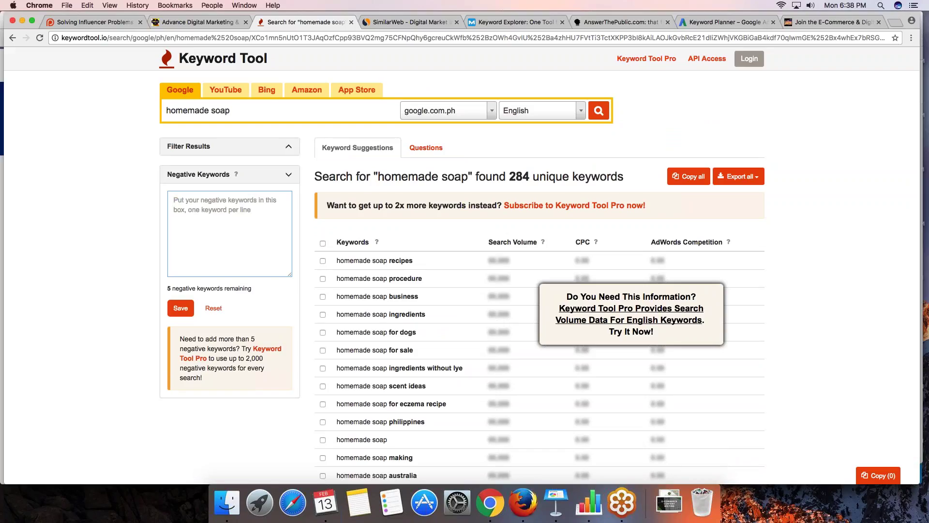
Enter "recipes", "procedure" and "making" as negative keywords, one per line.
type("recipes")
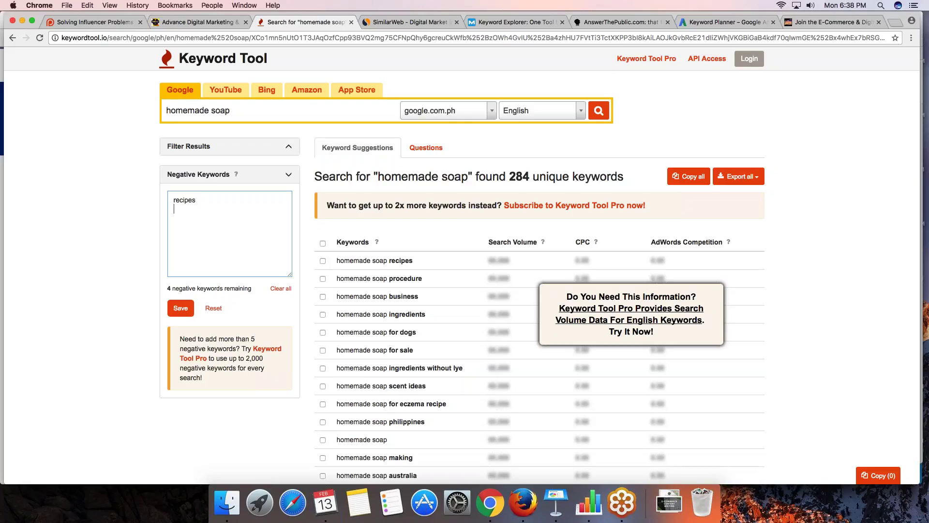
key("Return")
type("procedu")
type("re")
type("making")
Check the suggested keywords for irrelevant terms and add "box" to the negative keywords.
scroll(390, 292, "down", 8)
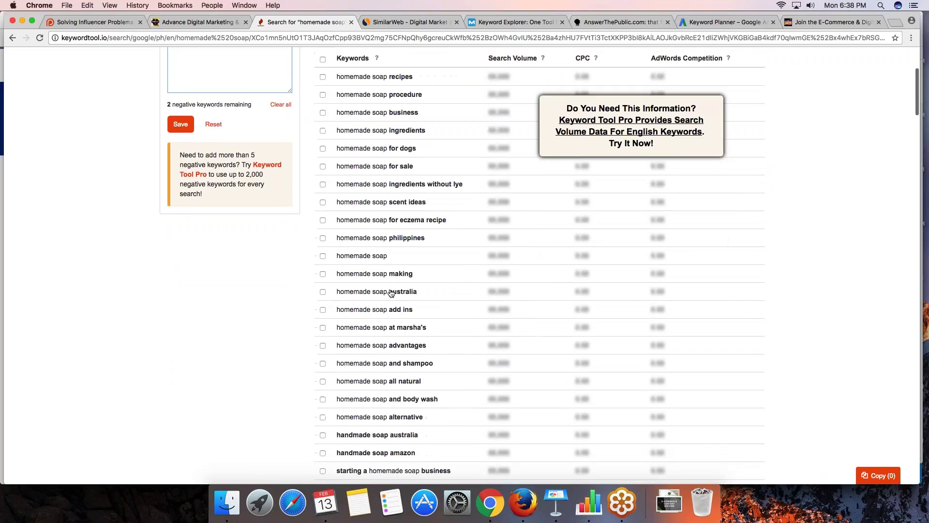
scroll(391, 292, "down", 4)
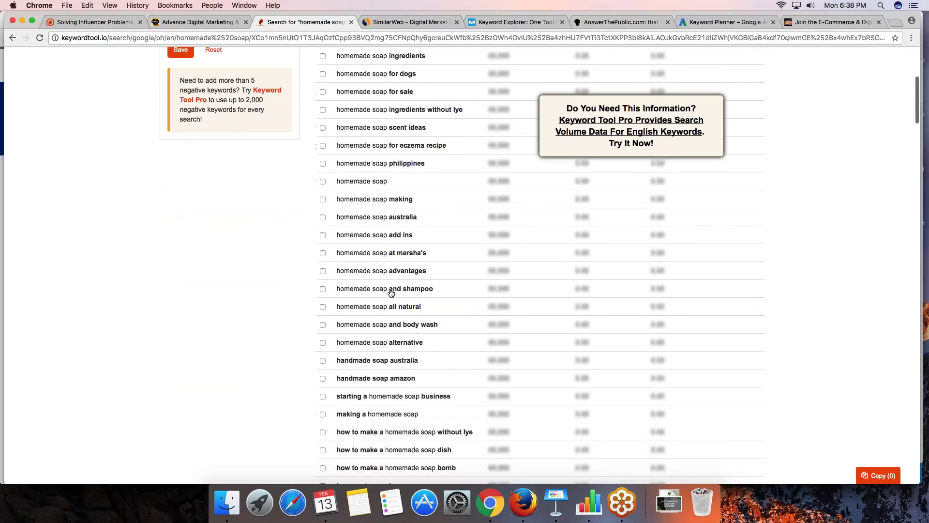
scroll(391, 292, "down", 5)
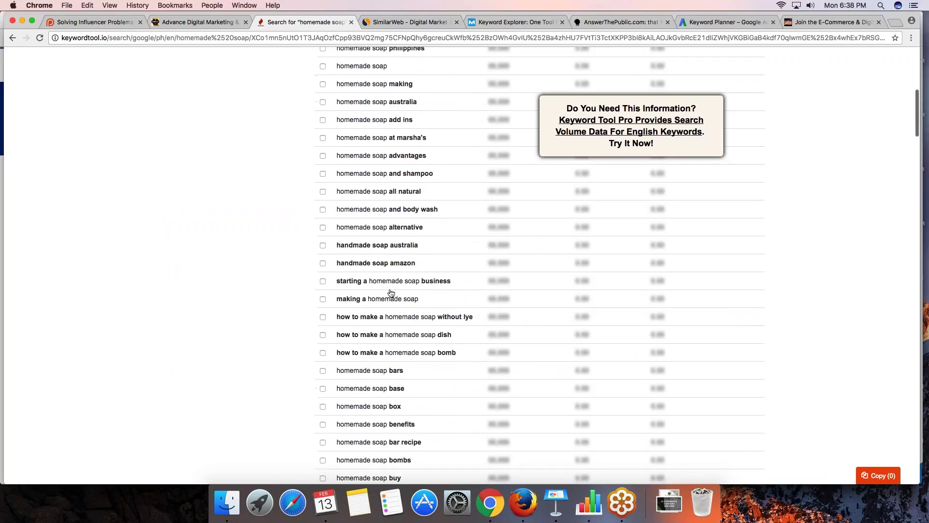
scroll(390, 292, "down", 4)
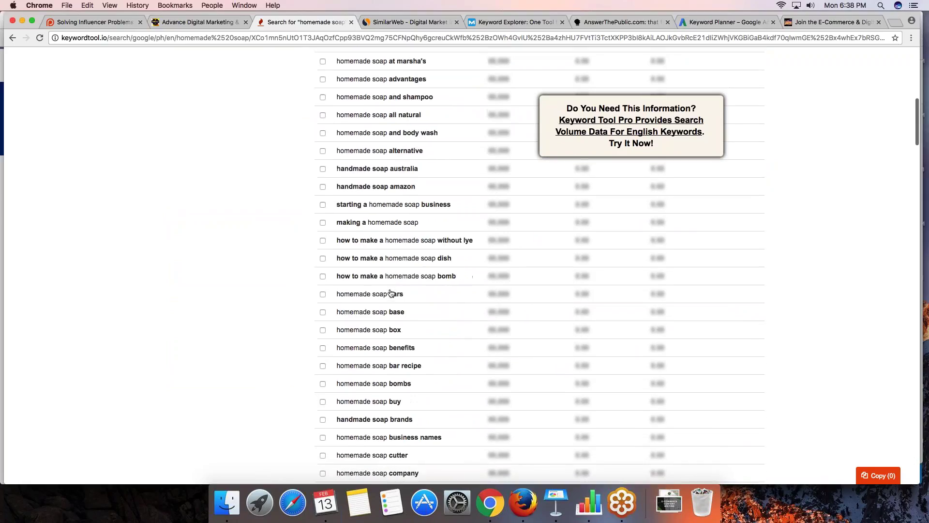
scroll(391, 292, "up", 15)
left_click(236, 235)
key("Return")
type("box")
Review more of the suggestions, add "cutter" as the fifth negative keyword and save the list.
scroll(235, 235, "down", 20)
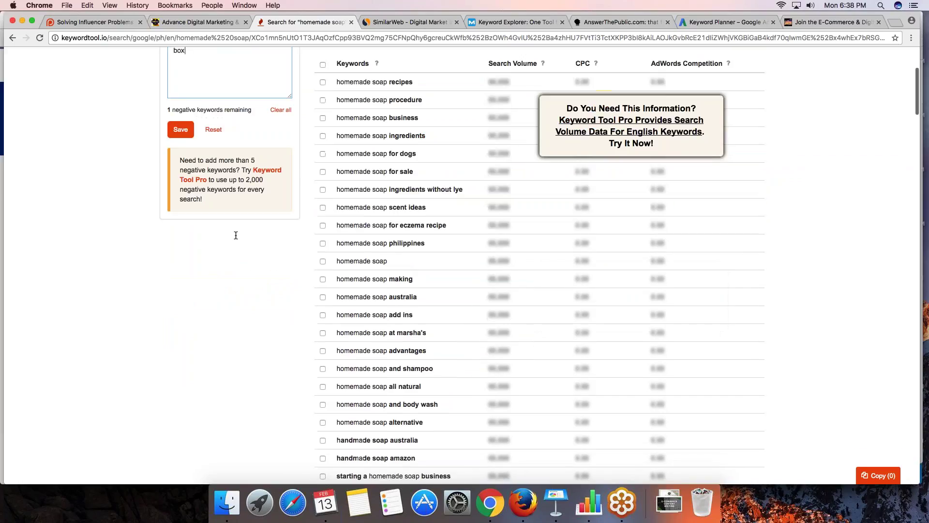
scroll(236, 235, "down", 3)
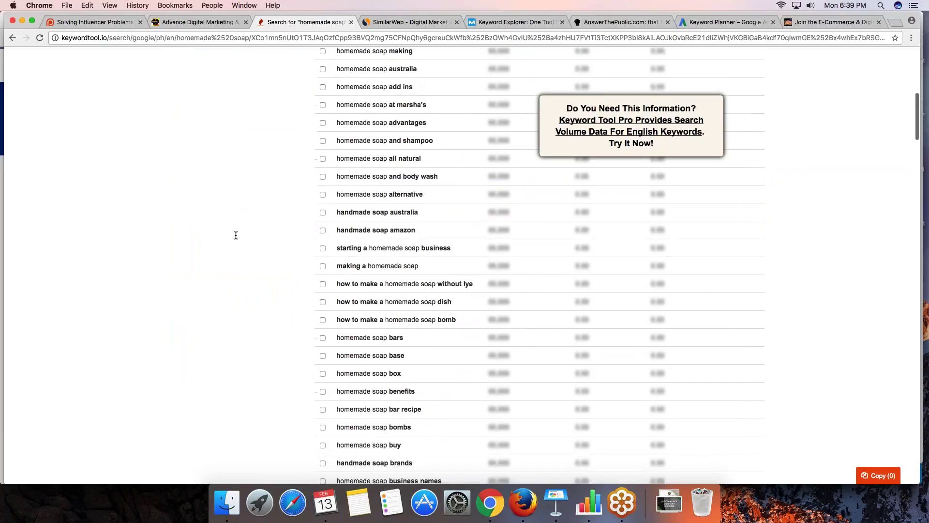
scroll(235, 235, "down", 2)
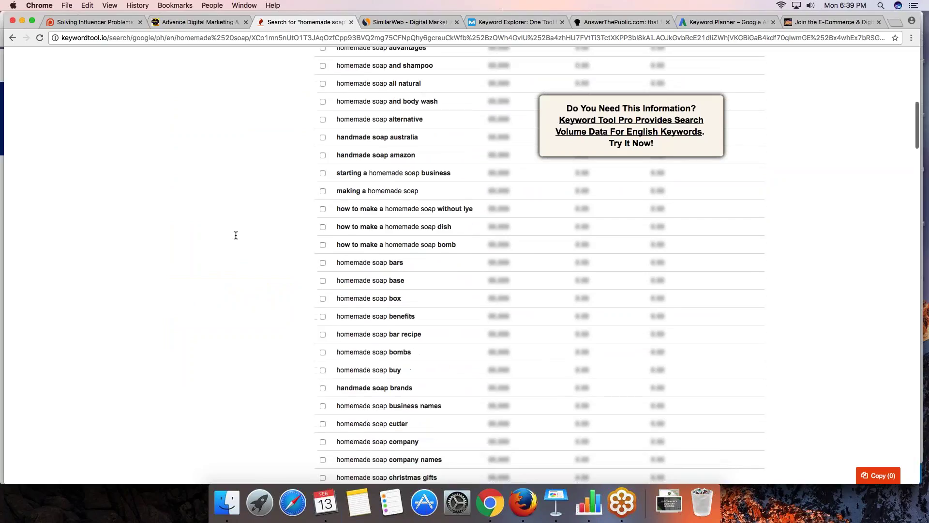
scroll(235, 235, "down", 4)
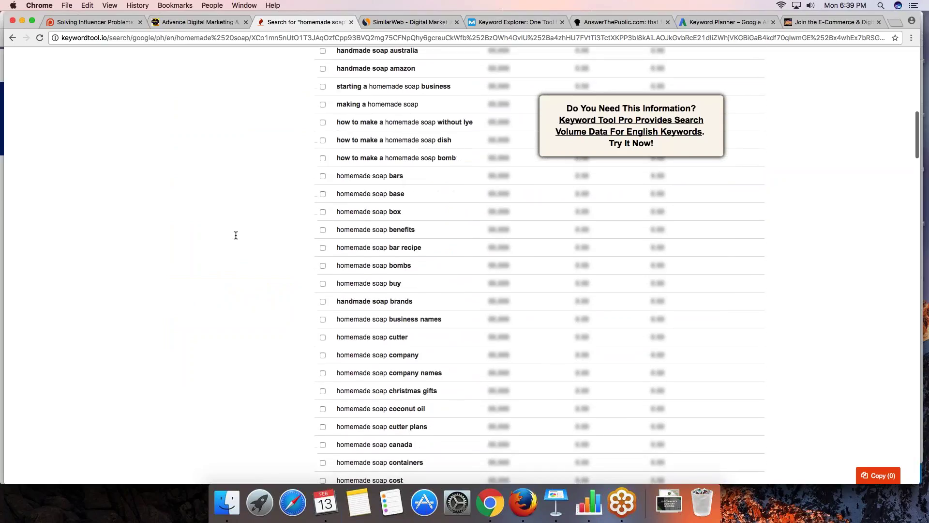
scroll(235, 235, "up", 15)
key("Return")
type("cutter")
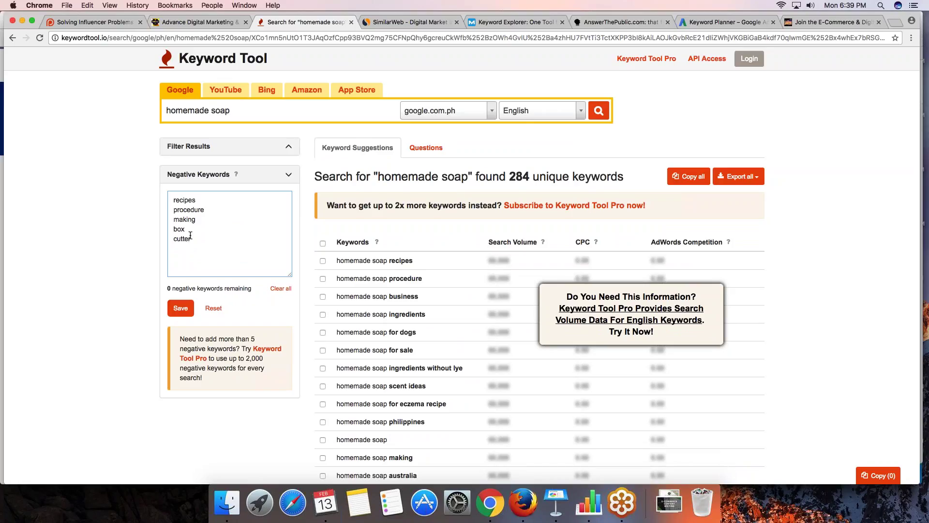
left_click(184, 315)
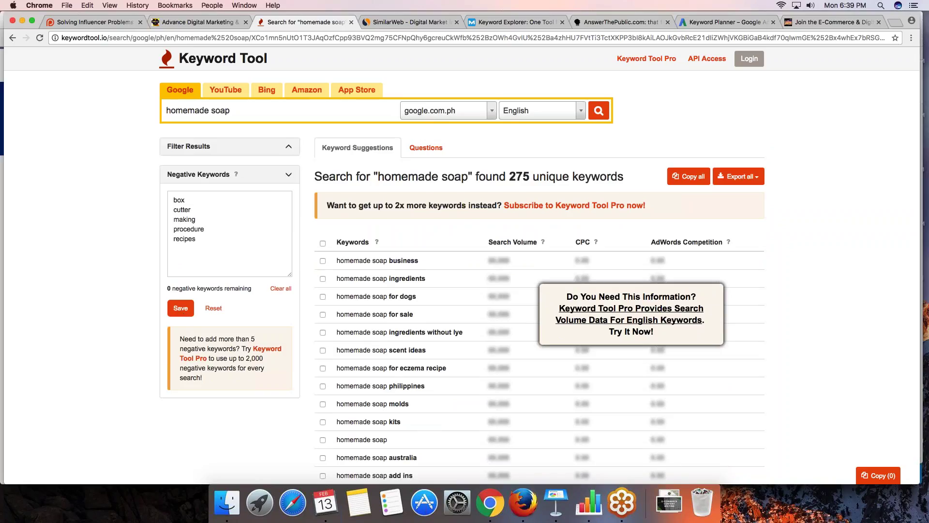
Highlight the saved negative keywords for review and take a brief look at the SimilarWeb page before returning to Keyword Tool.
scroll(193, 225, "down", 2)
left_click(175, 173)
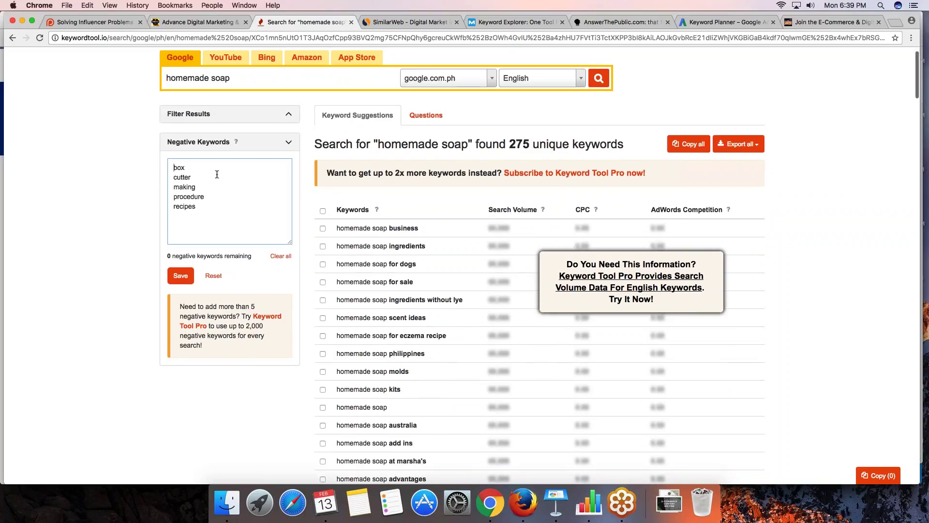
key("shift+Down")
key("shift+Down")
key("shift+Down")
key("shift+Down")
key("shift+Down")
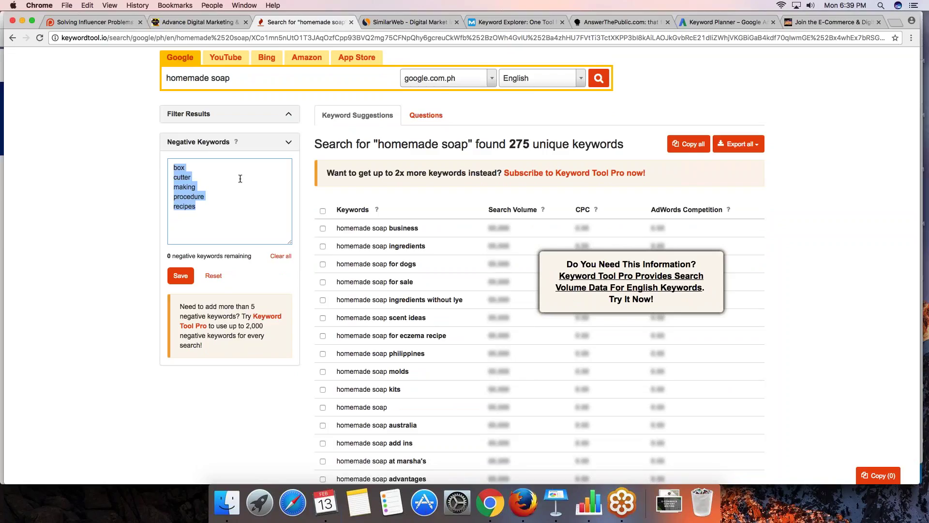
key("Left")
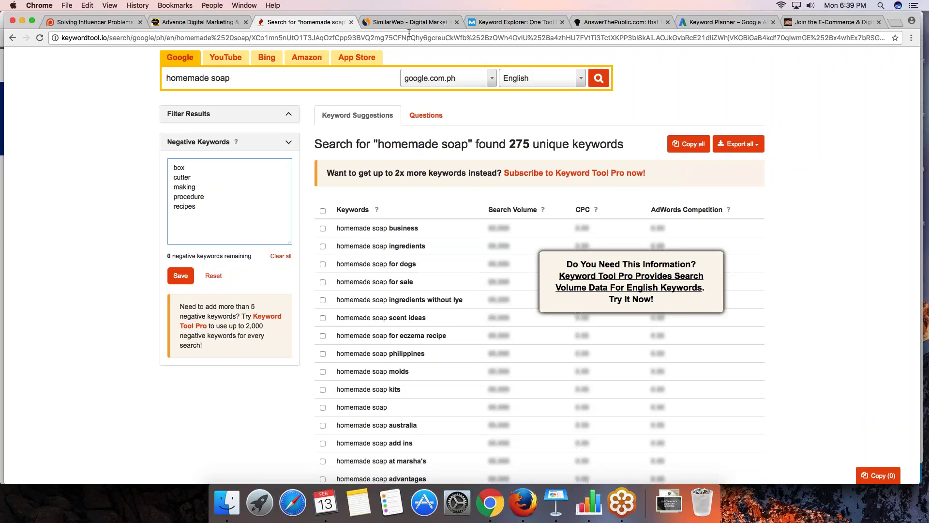
left_click(392, 22)
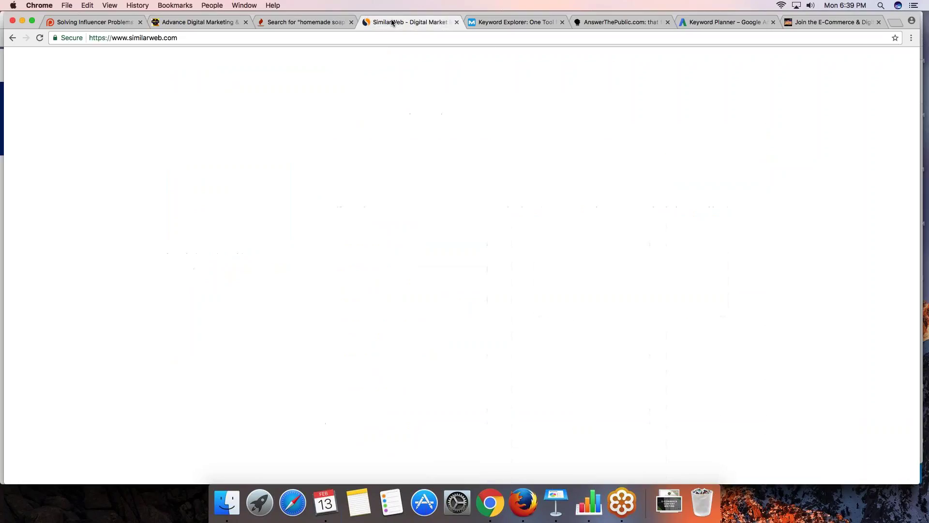
left_click(304, 23)
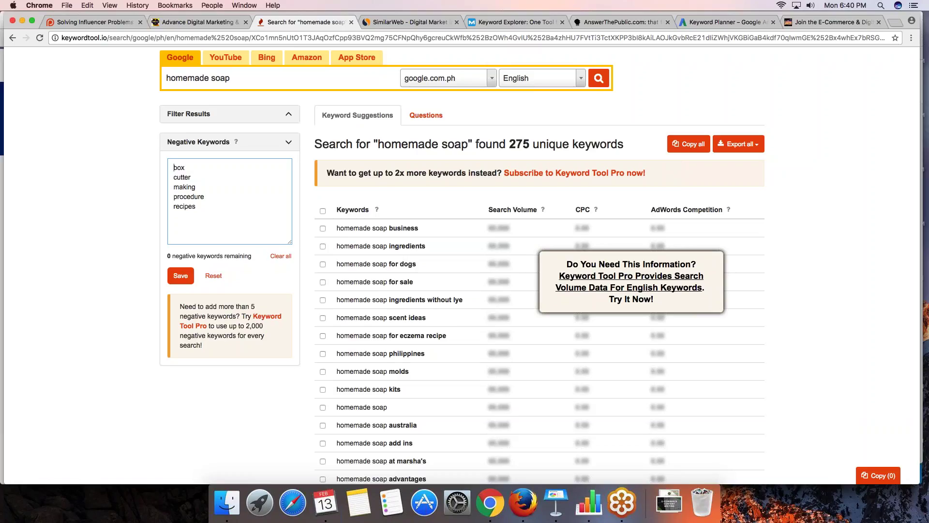
Search Google for "handmade soap for sale philippines" and look through the results and related searches.
left_click(305, 41)
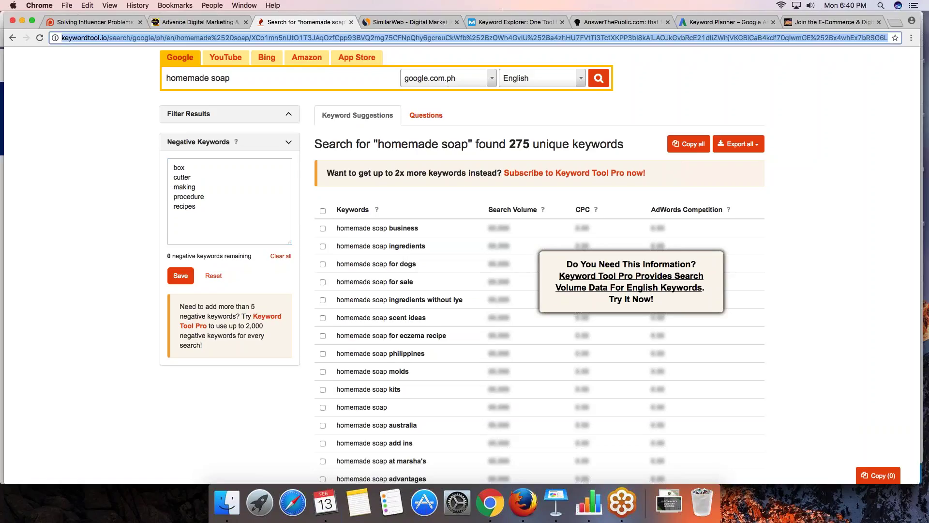
type("homem")
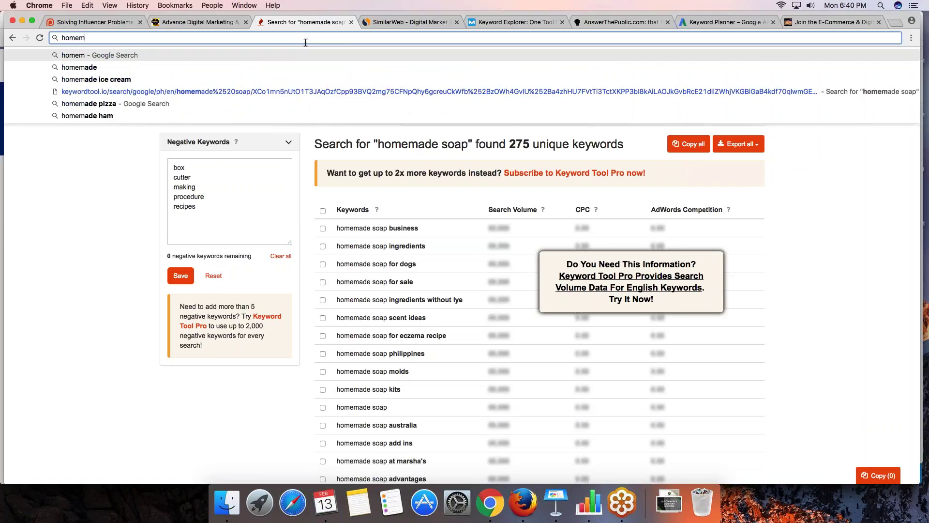
type("ade soap for sale")
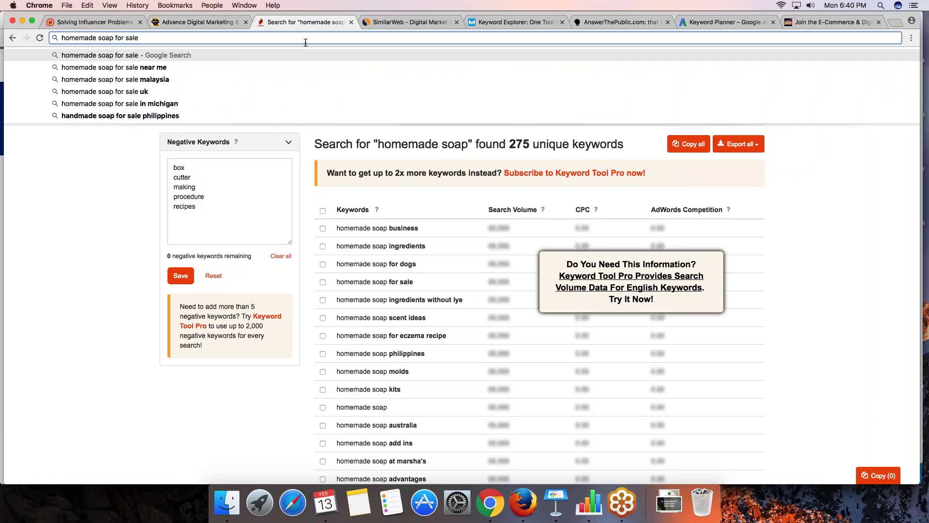
left_click(290, 116)
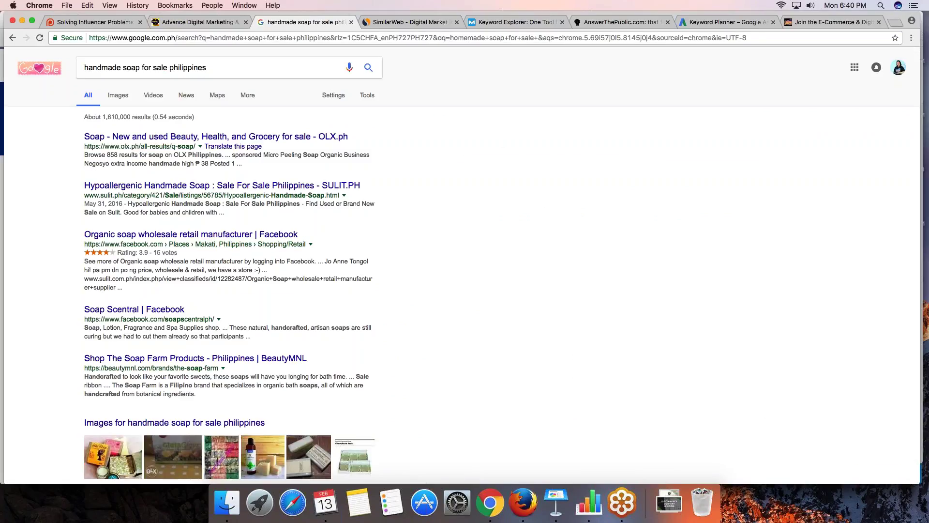
scroll(463, 266, "down", 3)
scroll(463, 265, "down", 6)
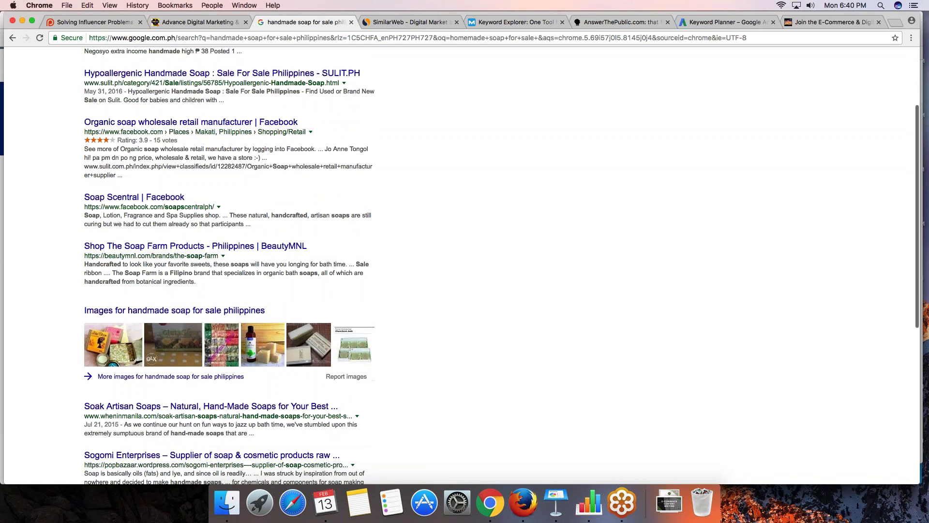
scroll(463, 265, "down", 4)
scroll(463, 265, "down", 2)
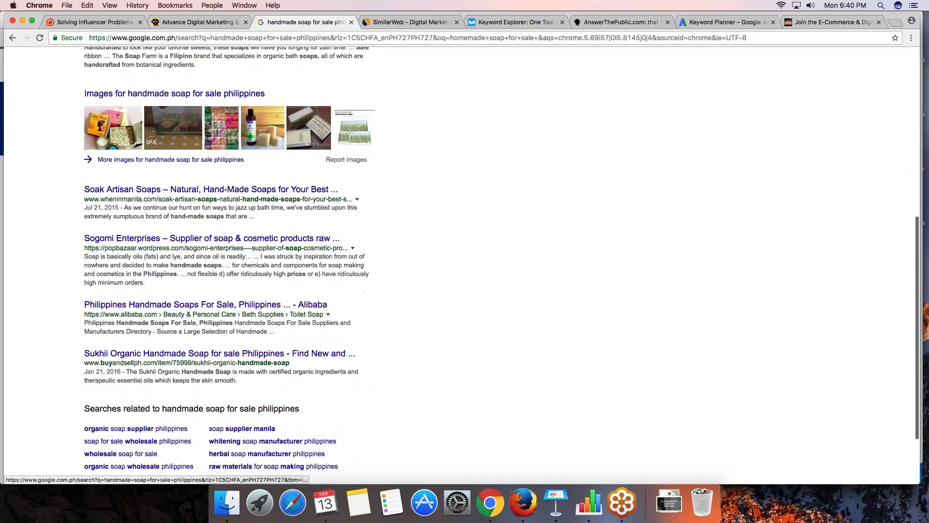
scroll(463, 265, "down", 2)
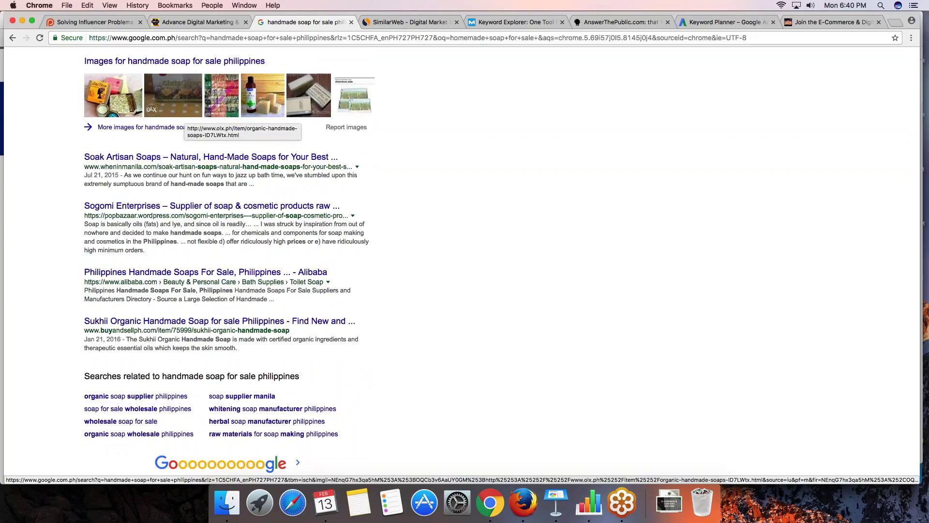
scroll(181, 116, "up", 15)
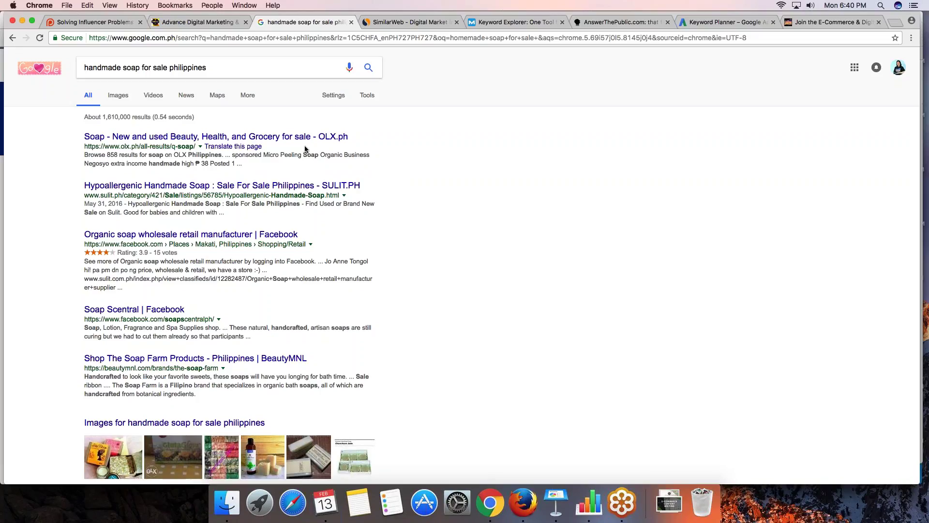
Limit the Google results to the past year and look through the filtered listings.
left_click(367, 95)
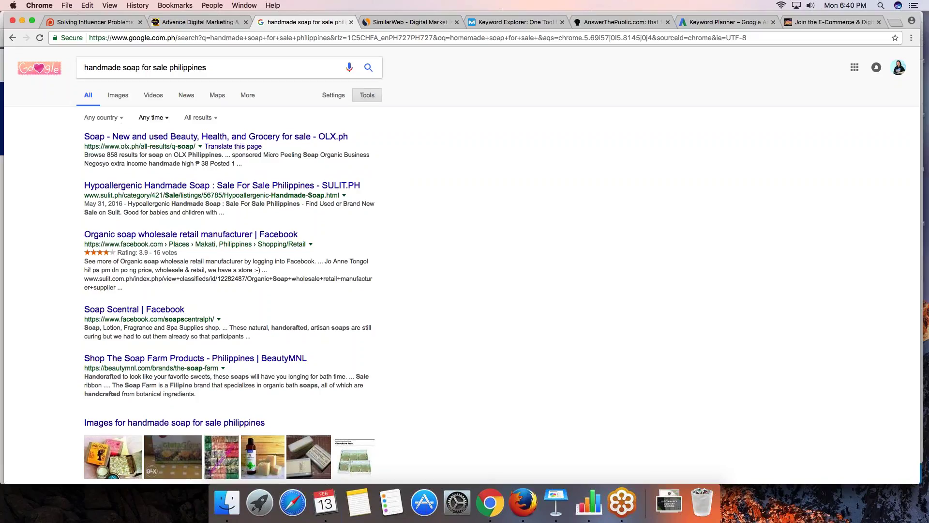
left_click(152, 117)
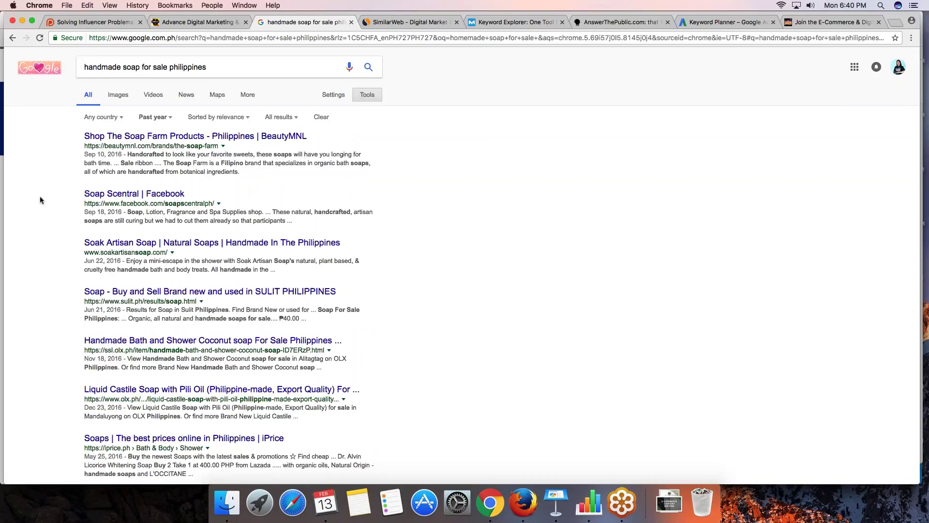
scroll(39, 199, "down", 2)
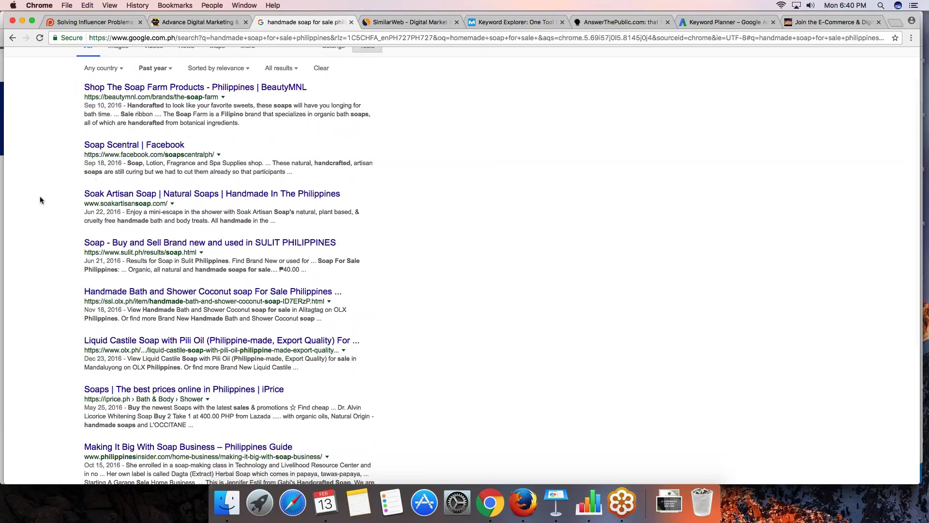
scroll(41, 200, "down", 1)
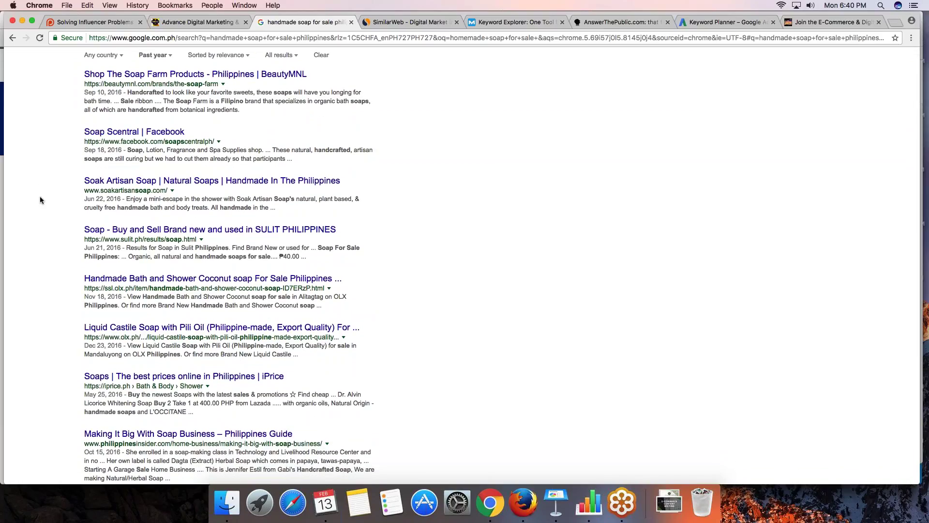
scroll(40, 199, "down", 2)
scroll(40, 200, "down", 2)
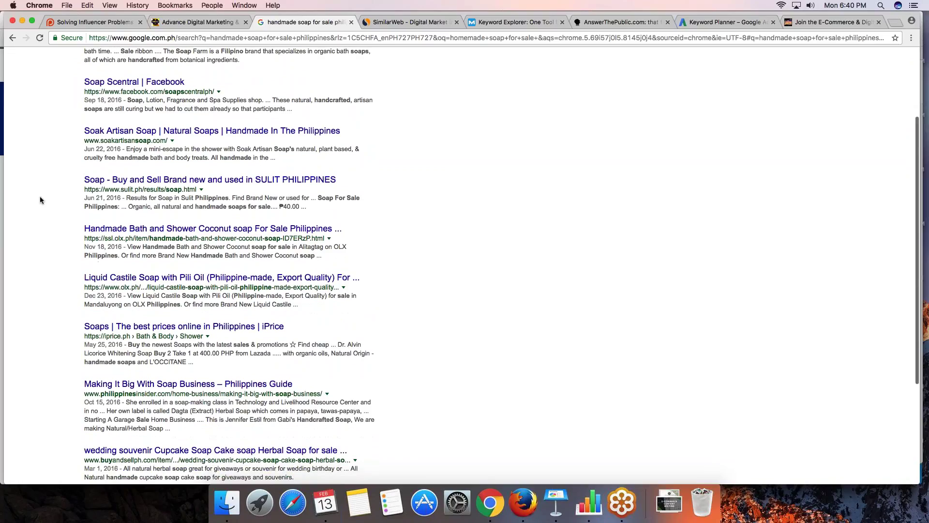
scroll(39, 199, "down", 3)
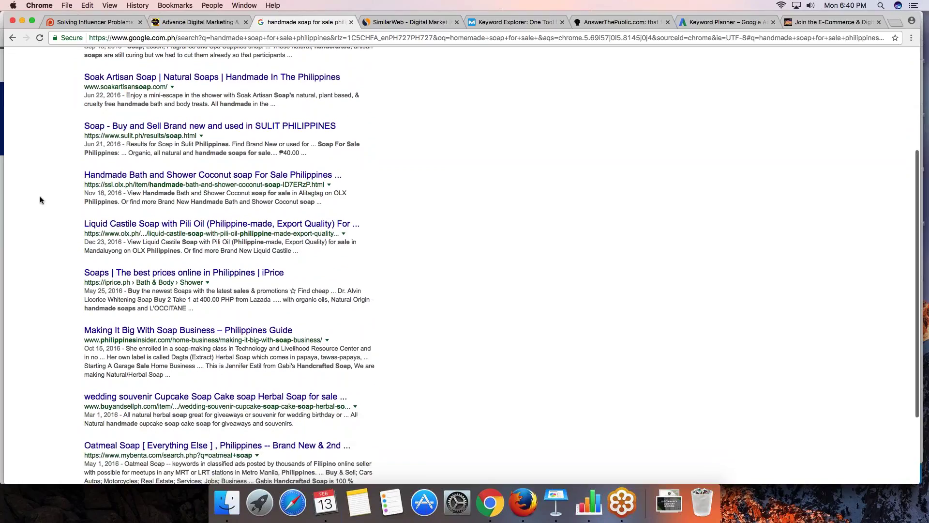
scroll(40, 199, "up", 2)
scroll(40, 200, "up", 5)
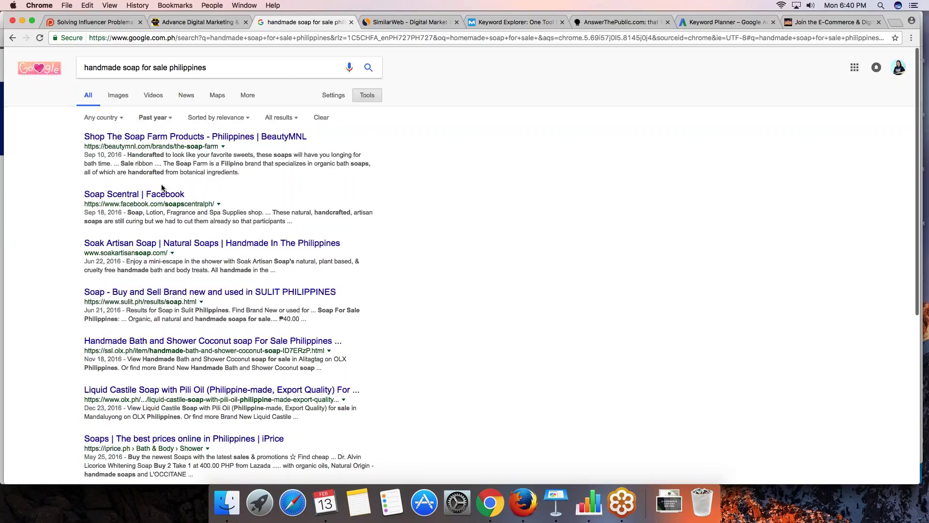
Open the Soak Artisan Soap and BeautyMNL Soap Farm results in separate new tabs and skim the remaining listings on the page.
right_click(175, 242)
left_click(192, 247)
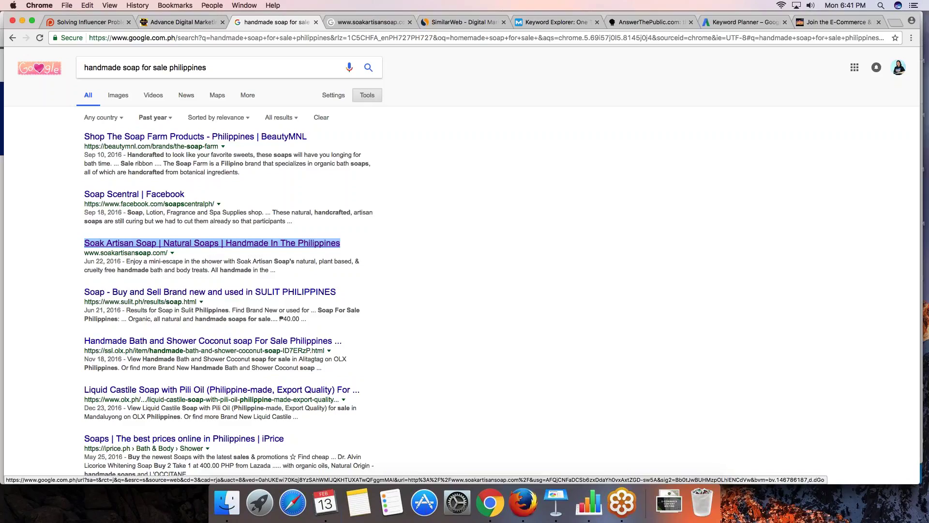
scroll(461, 265, "down", 2)
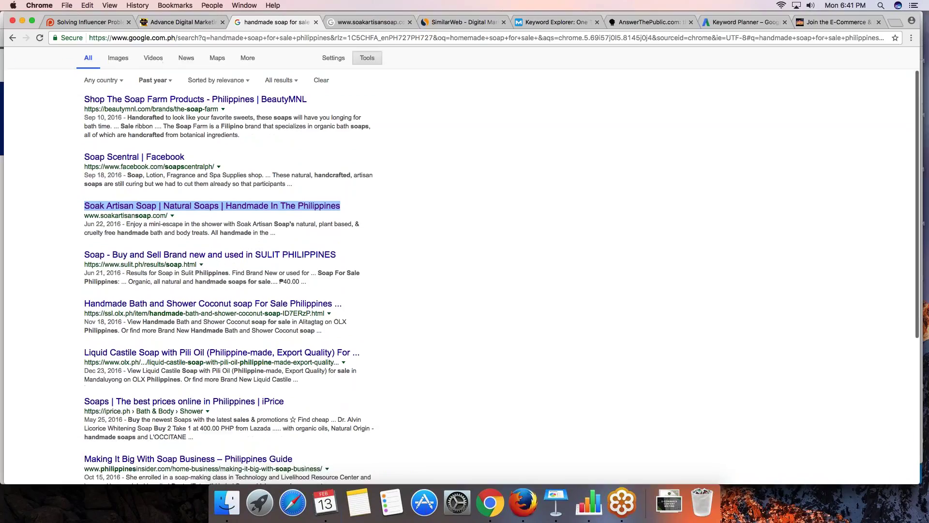
scroll(143, 141, "up", 2)
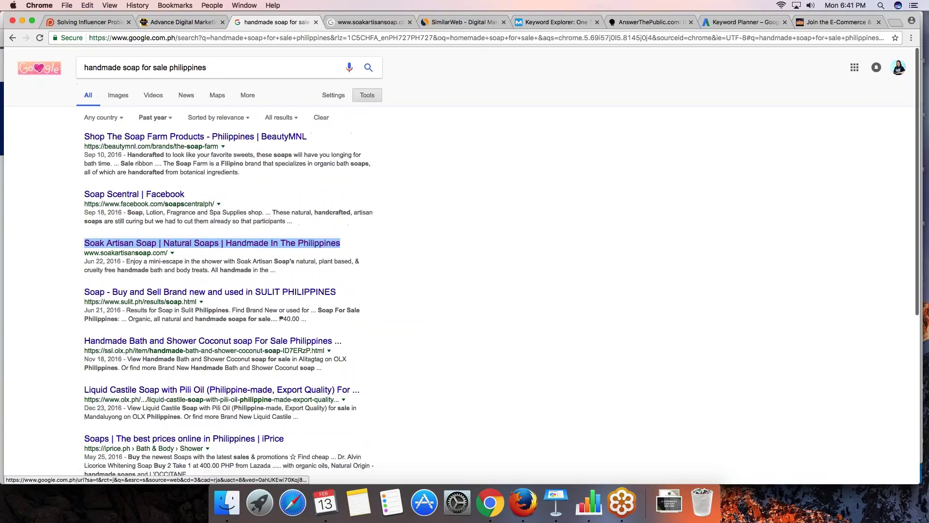
right_click(143, 140)
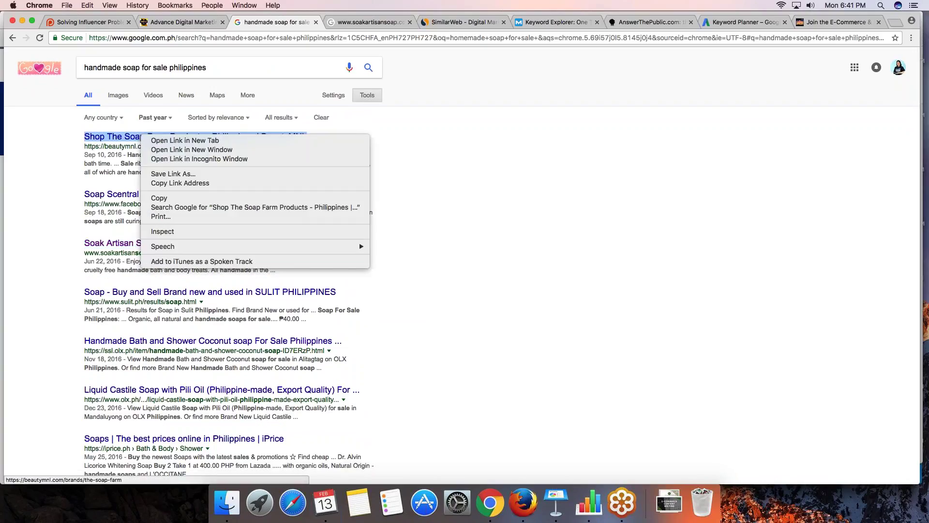
left_click(149, 140)
scroll(150, 140, "down", 3)
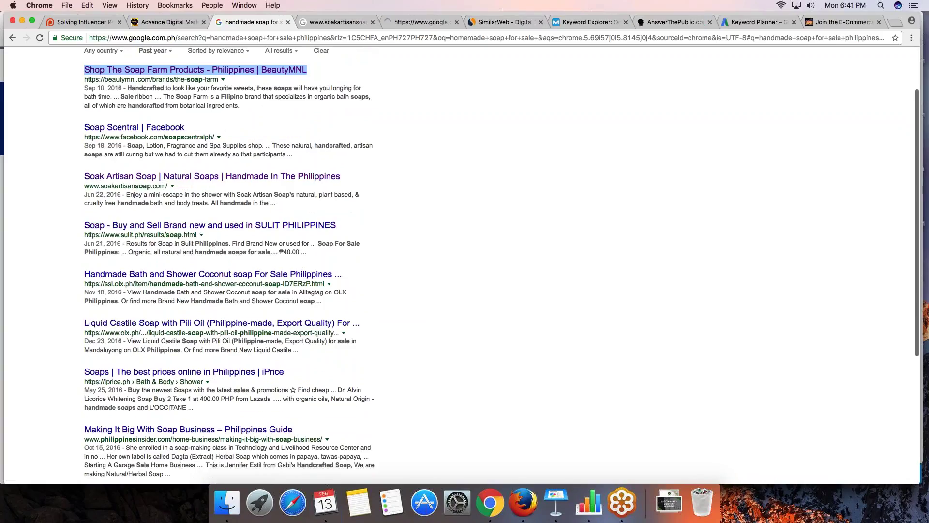
scroll(229, 266, "down", 5)
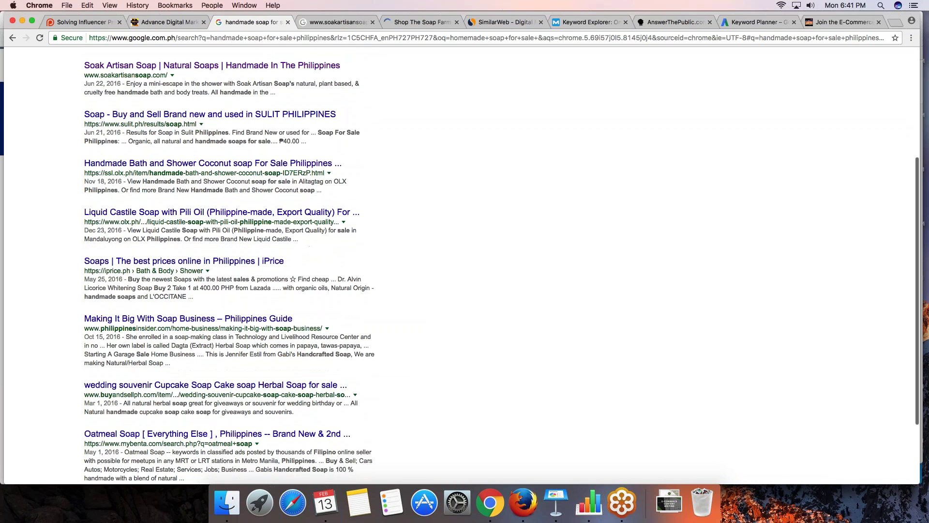
scroll(229, 266, "down", 3)
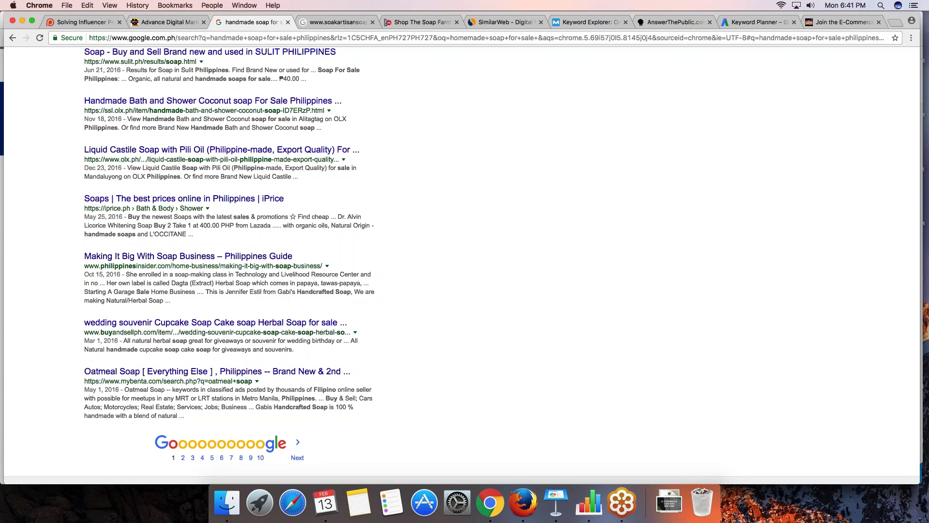
scroll(229, 266, "up", 5)
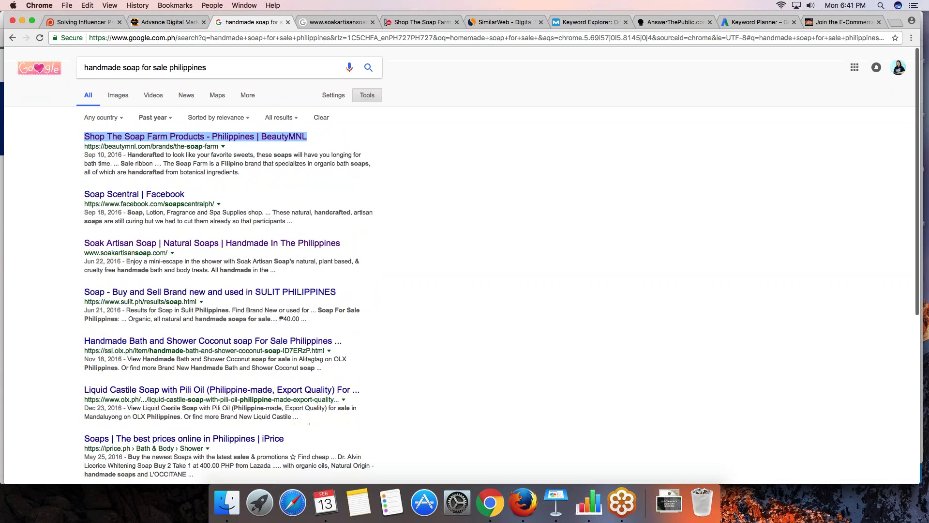
Review the Soak Artisan Soap home page and The Soap Farm product listings on BeautyMNL.
left_click(347, 23)
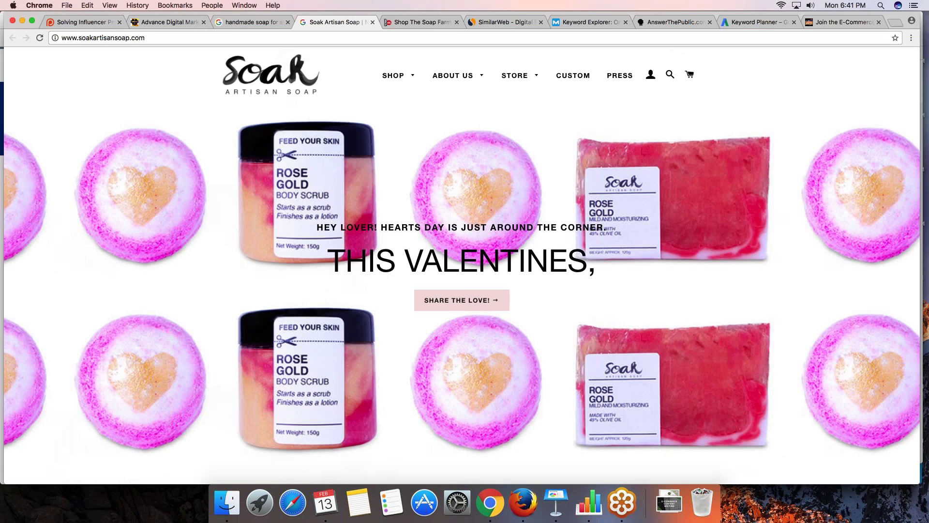
left_click(394, 24)
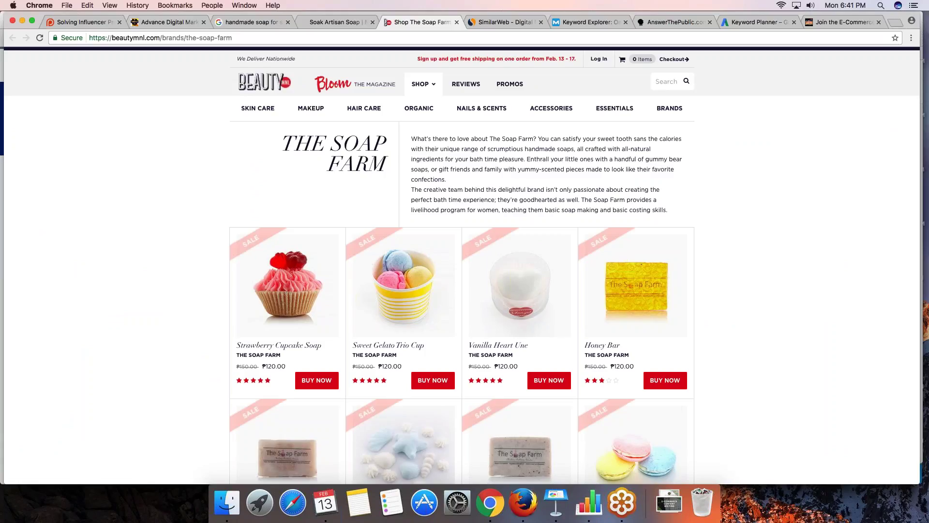
scroll(462, 290, "down", 3)
scroll(462, 290, "up", 3)
scroll(462, 266, "down", 1)
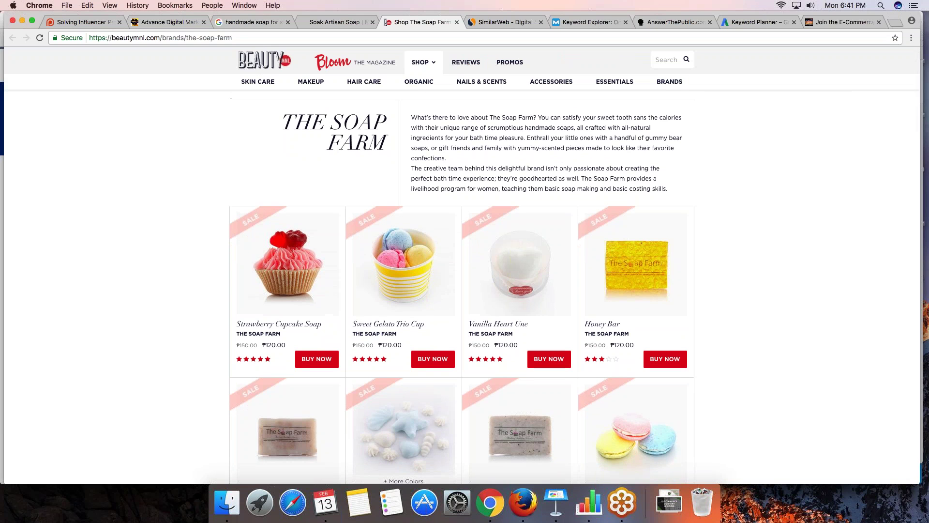
scroll(462, 290, "down", 2)
scroll(462, 290, "up", 3)
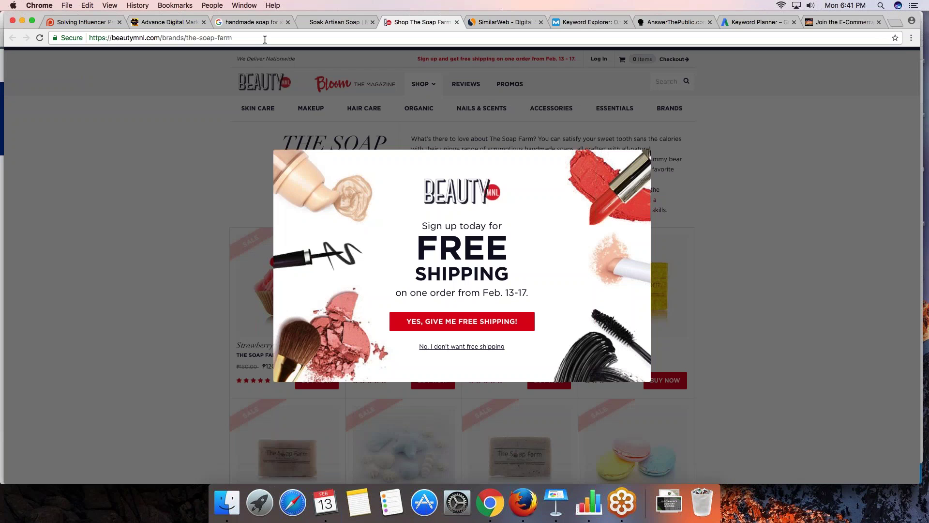
Search Google for "the soap farm philippines" and open the home page of the brand's arté blog from the results.
left_click(265, 39)
type("t")
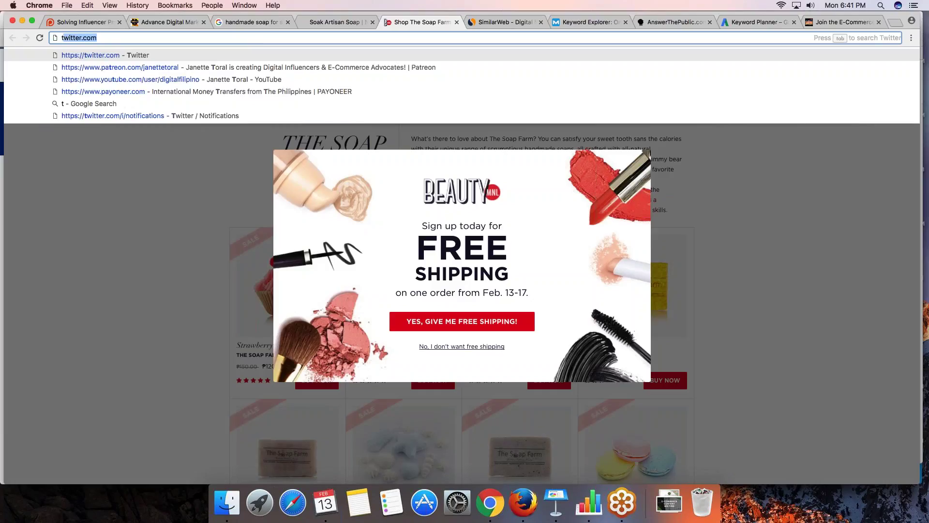
type("he soap farm")
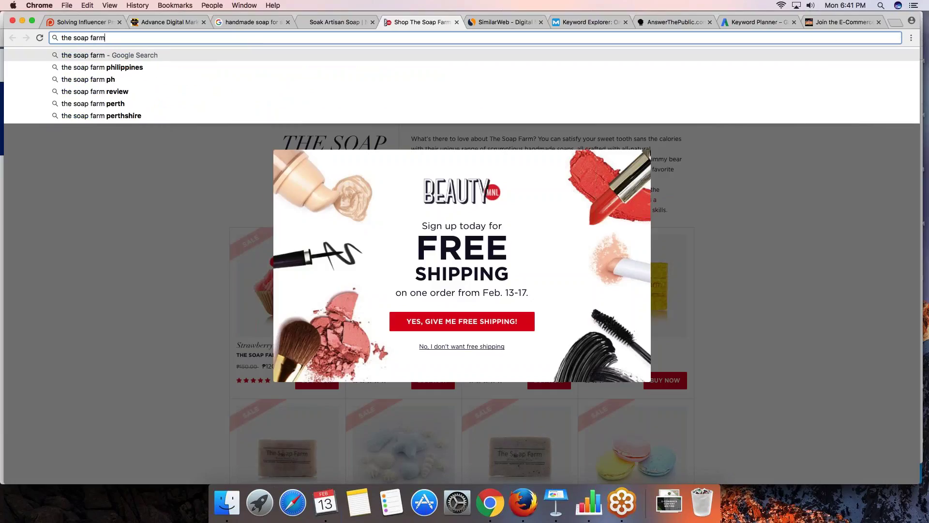
left_click(180, 67)
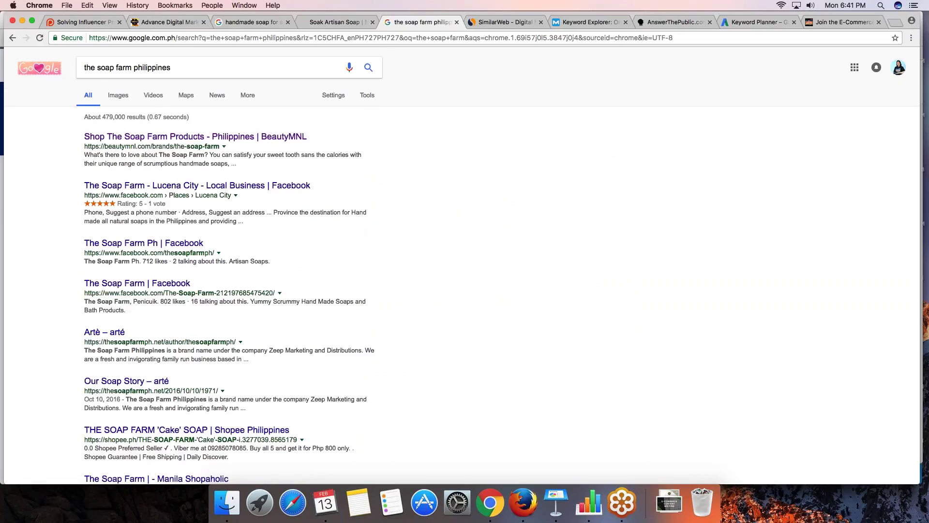
scroll(461, 266, "down", 2)
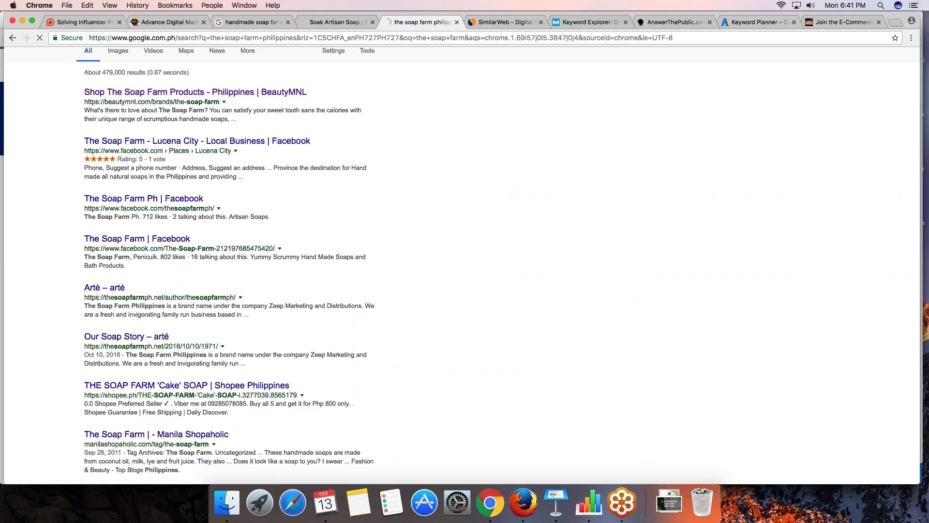
left_click(122, 288)
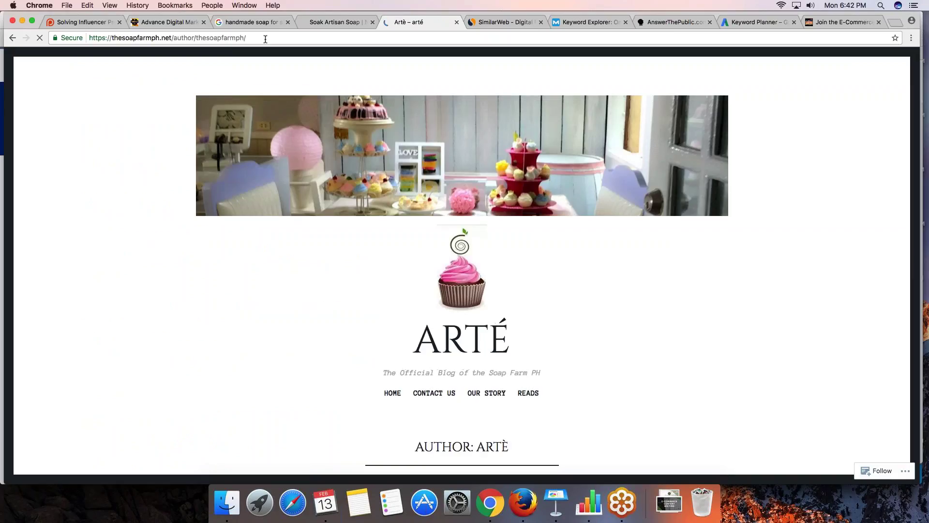
left_click(393, 392)
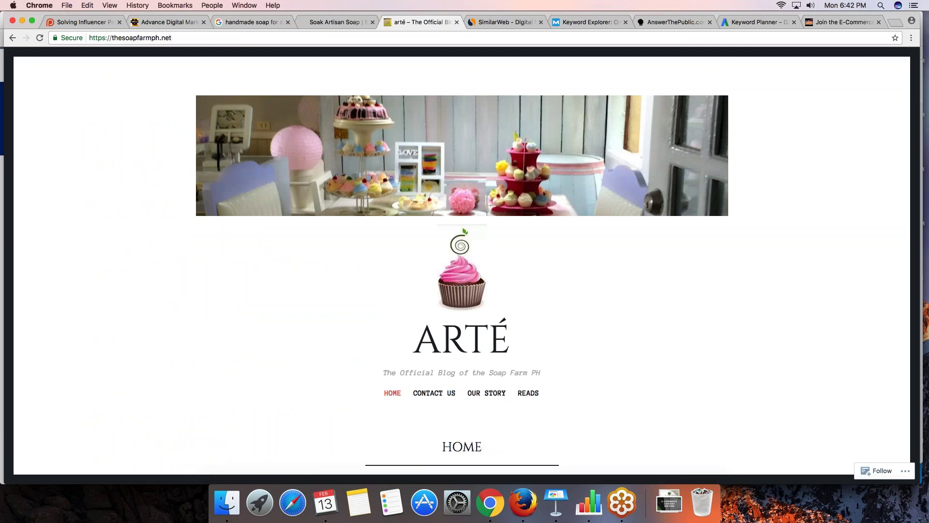
Browse the product photo gallery on the arté home page, briefly opening and closing the doughnut soap photo.
scroll(462, 266, "down", 15)
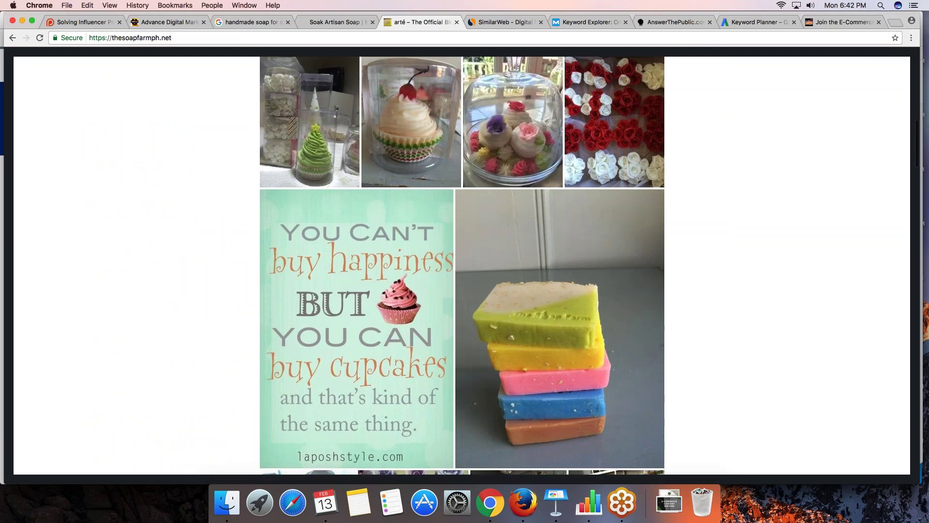
scroll(462, 266, "down", 20)
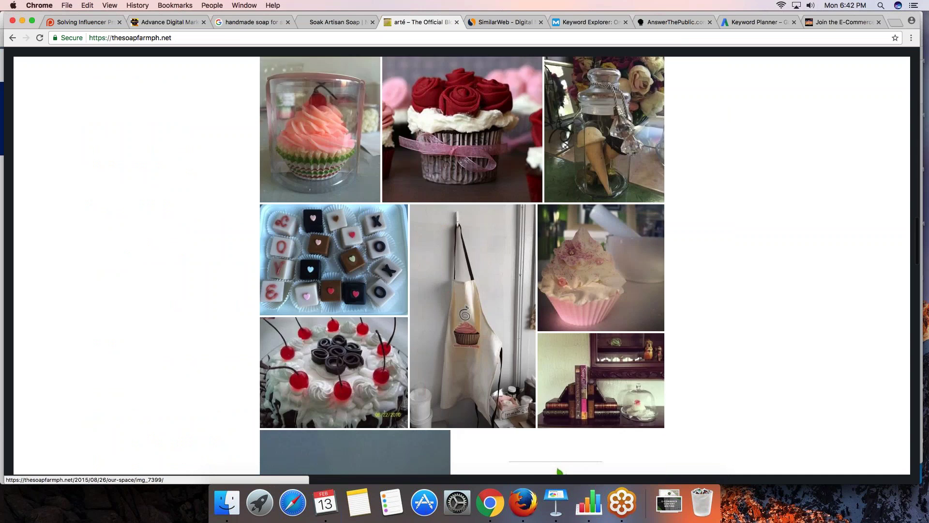
scroll(462, 266, "up", 20)
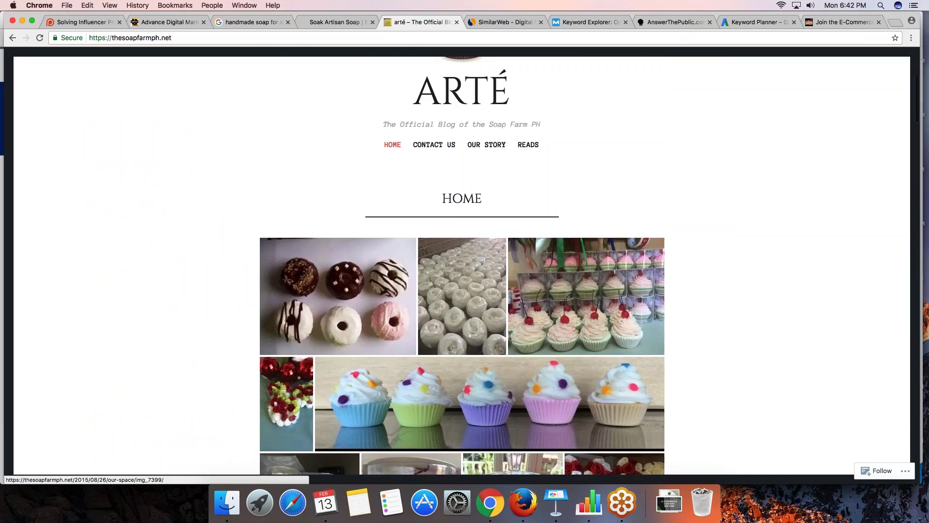
scroll(462, 266, "down", 5)
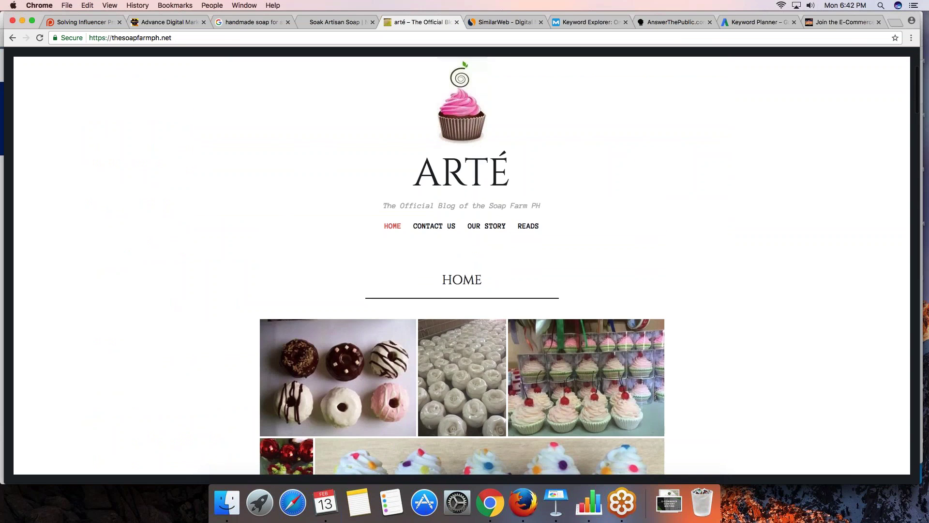
left_click(346, 366)
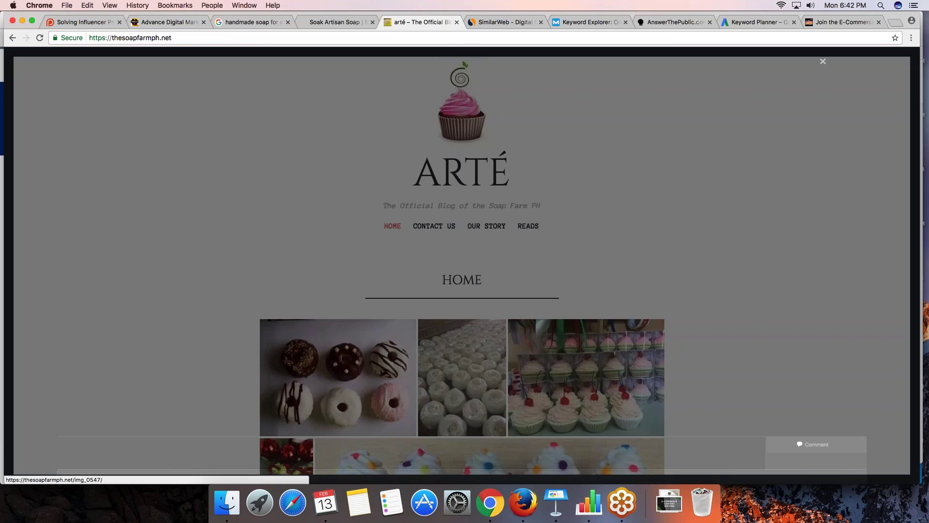
key("Escape")
scroll(462, 266, "down", 5)
scroll(462, 266, "down", 2)
scroll(396, 356, "down", 7)
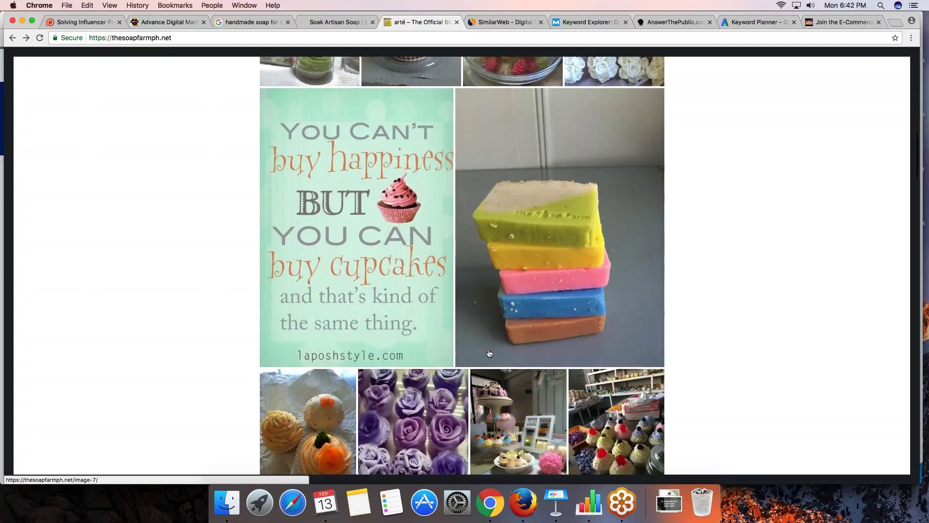
View the photo of the stacked coloured soap bars enlarged and close it.
left_click(541, 262)
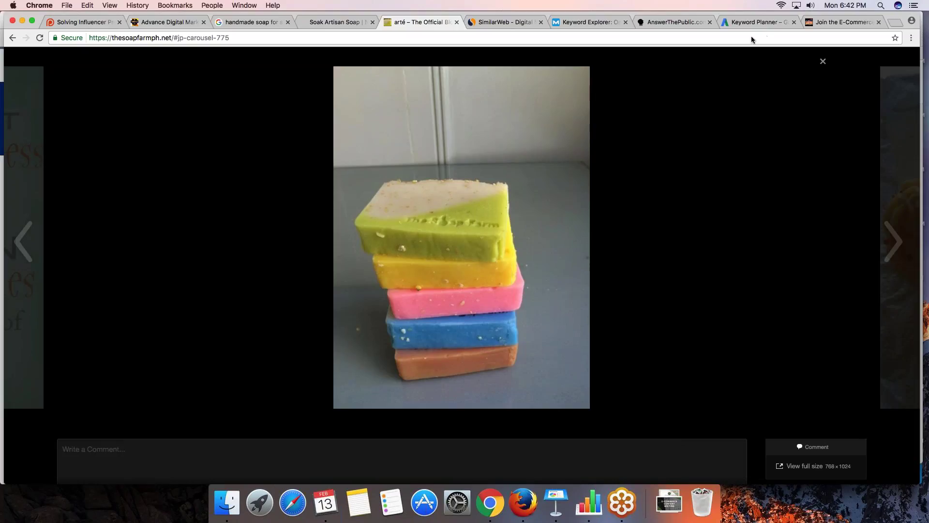
scroll(569, 270, "down", 5)
scroll(569, 270, "up", 5)
left_click(823, 61)
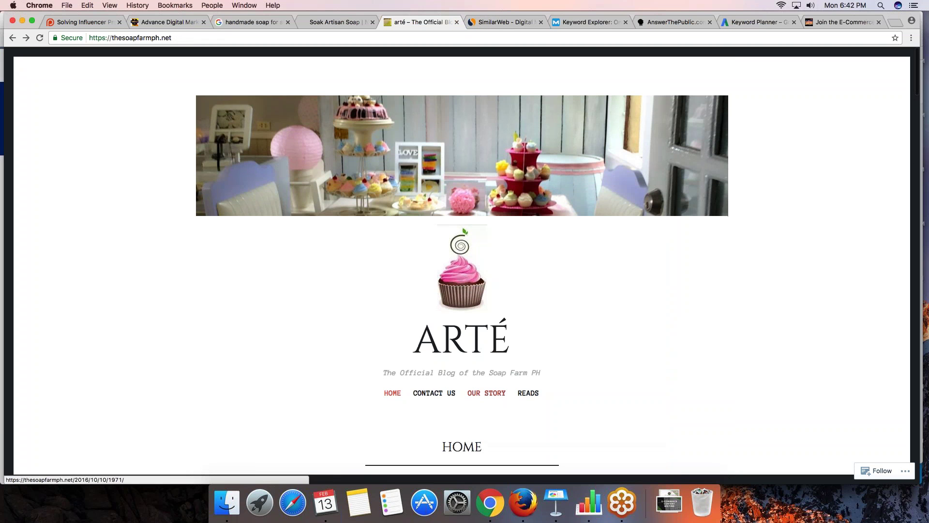
Look through the rest of the arté gallery, close its tab and return to the handmade soap search results.
scroll(393, 393, "down", 3)
scroll(392, 392, "down", 15)
scroll(392, 393, "down", 20)
scroll(392, 392, "up", 20)
left_click(457, 22)
left_click(254, 22)
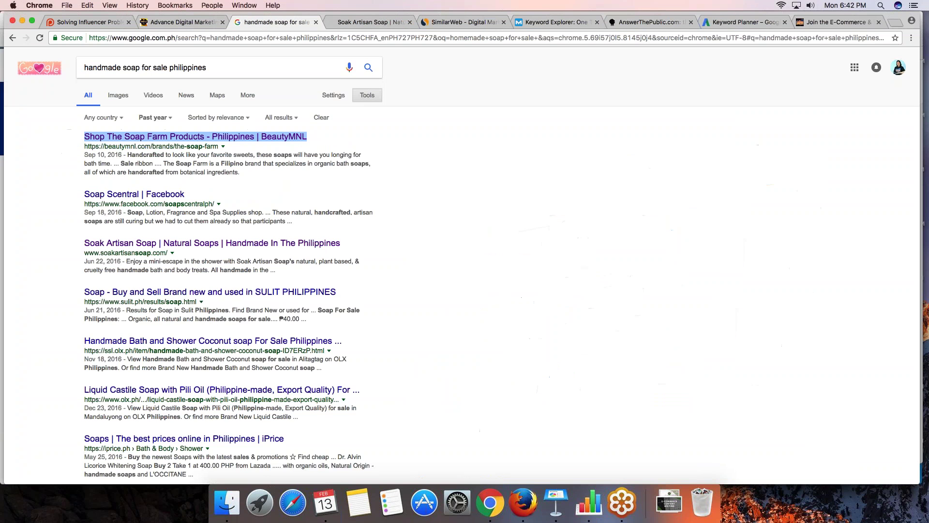
Look through the rest of the first results page and all listings on the second page.
scroll(461, 264, "down", 3)
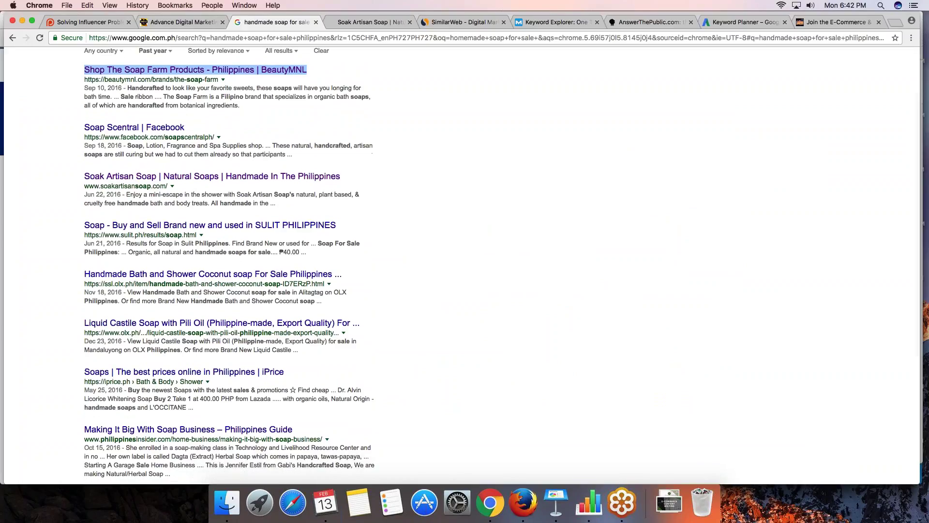
scroll(308, 116, "down", 9)
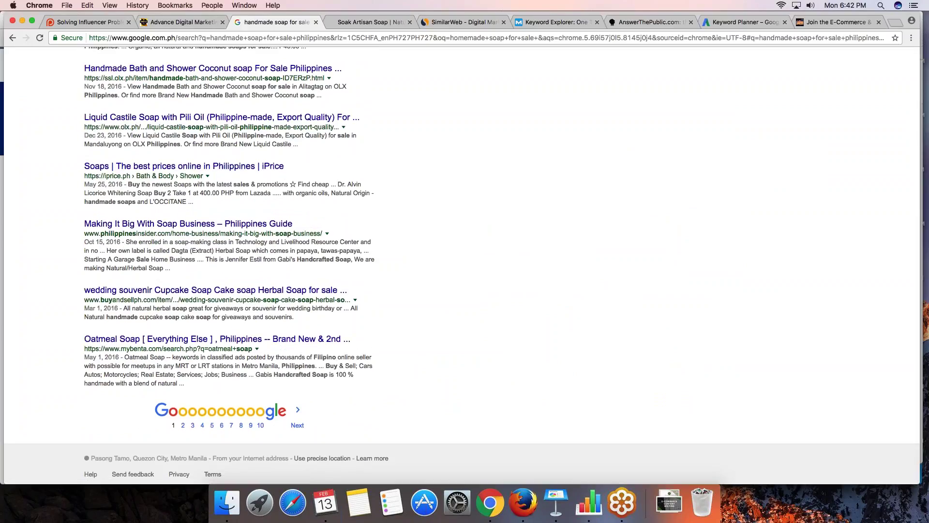
left_click(299, 424)
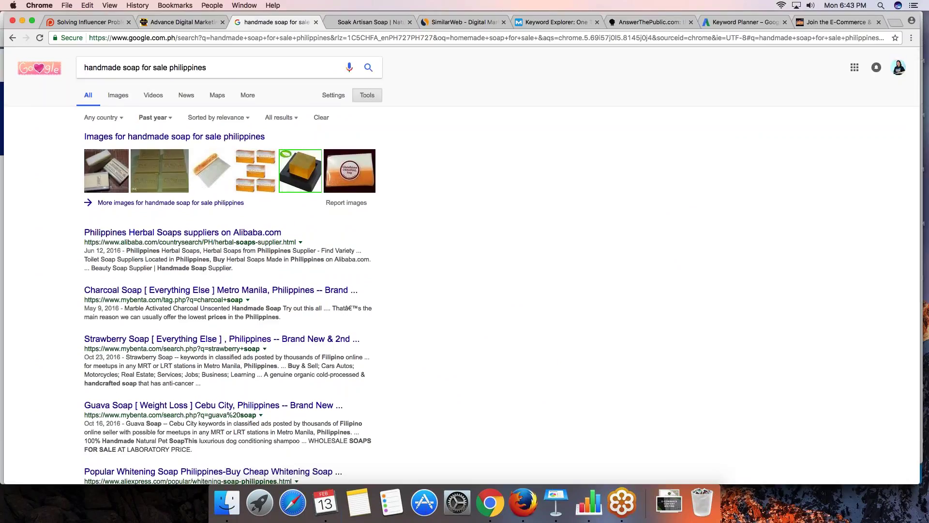
scroll(465, 266, "down", 4)
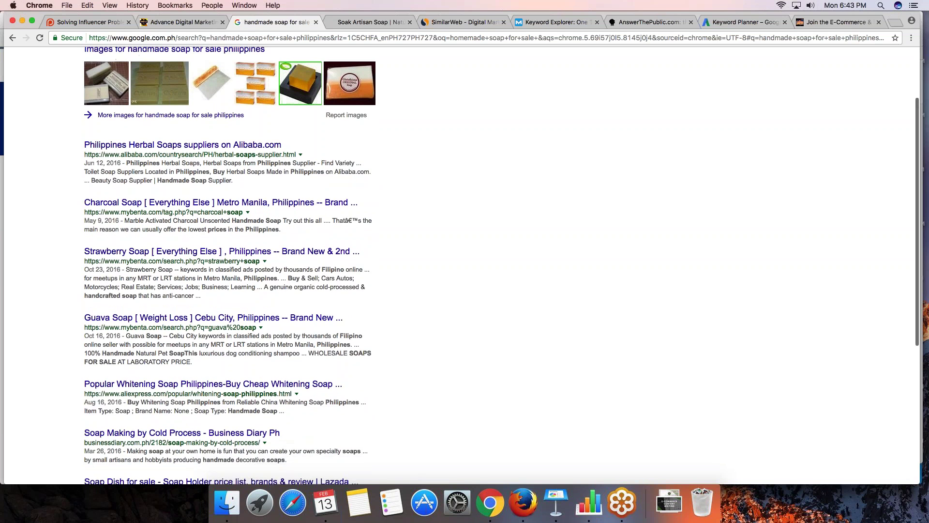
scroll(464, 266, "down", 3)
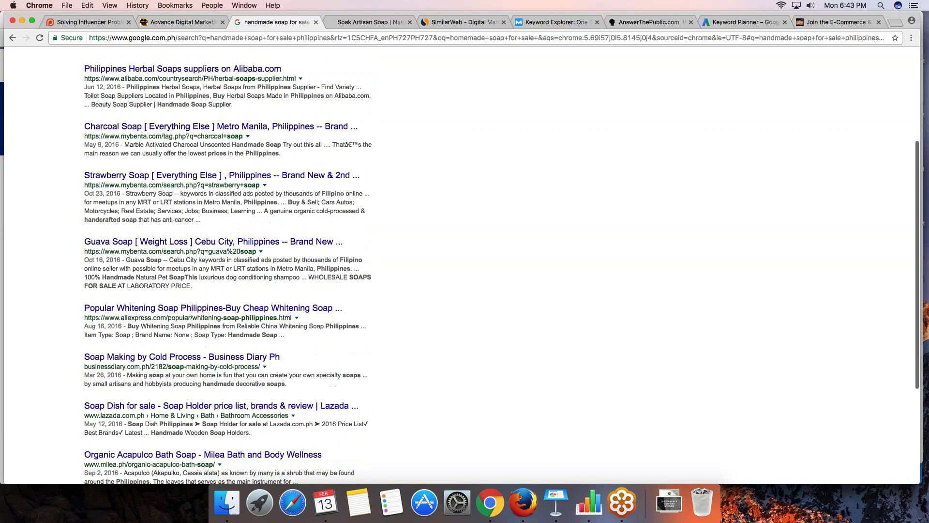
scroll(203, 376, "down", 5)
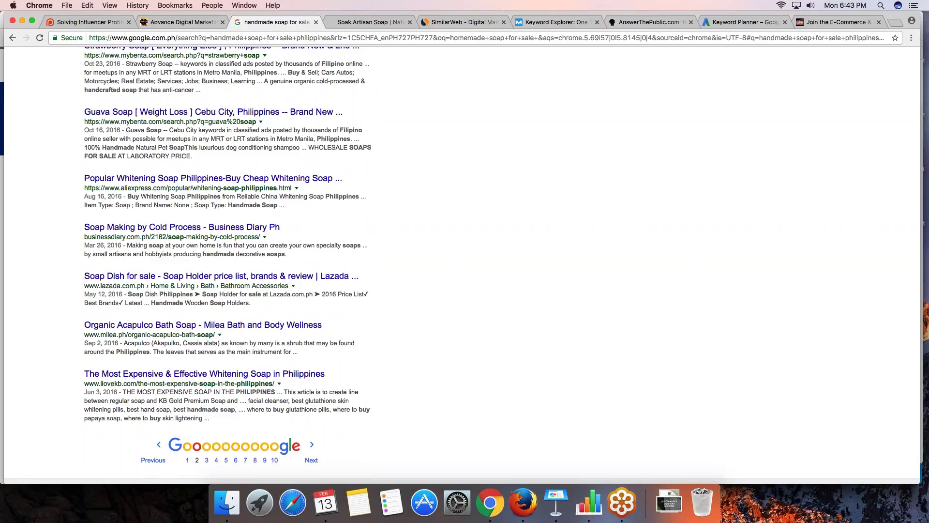
scroll(311, 411, "down", 2)
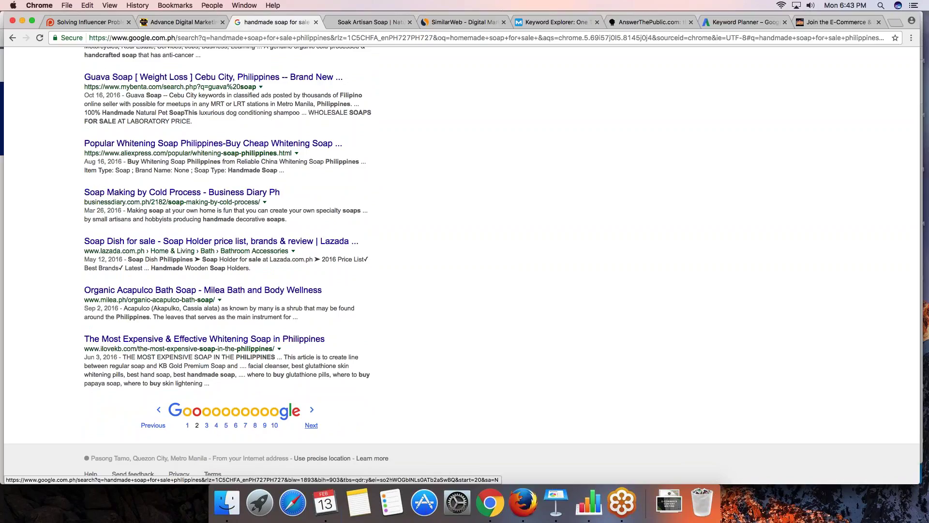
Open the Milea Organic Acapulco Bath Soap result in a new tab and look through the third results page.
right_click(193, 289)
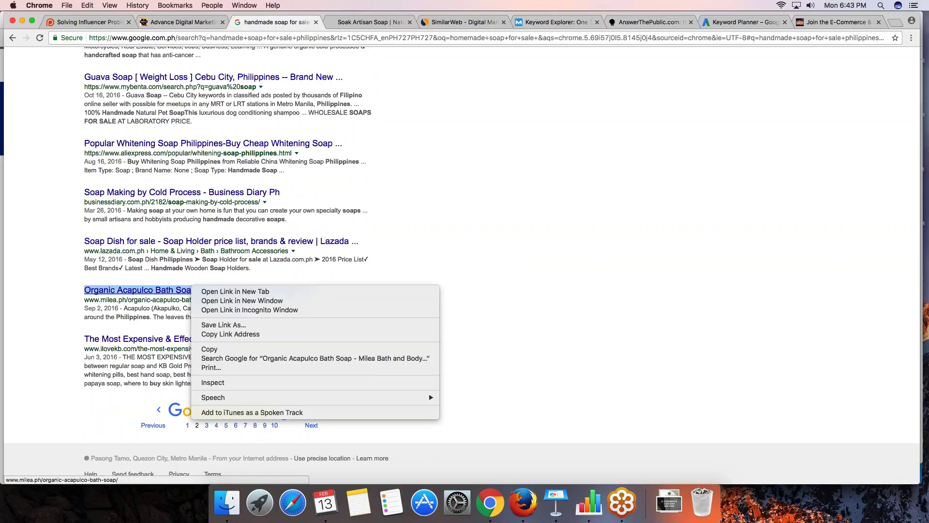
left_click(227, 291)
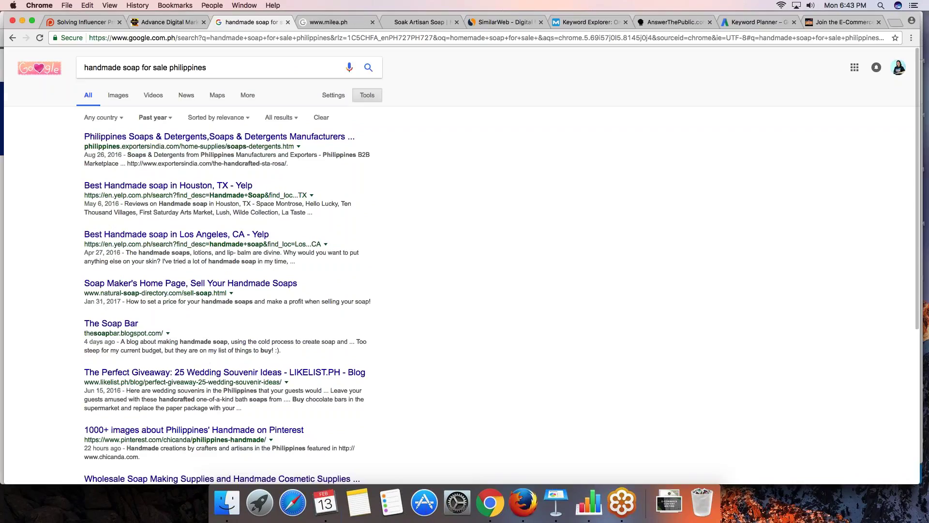
scroll(223, 422, "down", 3)
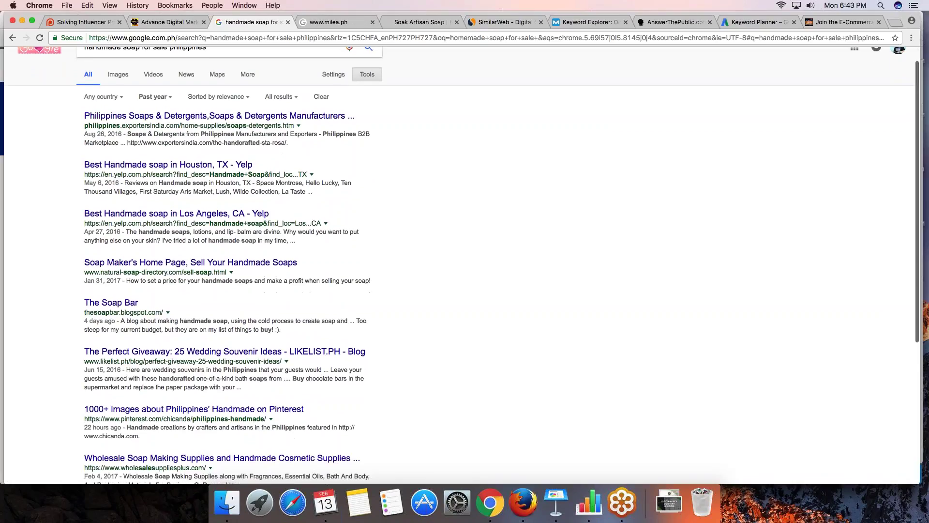
scroll(223, 422, "down", 6)
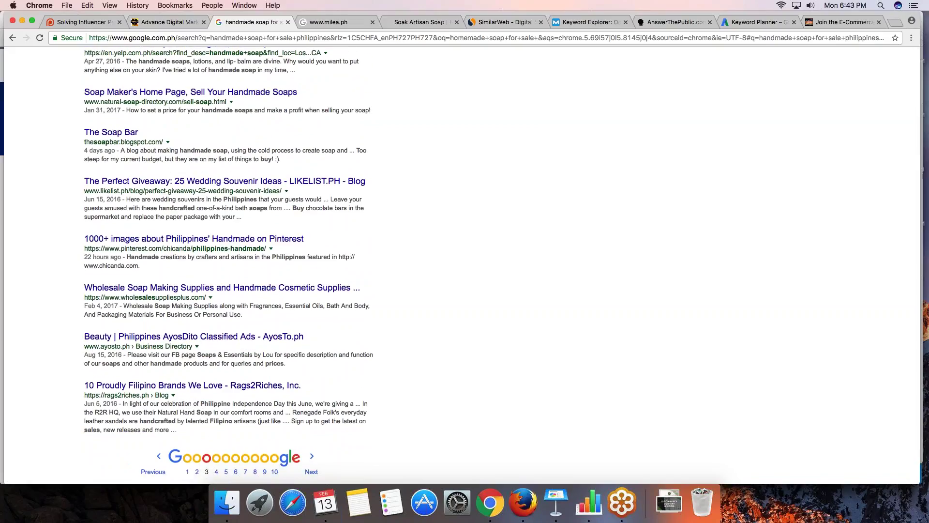
scroll(464, 266, "up", 8)
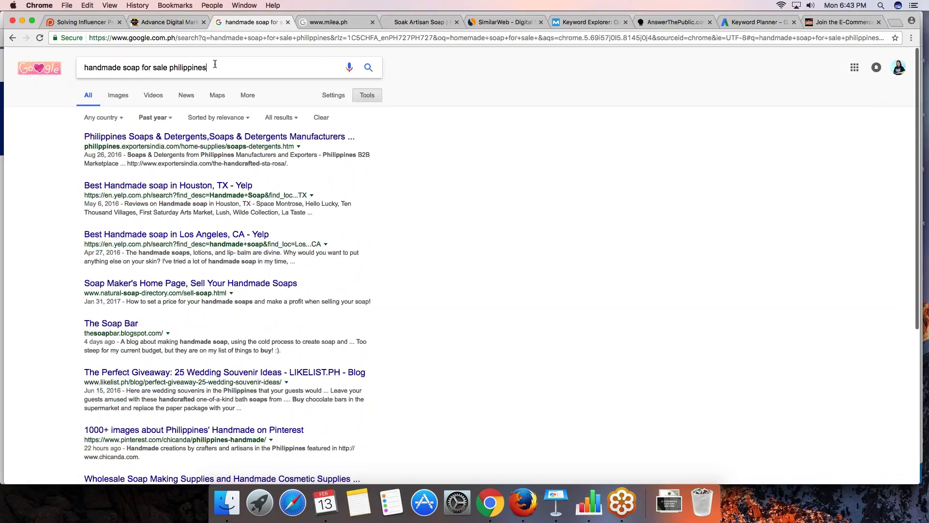
Search Google for "the soap bar philippines".
left_click_drag(214, 68, 116, 53)
type("the soea")
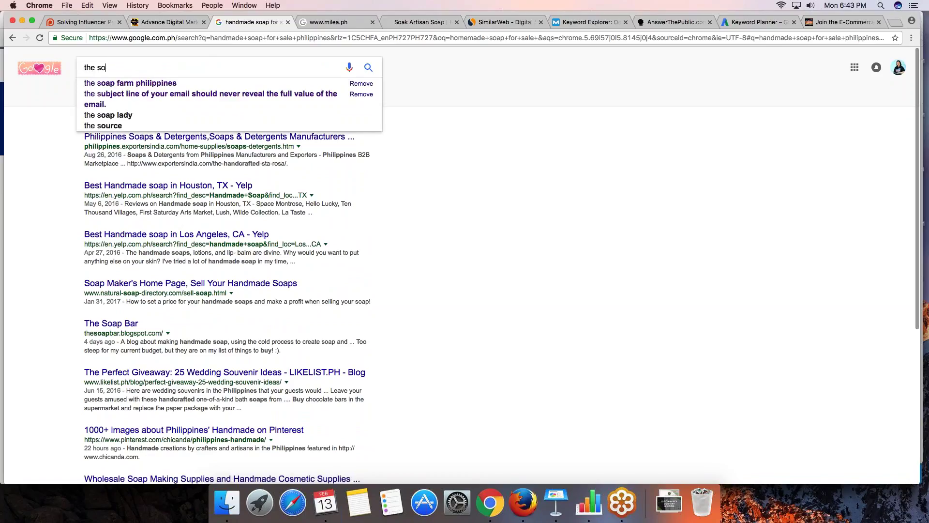
key("BackSpace")
key("BackSpace")
type("ap b")
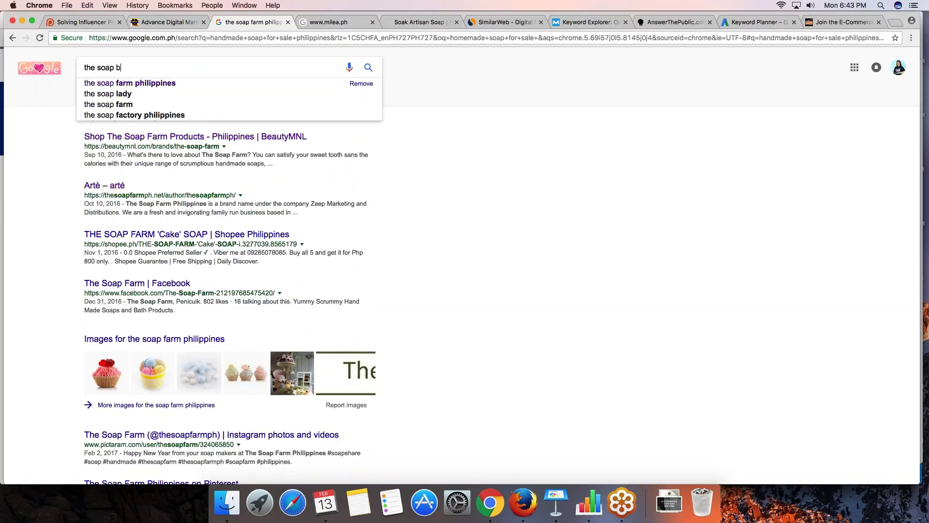
type("ar philippines")
key("Return")
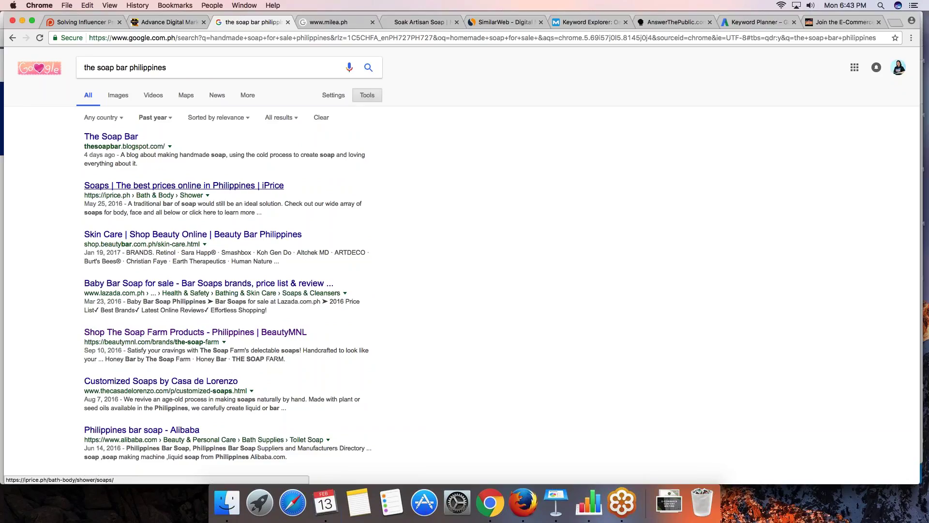
Look through the soap bar search results, check the Milea Acapulco soap product page and close its tab.
scroll(184, 185, "down", 5)
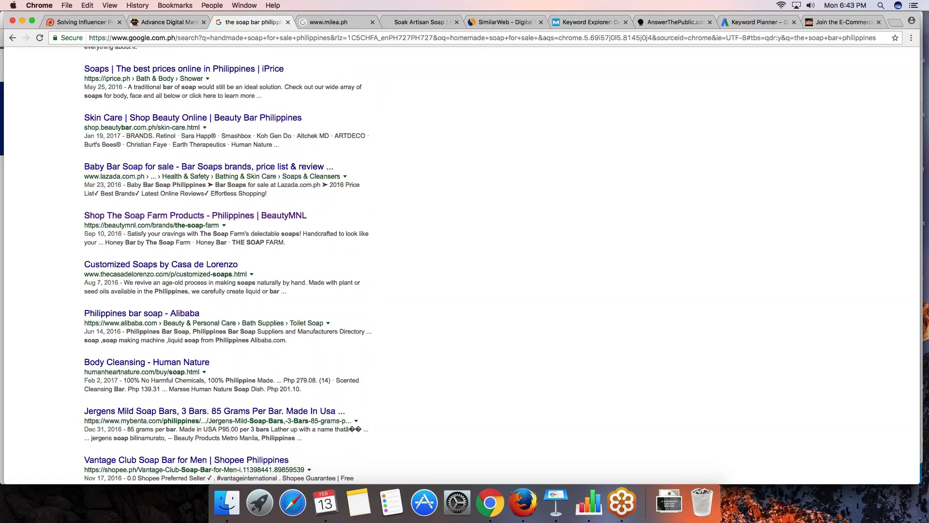
scroll(501, 272, "down", 3)
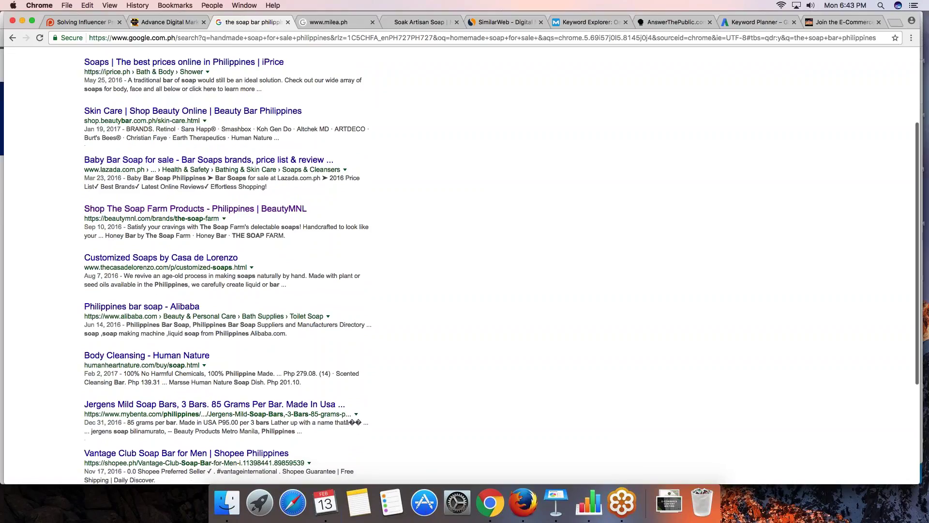
scroll(501, 267, "down", 5)
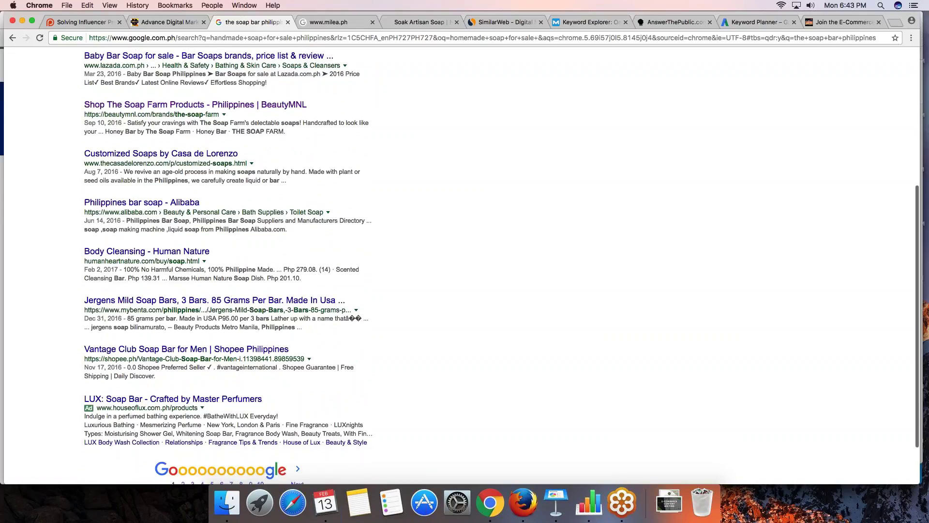
left_click(369, 23)
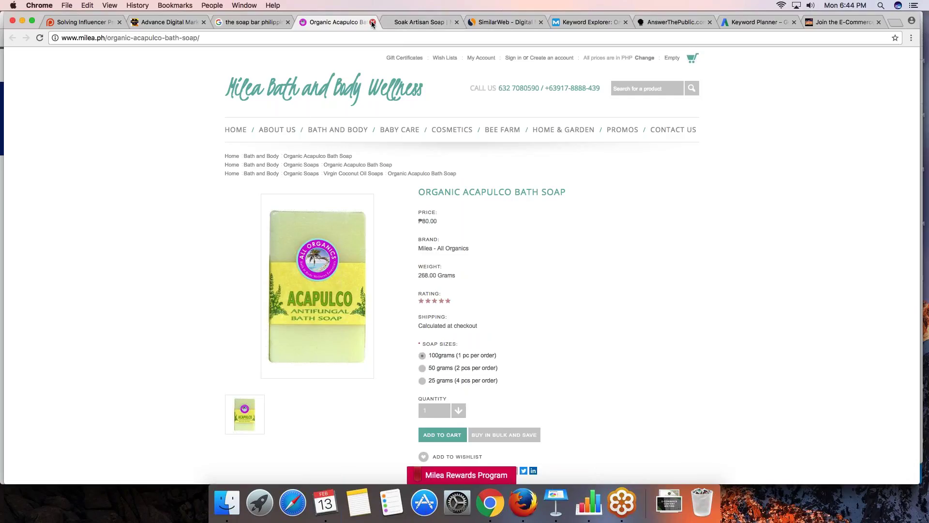
left_click(372, 22)
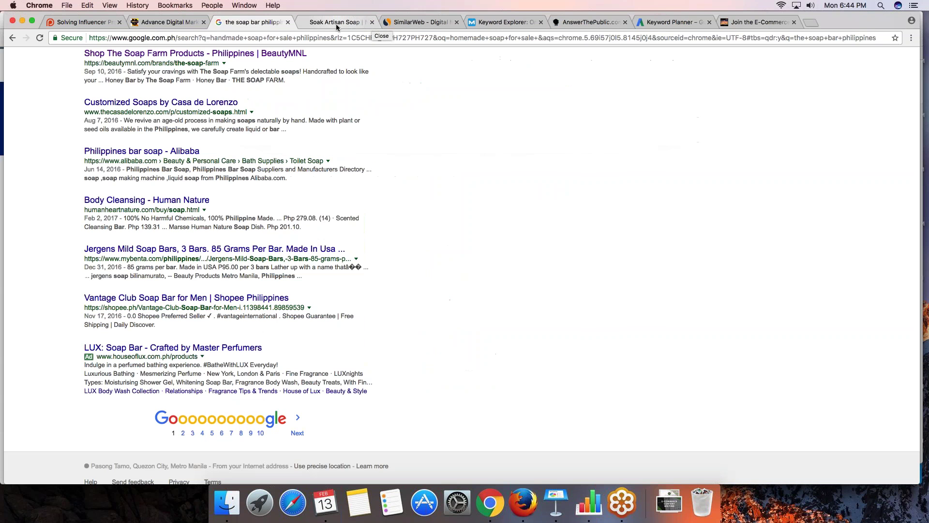
Browse the Soak Artisan Soap home page, including its Valentines banner and product categories.
left_click(336, 24)
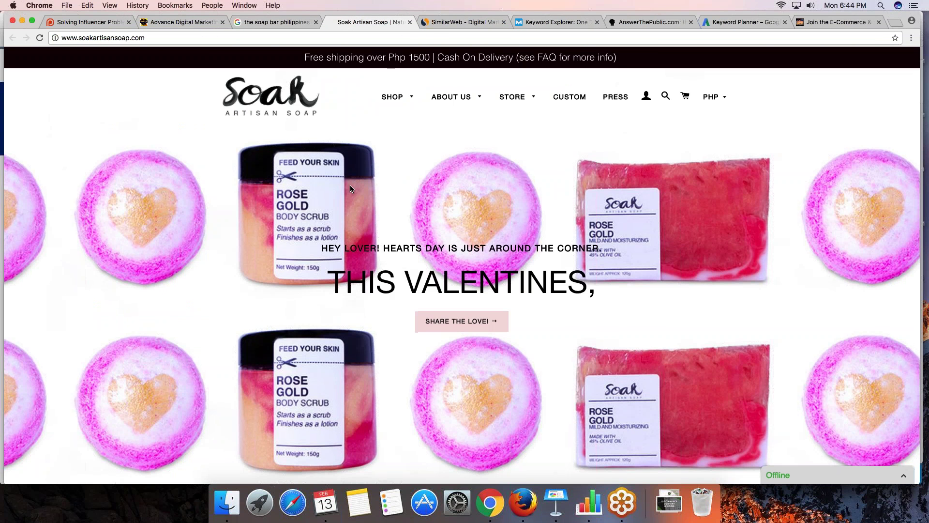
scroll(350, 185, "down", 3)
scroll(350, 185, "down", 3)
scroll(349, 184, "up", 10)
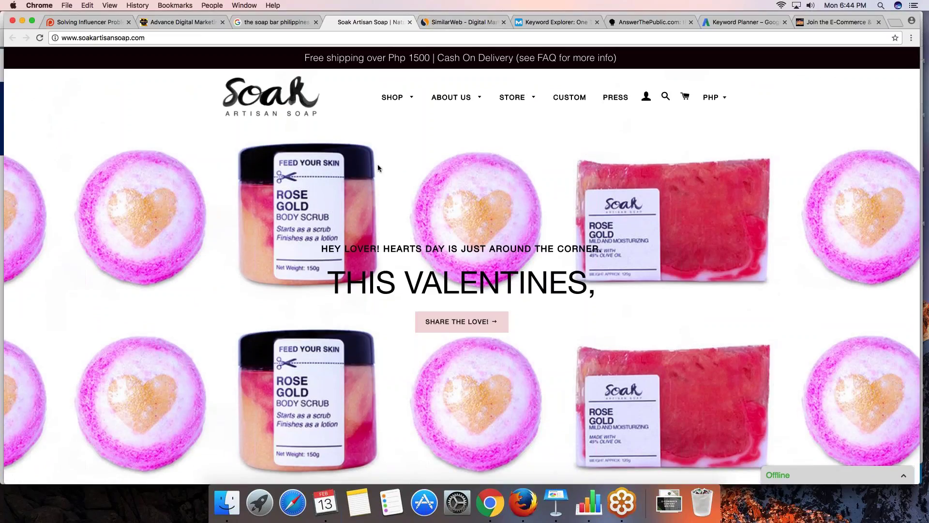
scroll(378, 167, "down", 1)
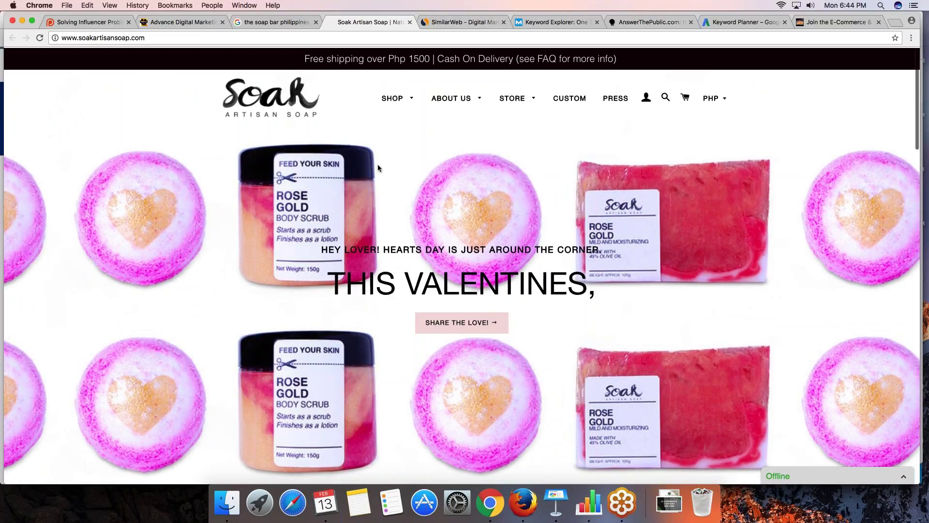
scroll(377, 167, "down", 10)
scroll(378, 167, "down", 8)
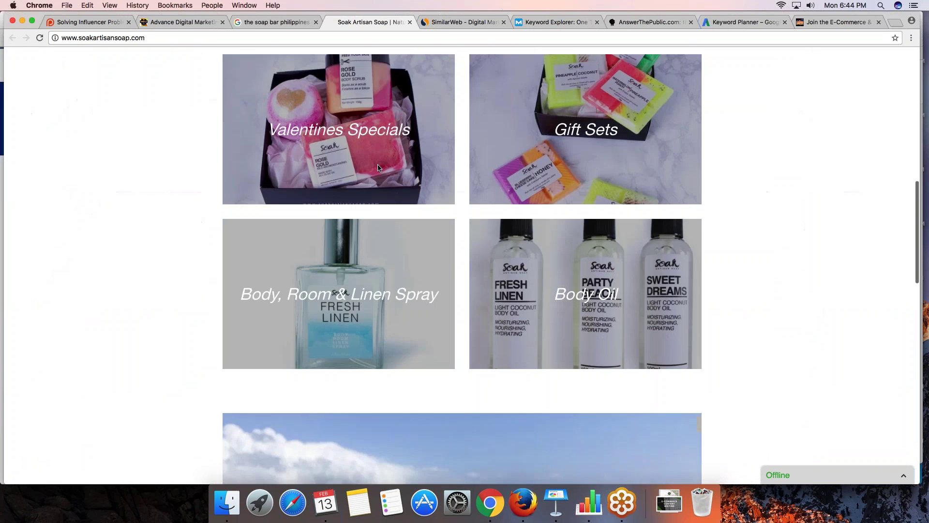
scroll(378, 168, "up", 5)
scroll(378, 167, "up", 8)
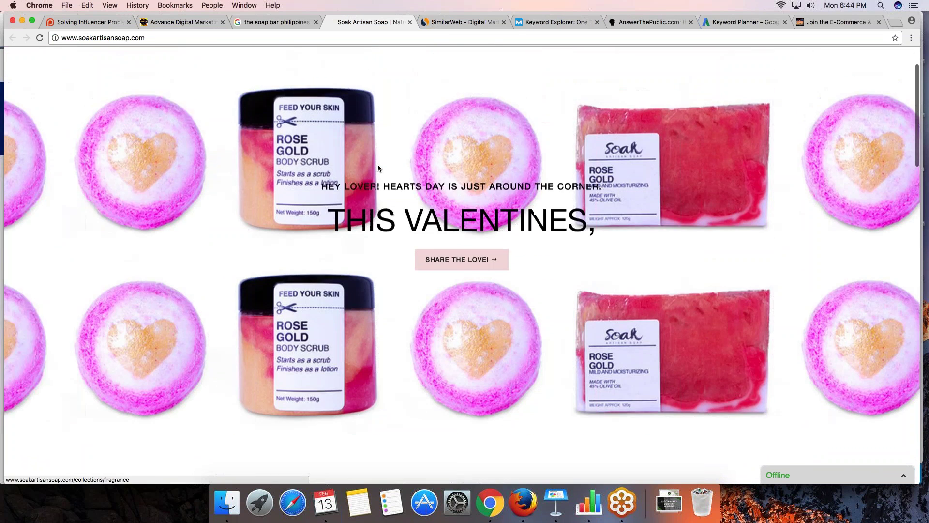
Copy the Soak Artisan Soap site address and look it up in SimilarWeb.
left_click(260, 38)
key("super+c")
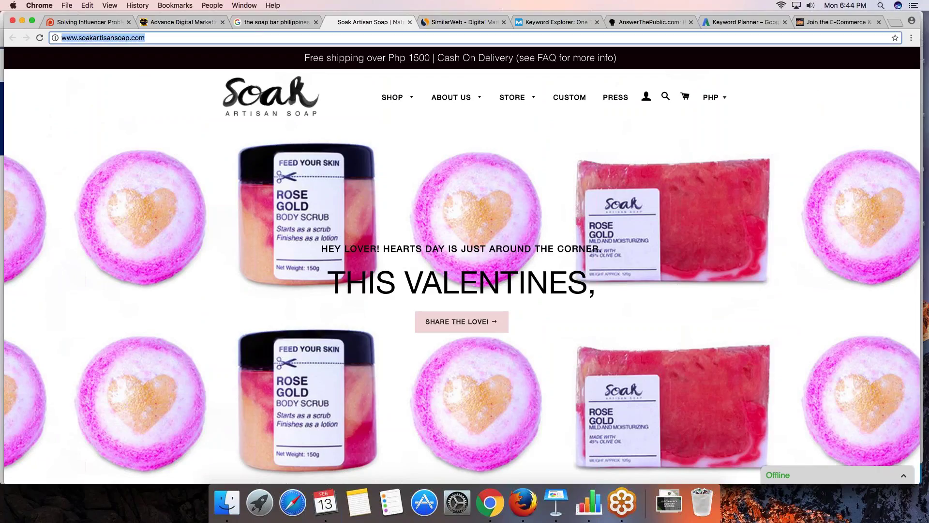
left_click(458, 23)
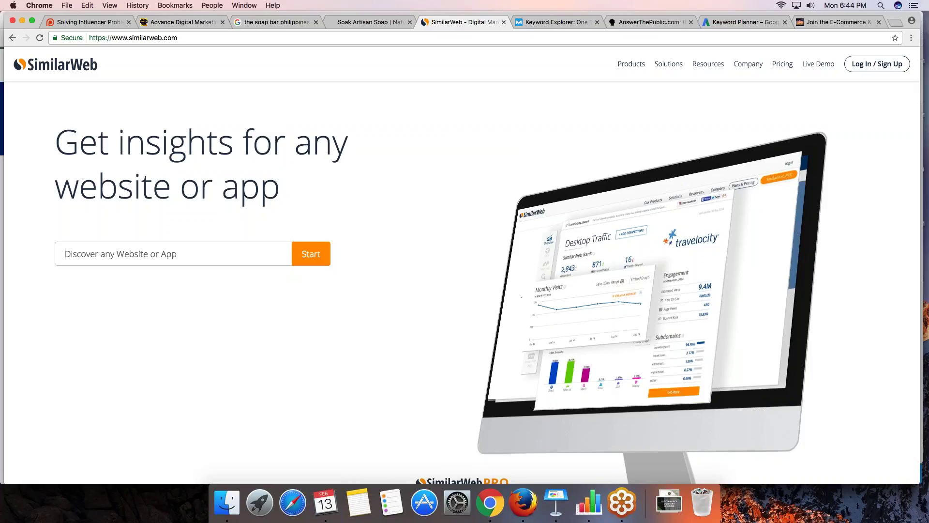
key("super+v")
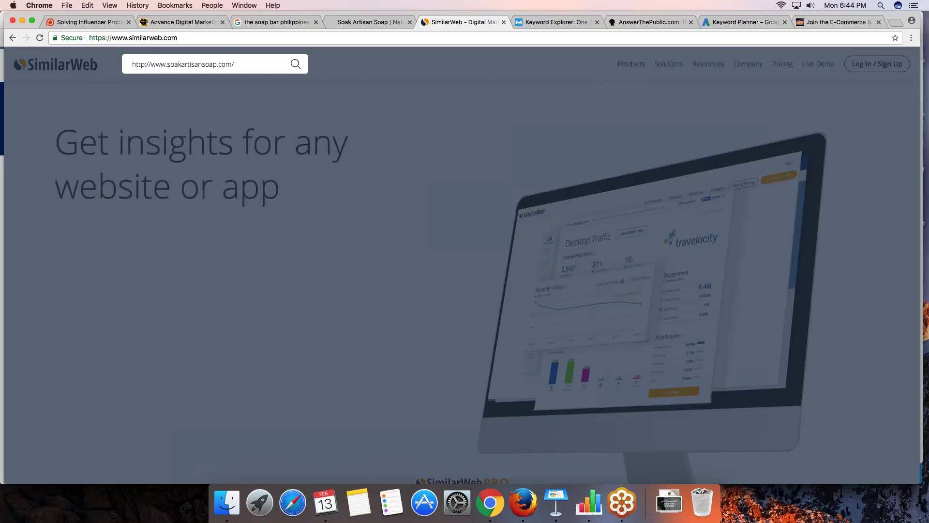
key("Return")
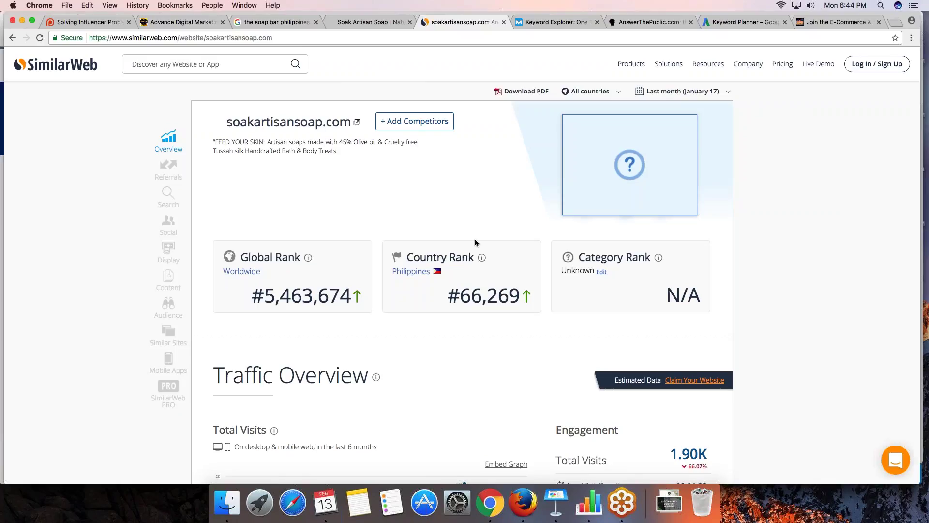
Examine the total visits, engagement, traffic by countries and traffic sources for soakartisansoap.com.
scroll(476, 242, "down", 3)
scroll(476, 242, "down", 1)
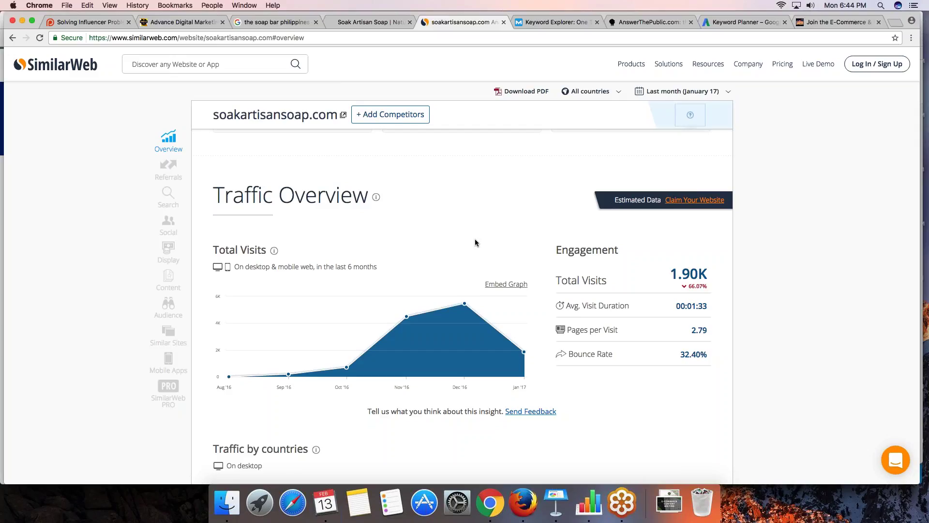
scroll(474, 242, "down", 4)
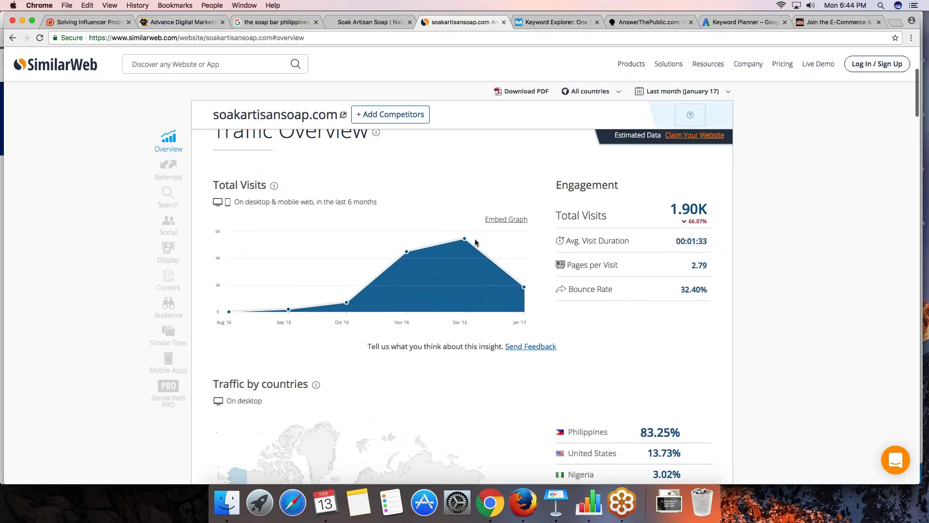
scroll(475, 243, "down", 4)
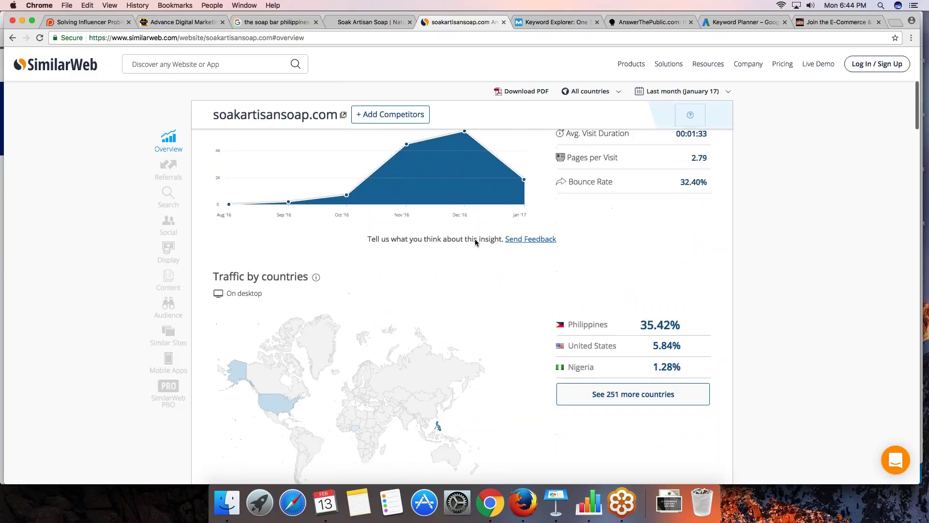
scroll(475, 242, "up", 4)
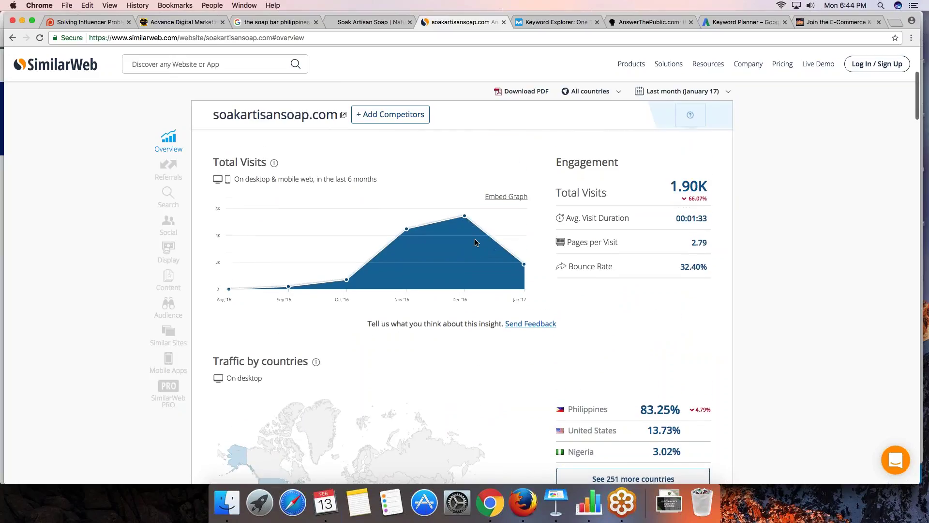
scroll(476, 242, "up", 2)
scroll(475, 242, "down", 20)
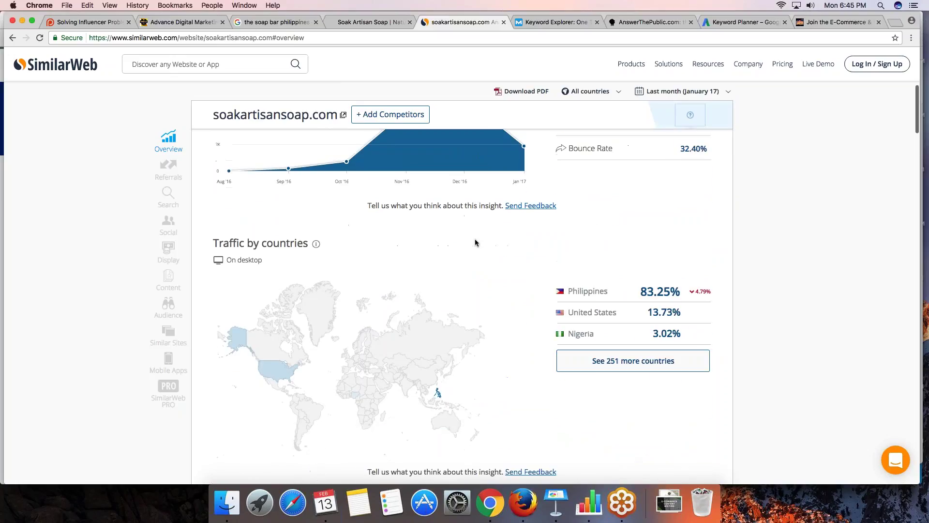
scroll(475, 242, "down", 1)
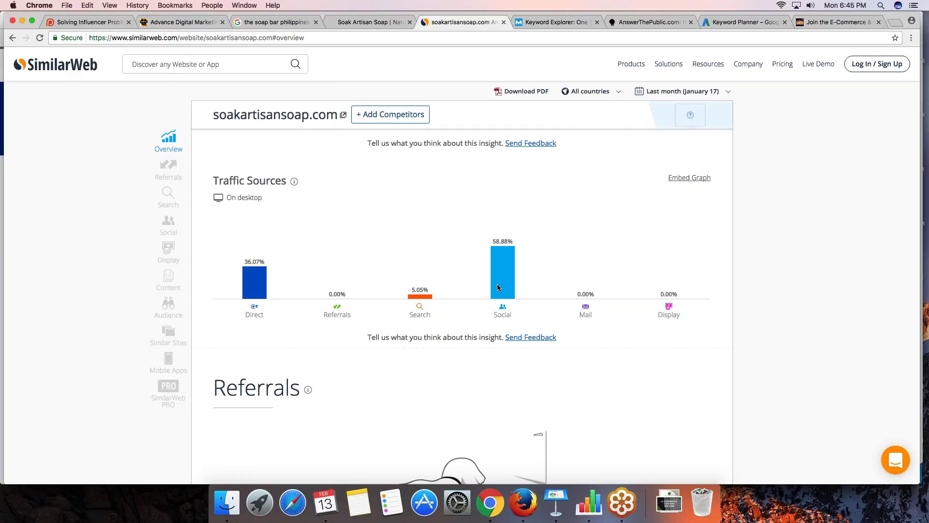
Review the referrals, search, social, display advertising, website content, audience interests and similar sites sections of the soakartisansoap.com report.
scroll(497, 283, "down", 6)
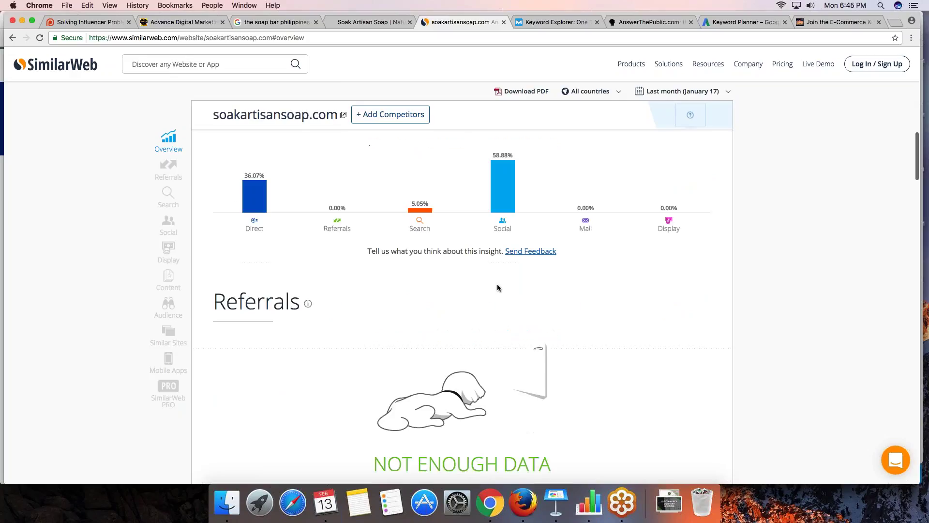
scroll(497, 287, "down", 12)
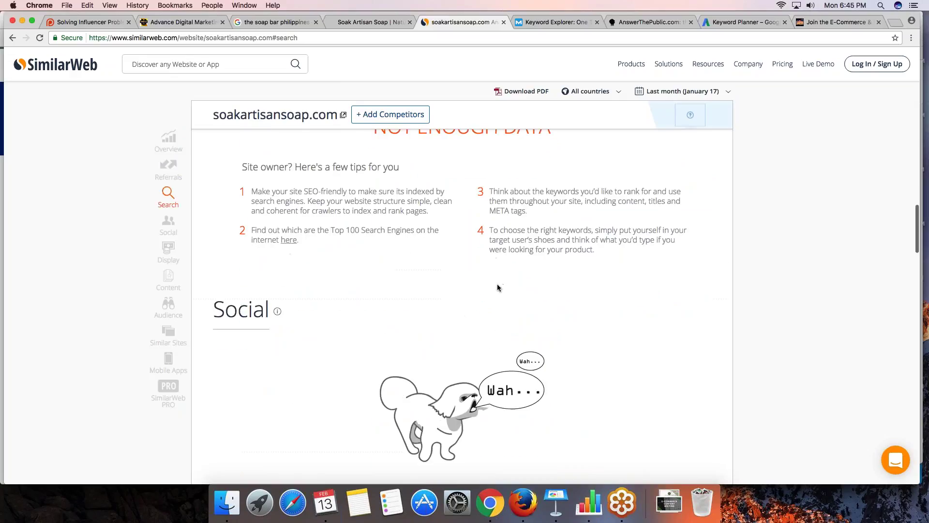
scroll(498, 287, "down", 9)
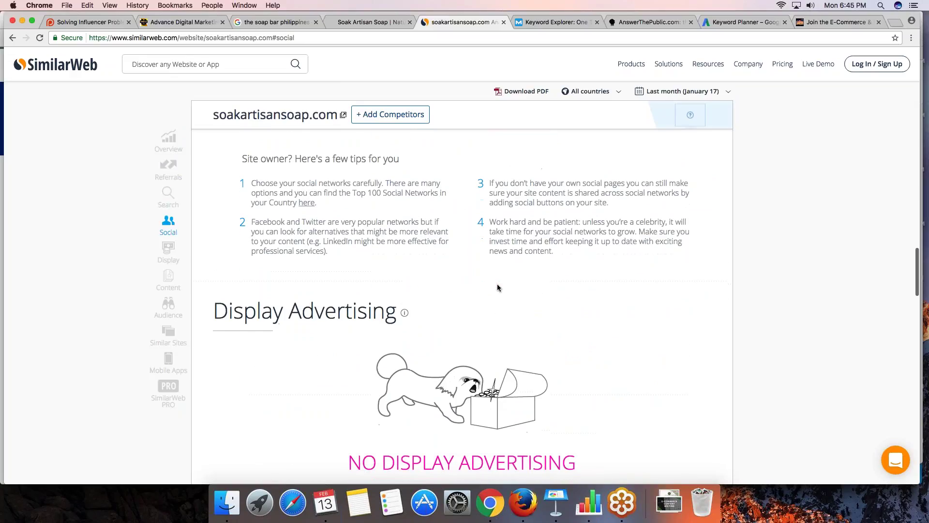
scroll(498, 287, "down", 2)
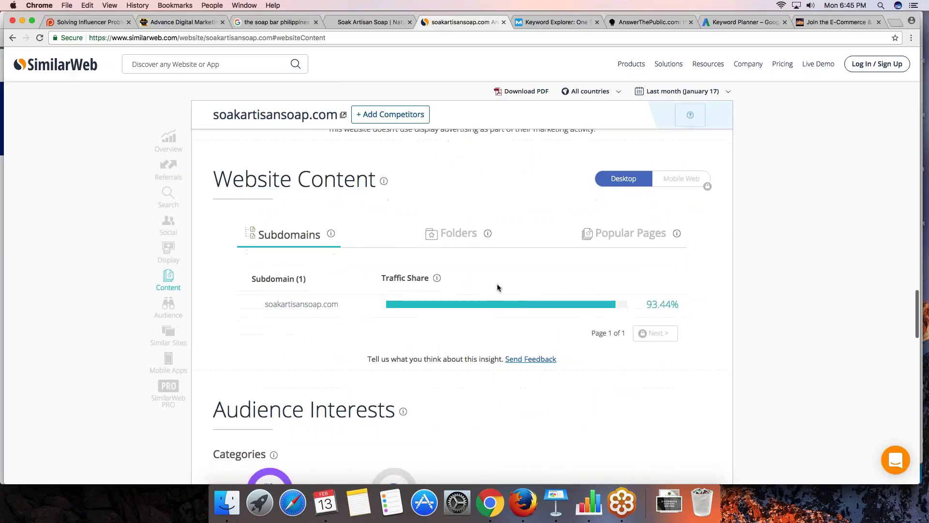
scroll(498, 287, "down", 9)
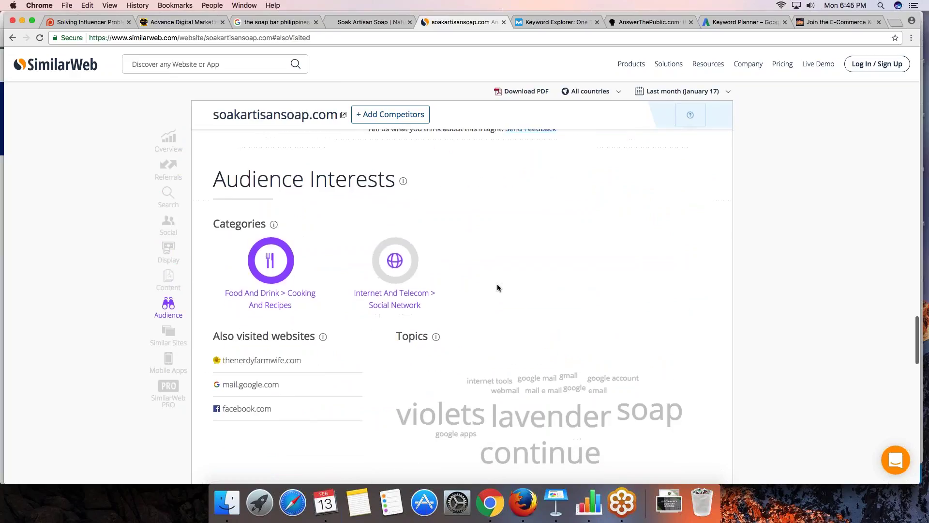
scroll(497, 284, "down", 7)
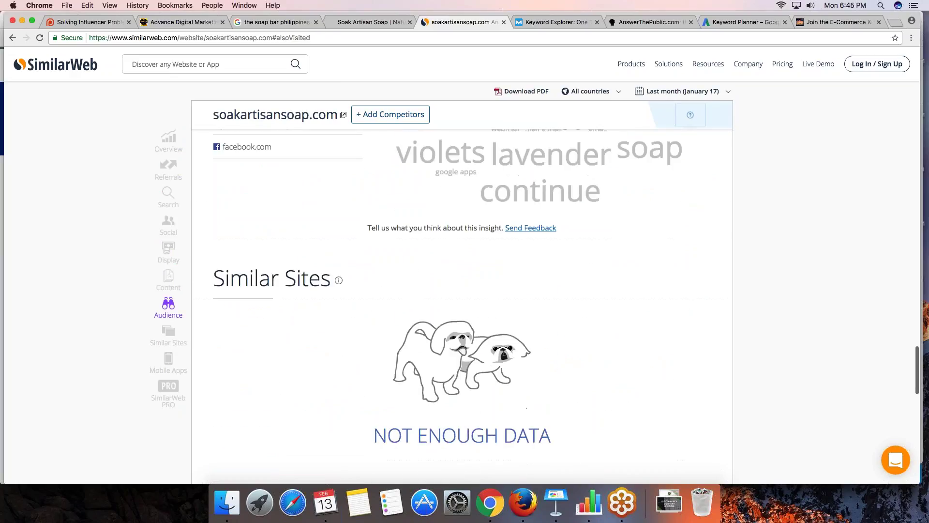
scroll(497, 283, "down", 1)
scroll(497, 284, "up", 15)
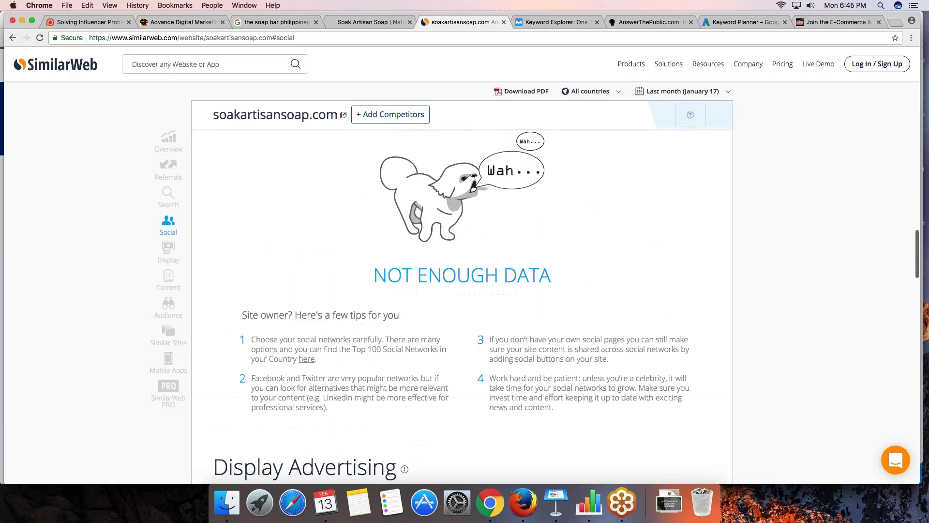
Switch to Moz Keyword Explorer and look up the phrase "homemade soap for sale".
left_click(556, 21)
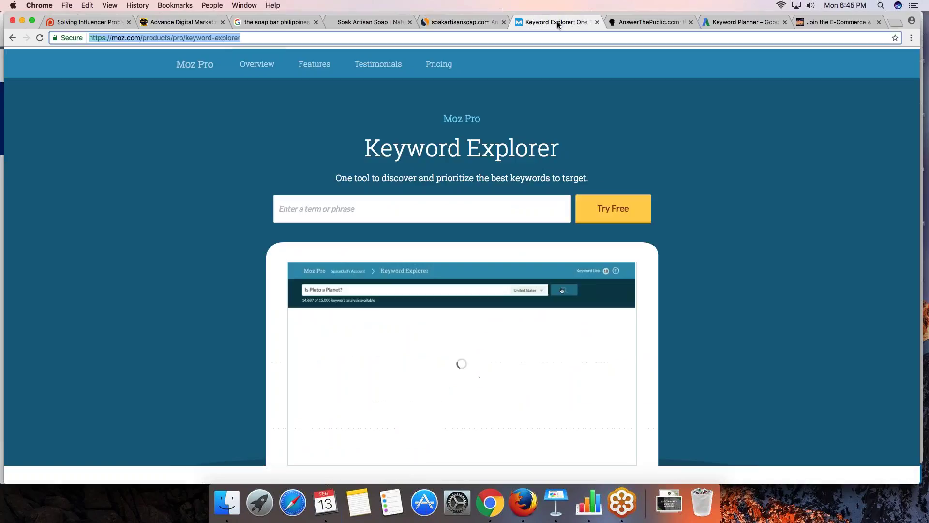
left_click(400, 207)
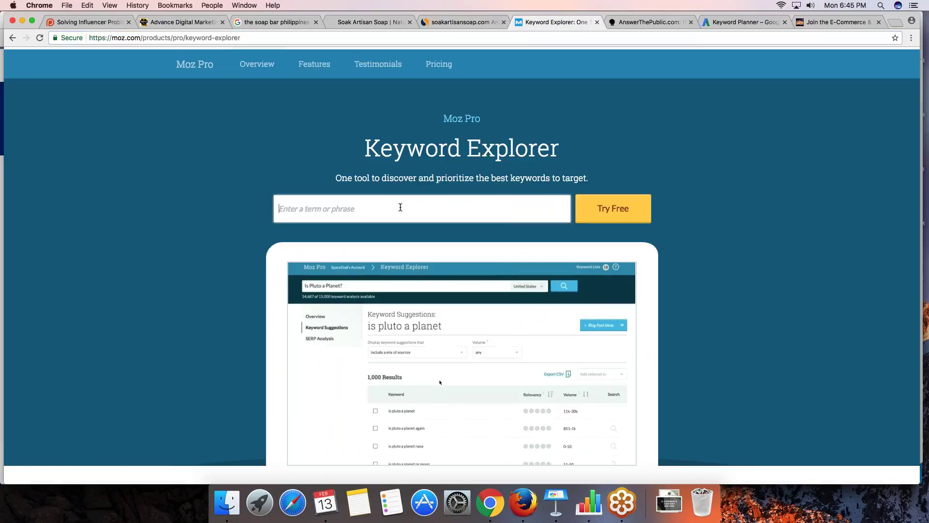
type("home")
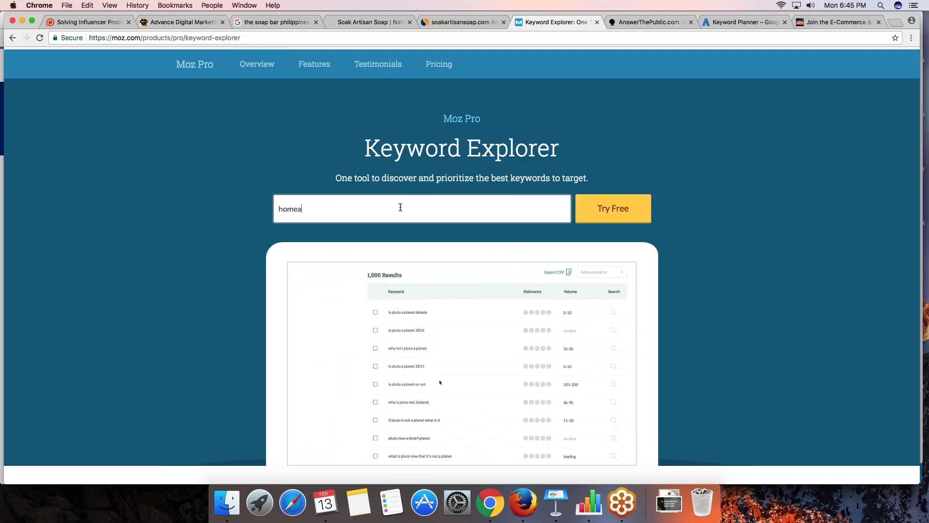
type("made soap for sale")
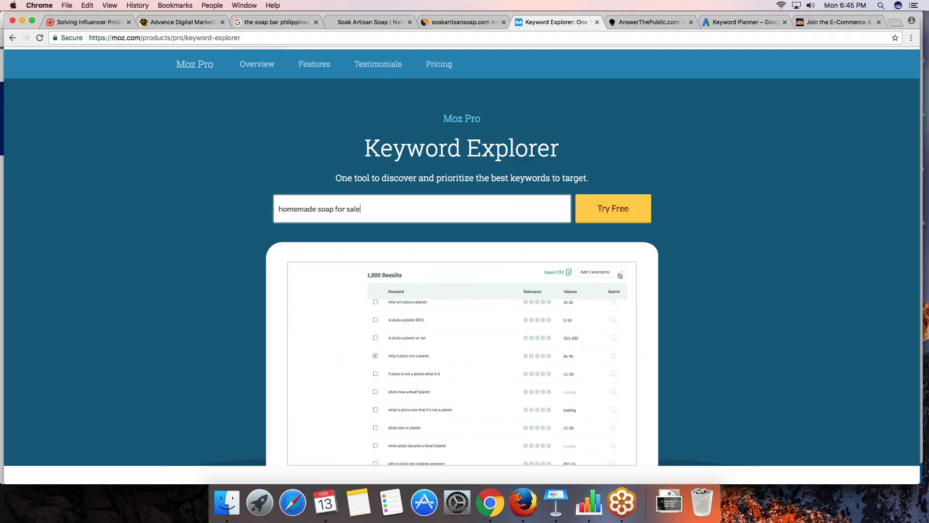
left_click(611, 222)
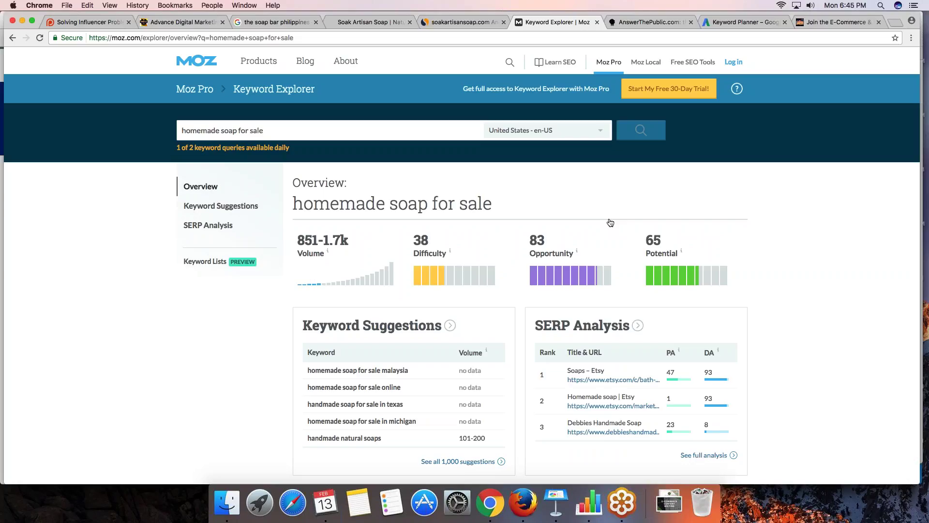
Change the keyword query's locale to Philippines - tl-PH.
left_click(512, 132)
scroll(538, 214, "down", 4)
scroll(538, 214, "down", 10)
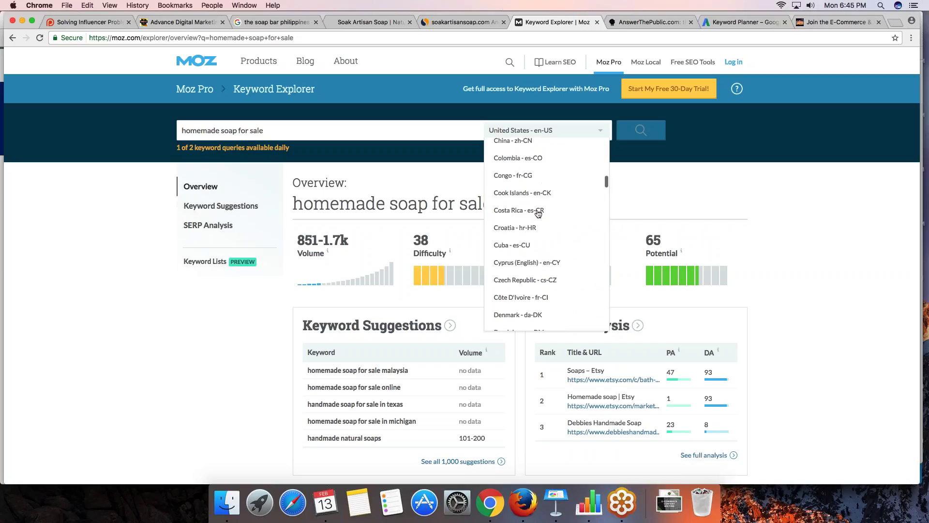
scroll(538, 213, "down", 10)
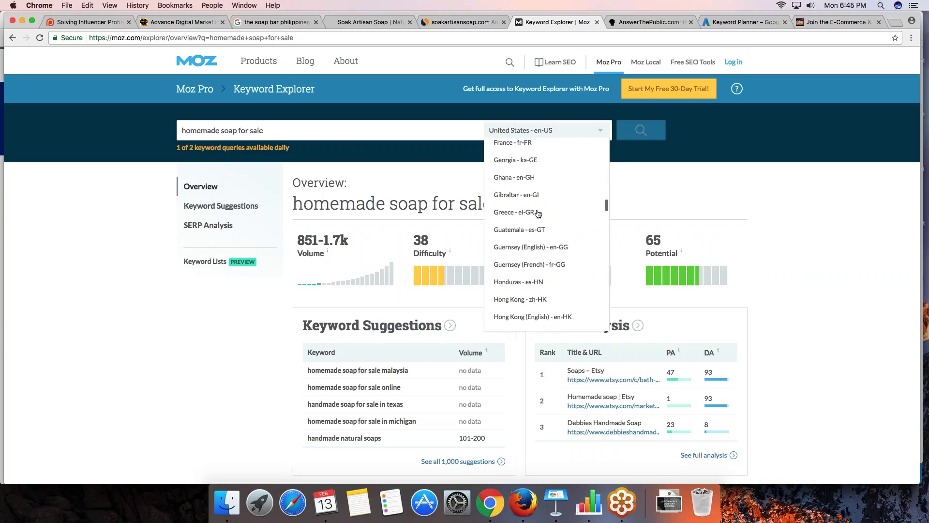
scroll(538, 213, "down", 8)
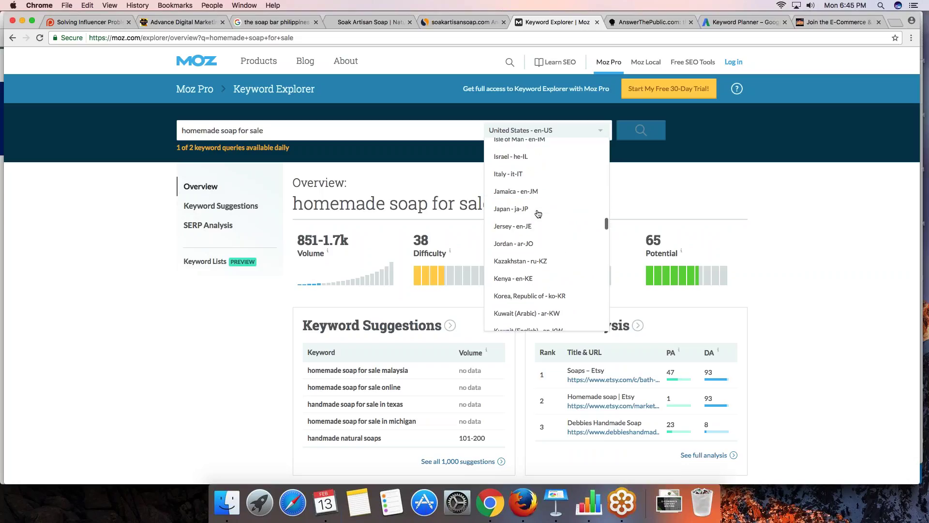
scroll(538, 213, "down", 5)
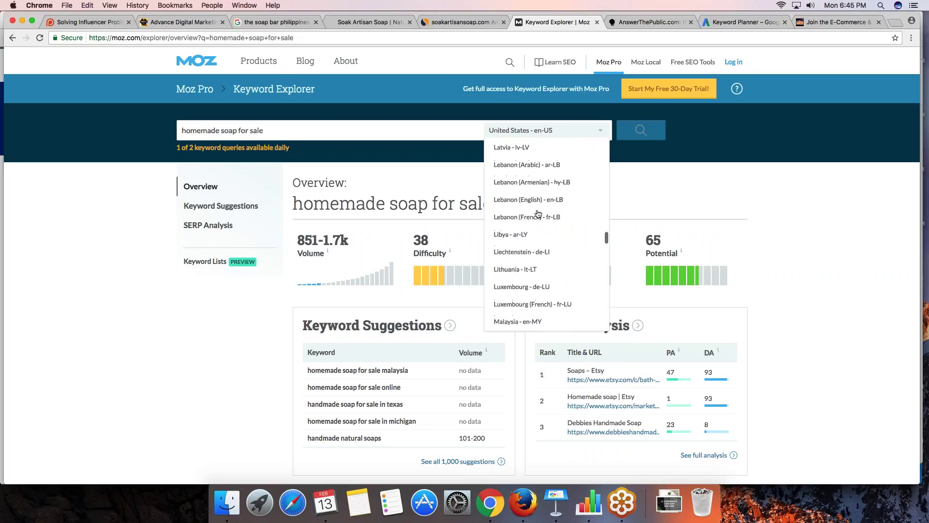
scroll(538, 214, "down", 8)
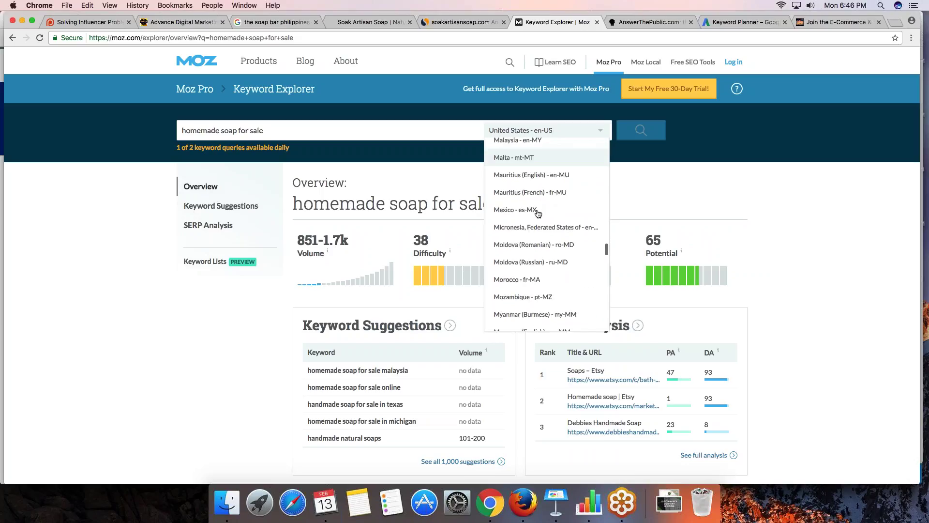
scroll(538, 213, "down", 5)
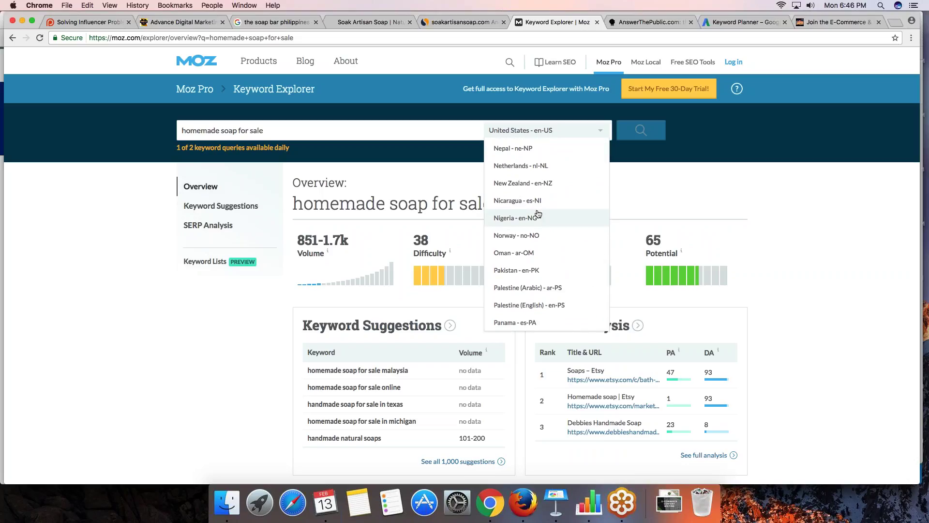
scroll(538, 213, "down", 5)
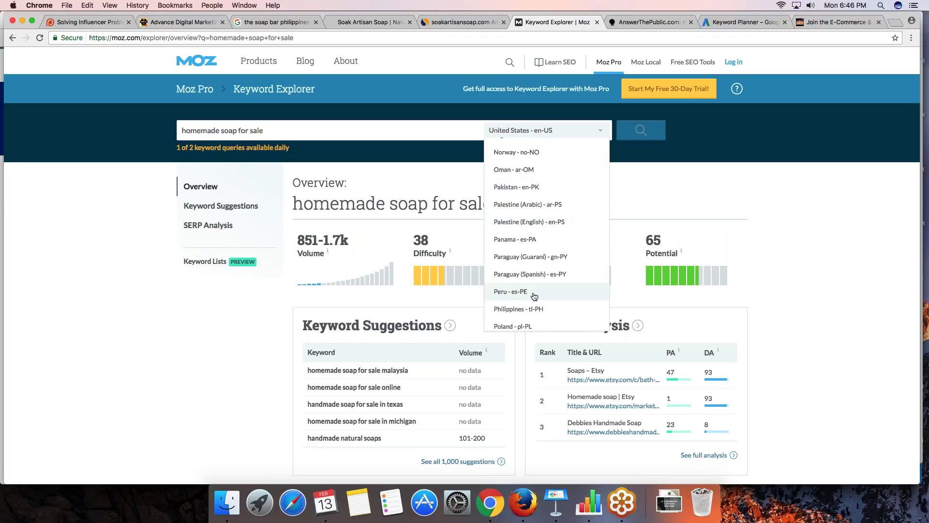
left_click(542, 308)
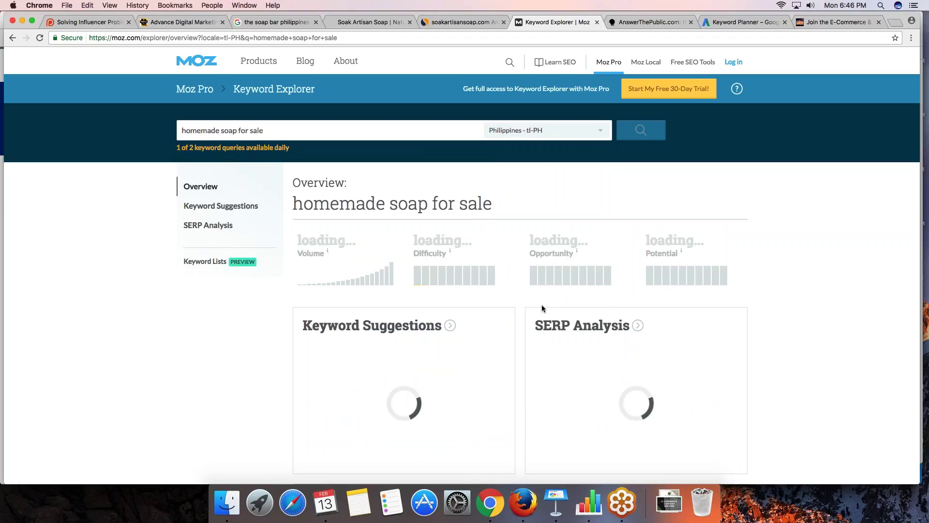
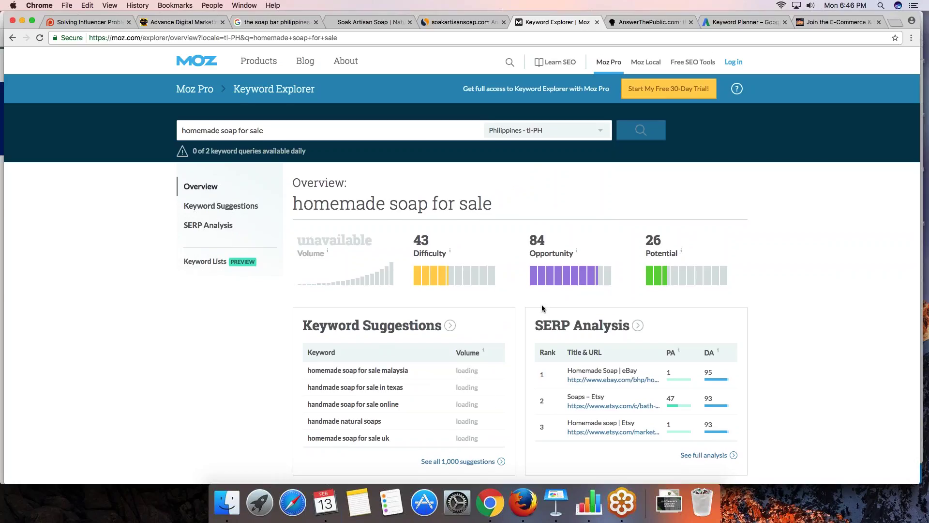
Review the Philippine keyword overview, including its difficulty, opportunity and potential scores, keyword suggestions, SERP analysis and mentions.
scroll(542, 307, "down", 2)
scroll(542, 306, "down", 2)
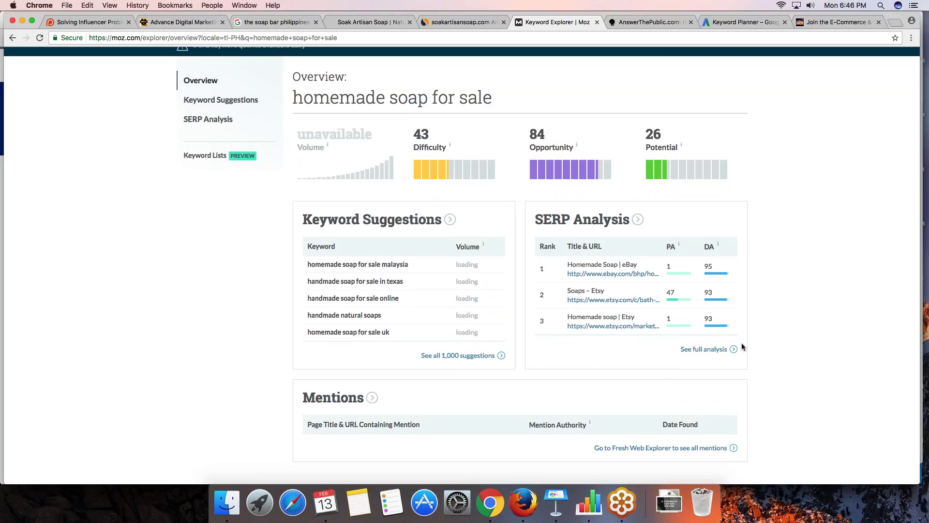
scroll(773, 356, "down", 5)
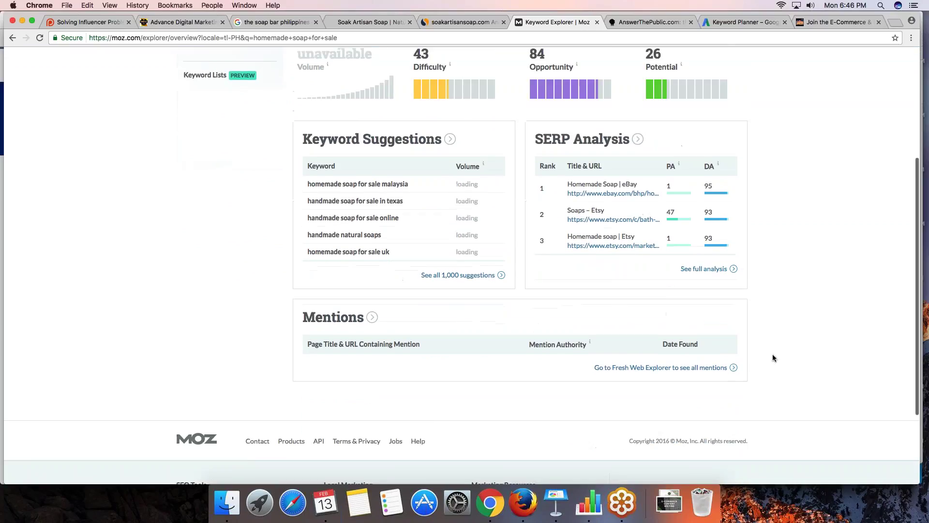
scroll(773, 357, "up", 6)
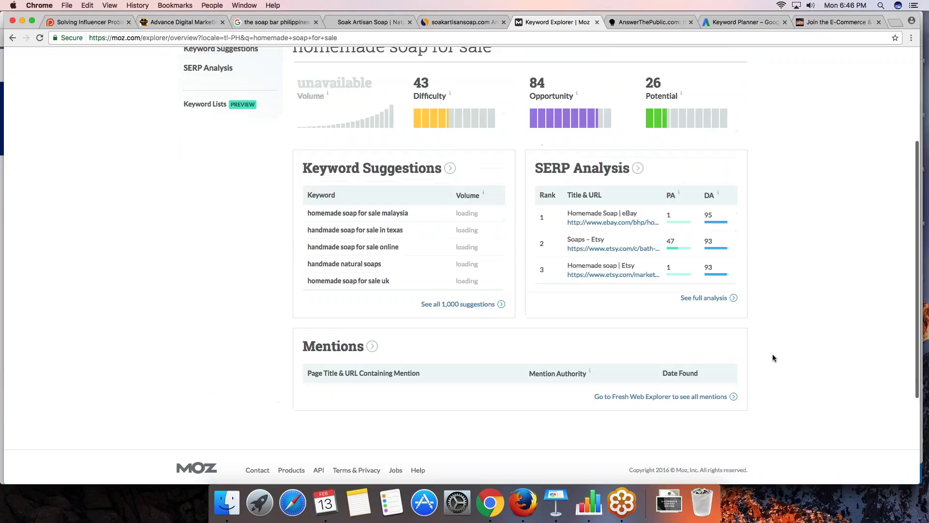
scroll(772, 357, "up", 1)
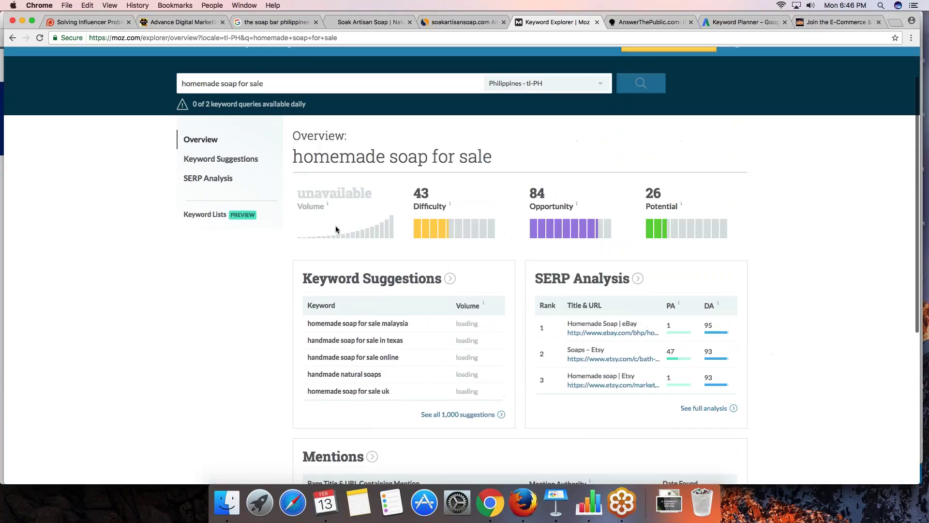
Open the full keyword suggestions for "homemade soap for sale" and browse the list.
left_click(240, 159)
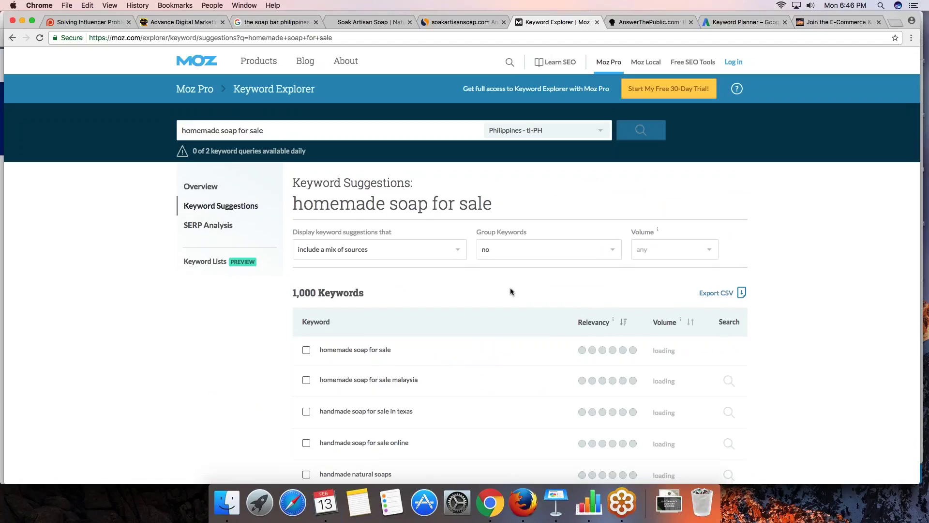
scroll(510, 291, "down", 6)
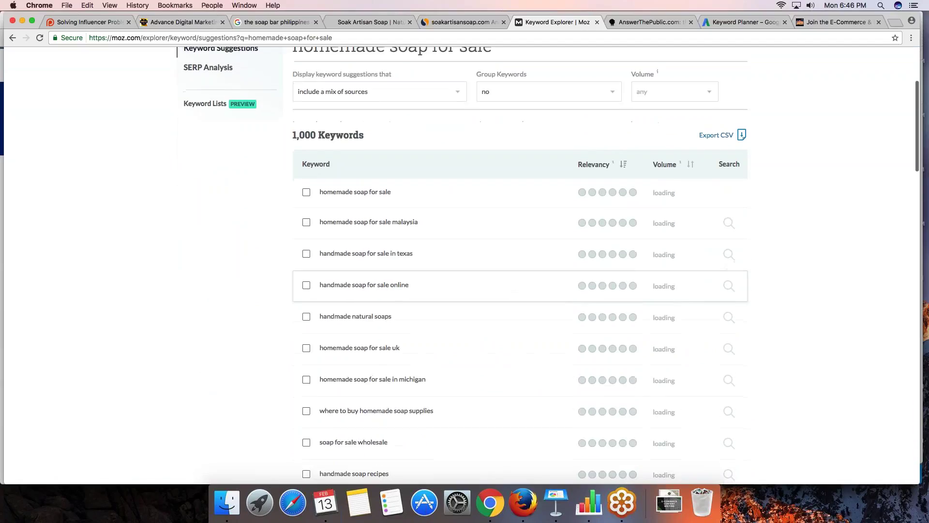
scroll(520, 286, "down", 2)
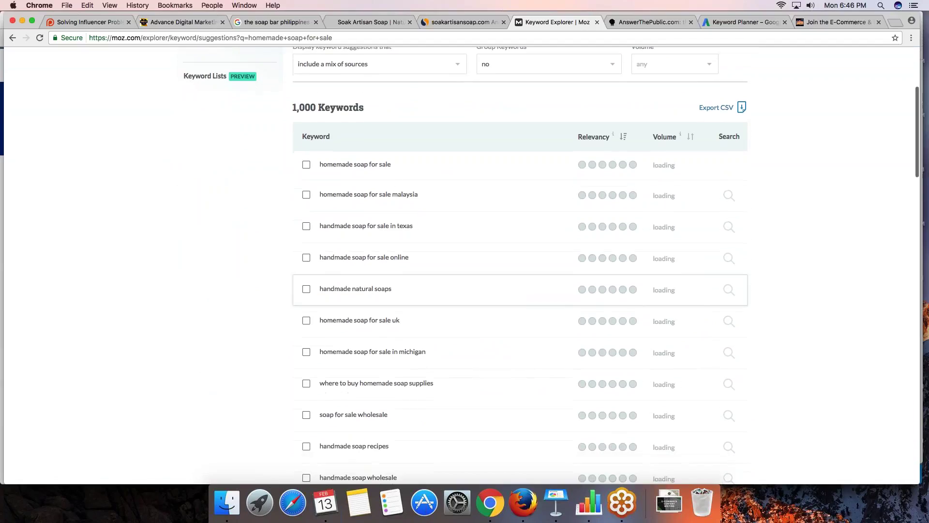
scroll(520, 297, "down", 3)
scroll(520, 319, "down", 5)
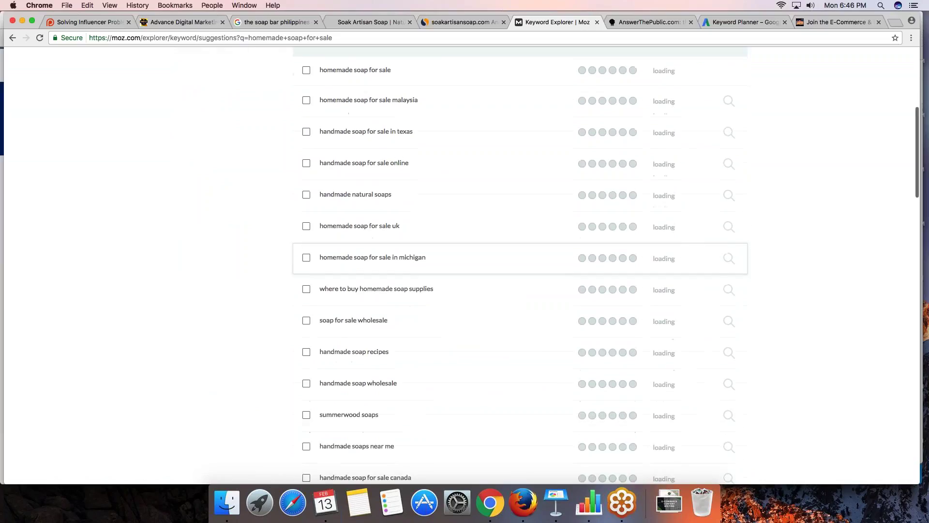
scroll(520, 330, "up", 15)
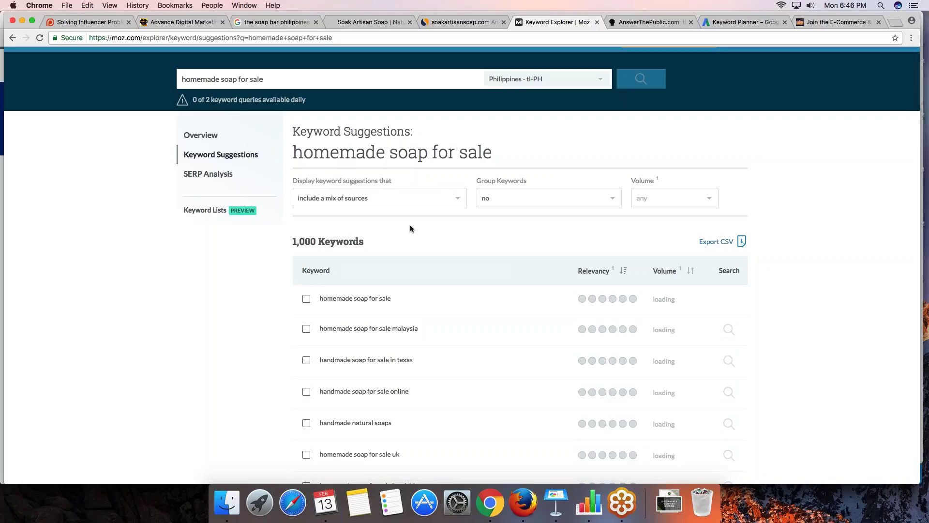
Check the available source filters and keyword grouping options for the suggestions, keeping the current selections.
left_click(411, 199)
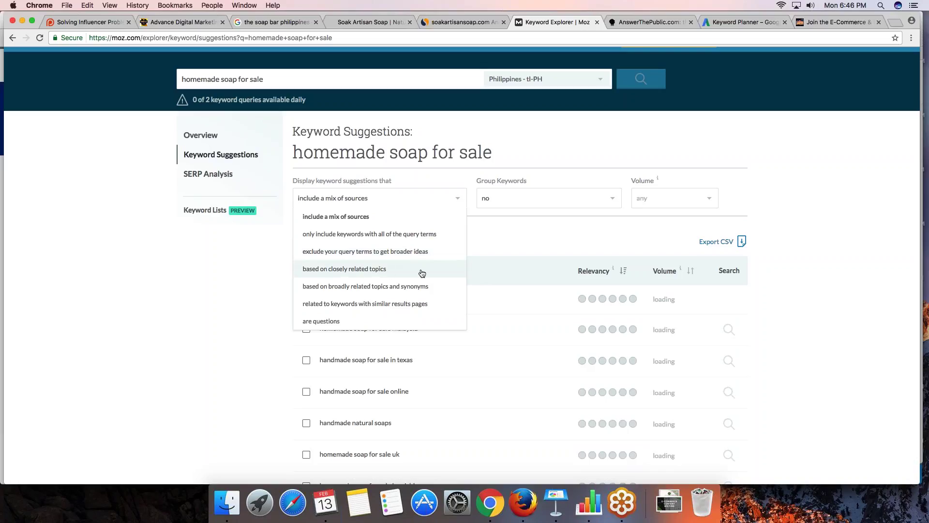
left_click(505, 200)
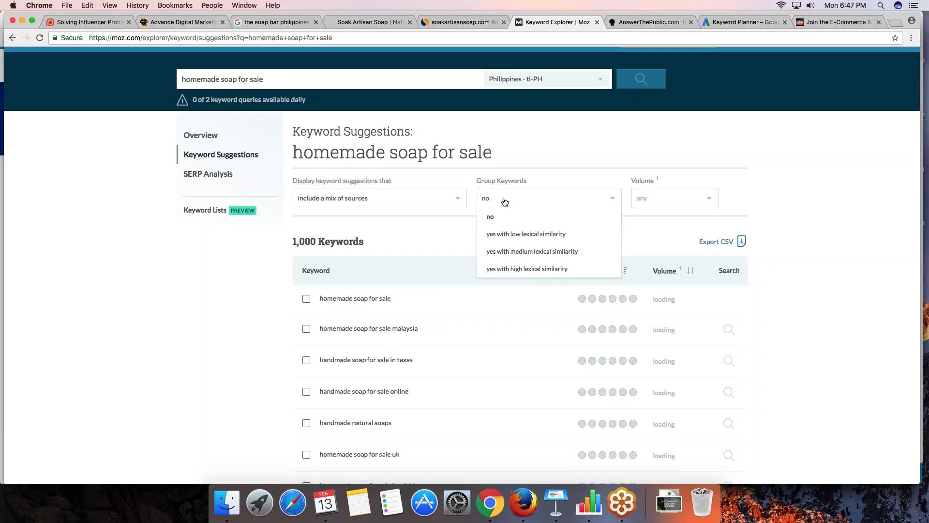
left_click(505, 201)
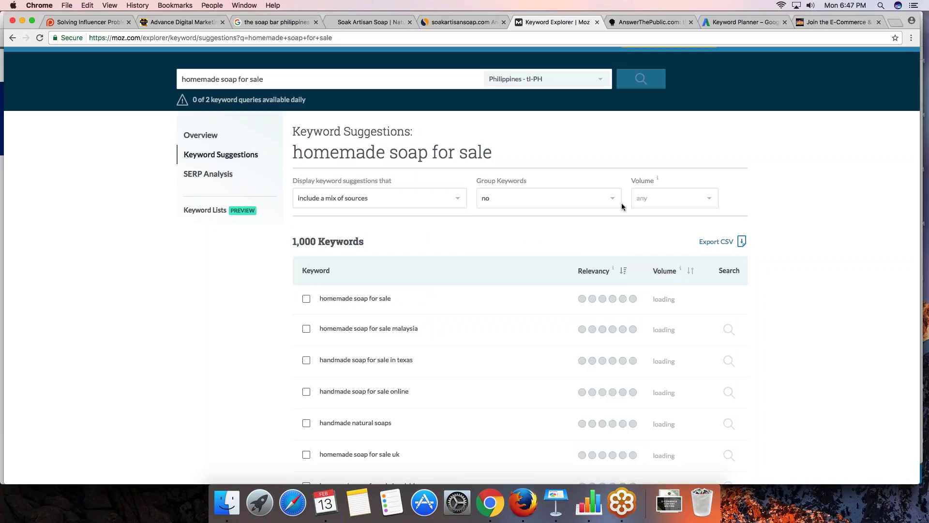
Open the SERP analysis for "homemade soap for sale" and examine the organic results' authority, linking domains and shares, including Debbies Handmade Soap.
left_click(208, 176)
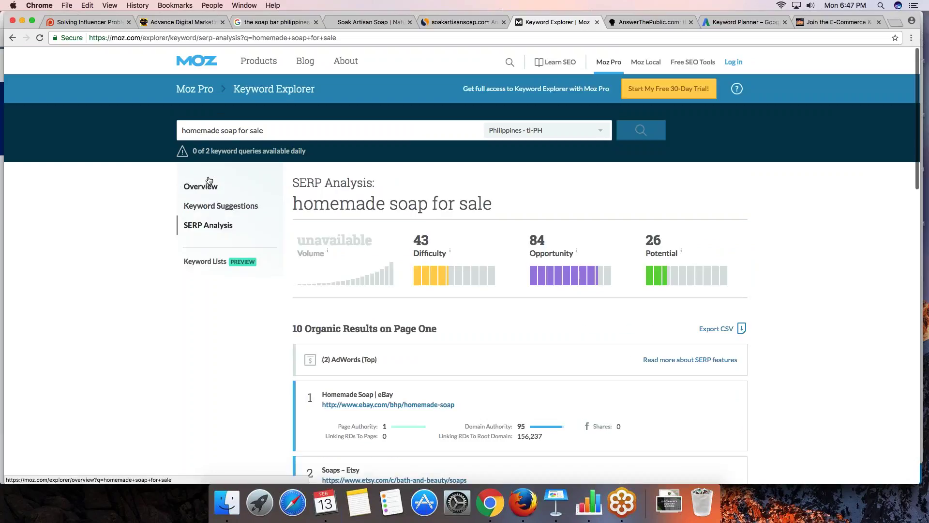
scroll(369, 200, "down", 5)
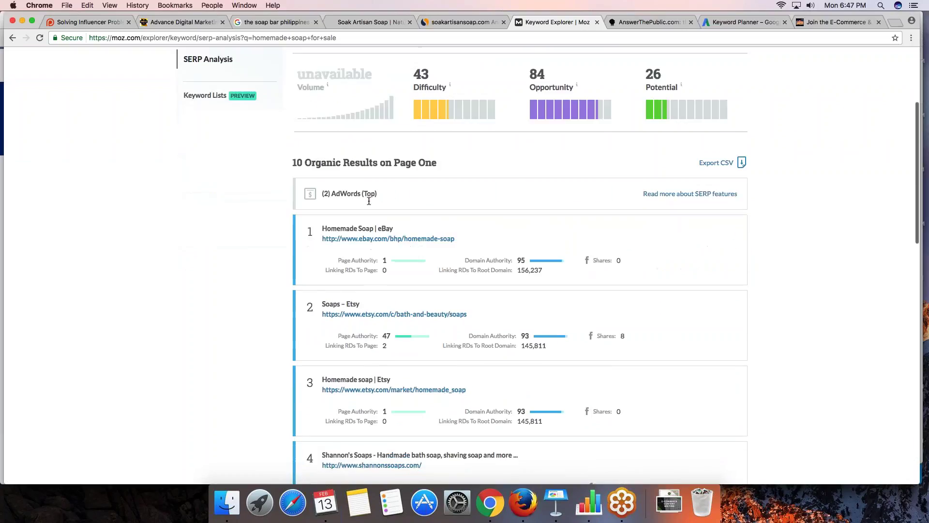
scroll(369, 200, "down", 2)
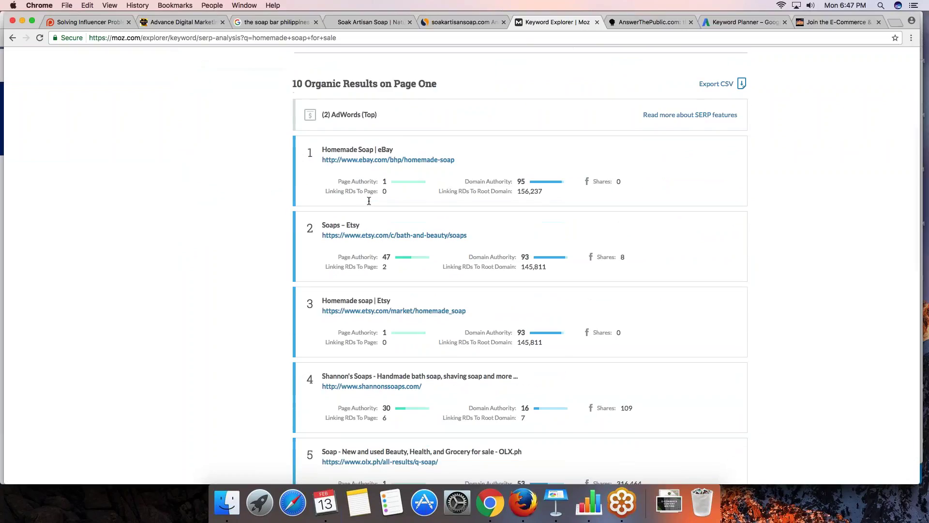
scroll(369, 200, "down", 3)
scroll(369, 200, "down", 4)
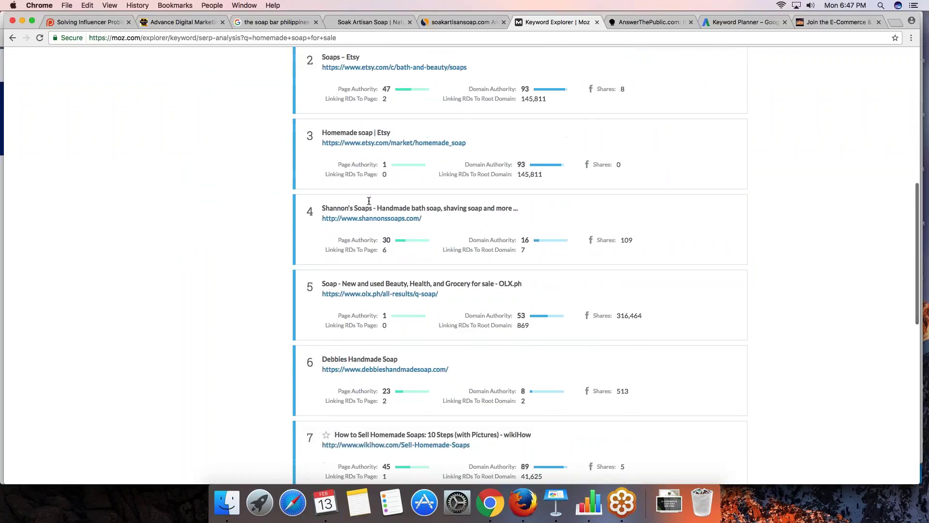
scroll(369, 200, "down", 3)
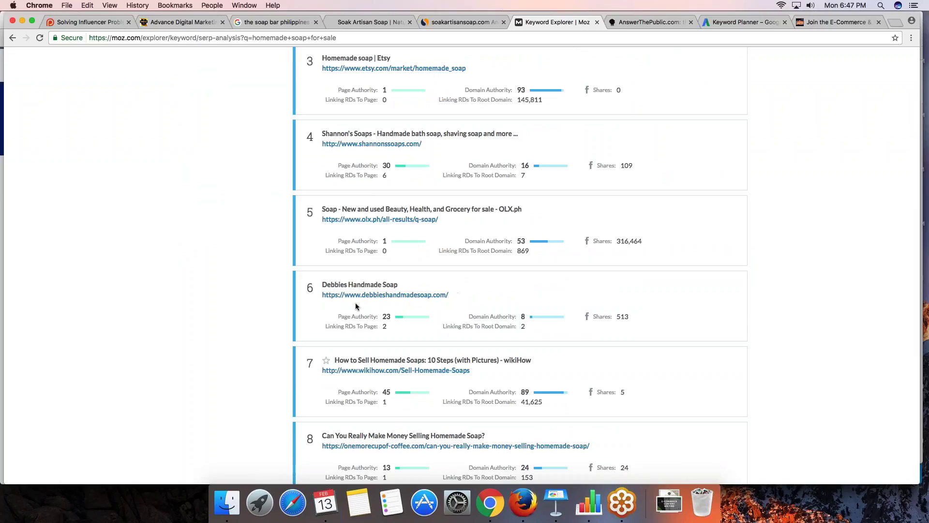
scroll(457, 295, "down", 1)
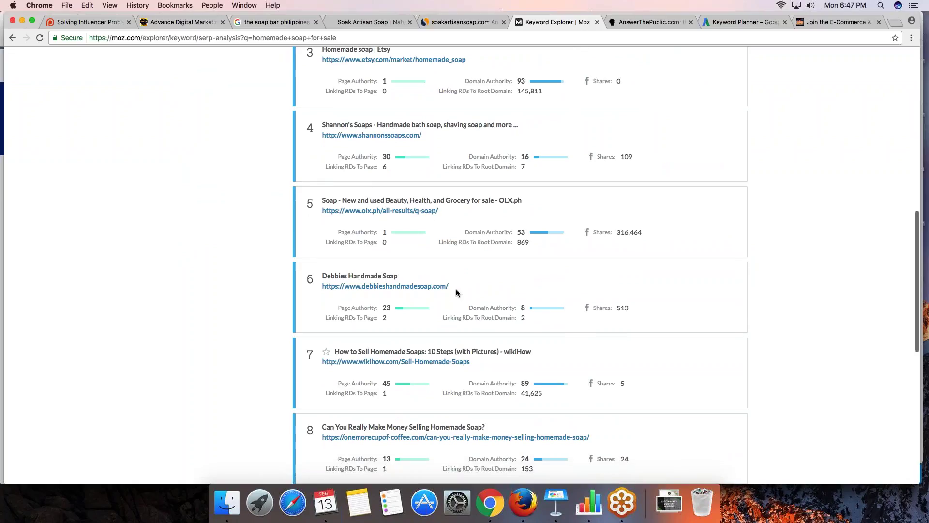
left_click_drag(456, 289, 321, 286)
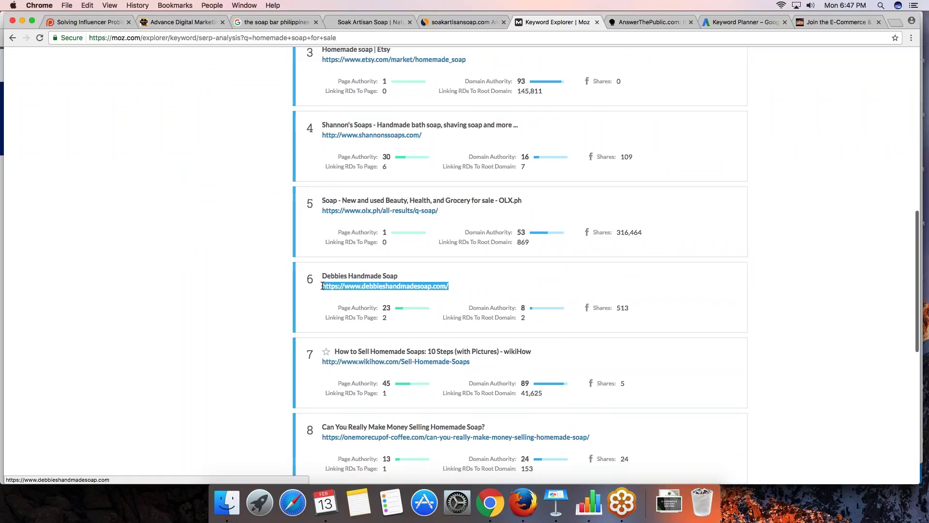
scroll(321, 285, "up", 1)
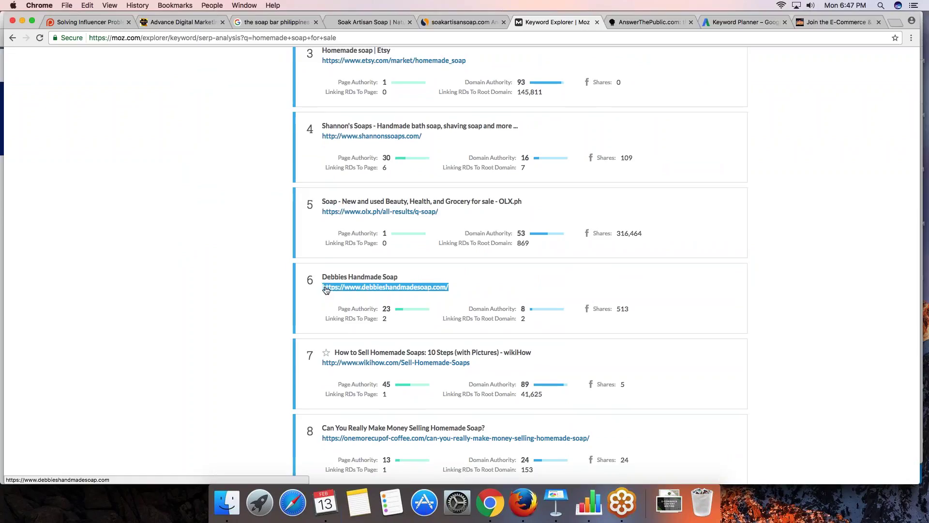
left_click(809, 319)
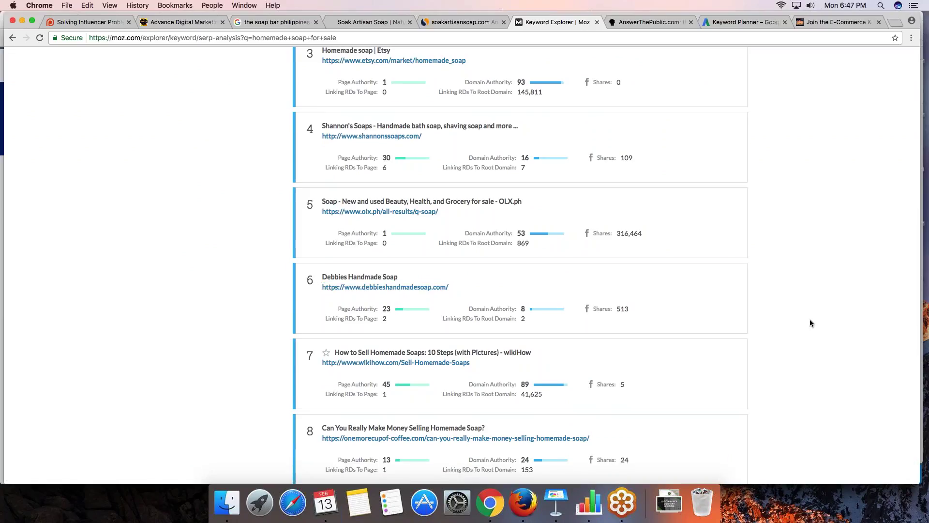
Open the Debbies Handmade Soap and A Wild Soap Bar results in new tabs while reviewing the remaining organic results.
right_click(414, 291)
left_click(445, 296)
left_click(848, 371)
scroll(848, 372, "down", 3)
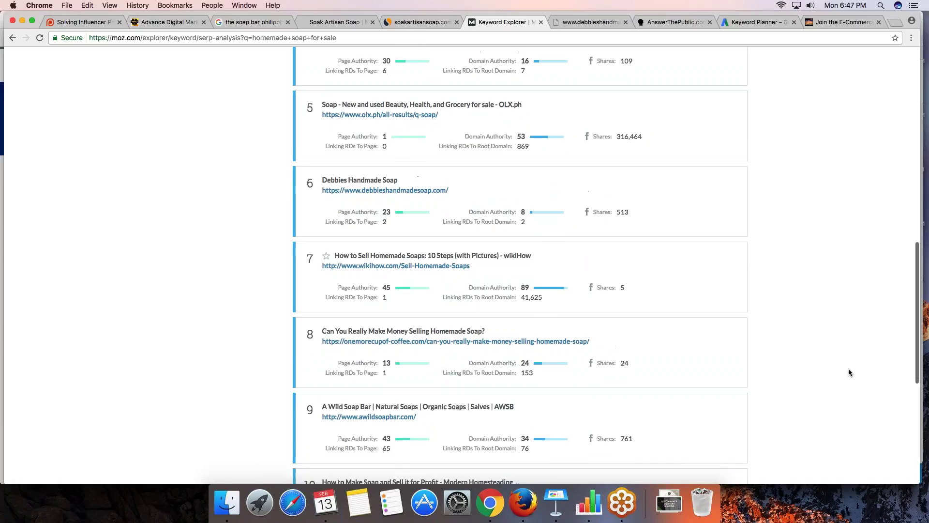
scroll(849, 372, "down", 2)
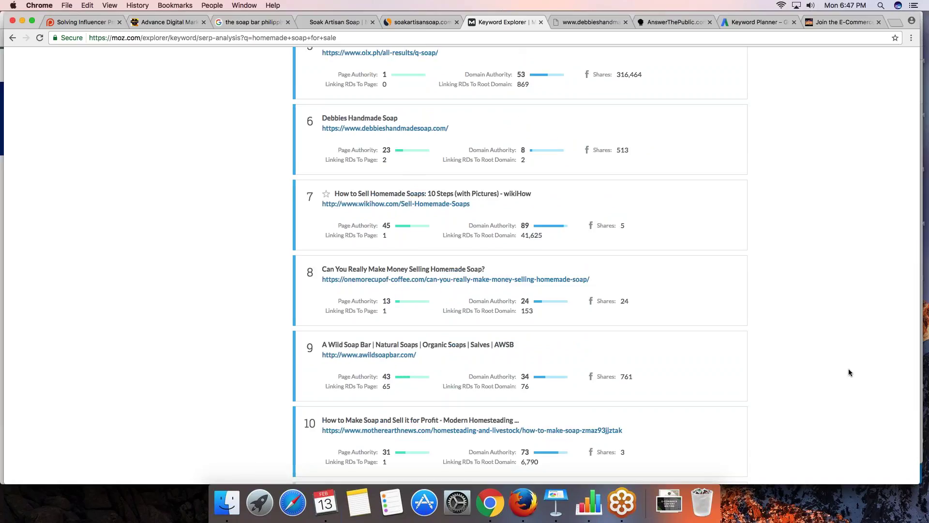
scroll(849, 372, "down", 1)
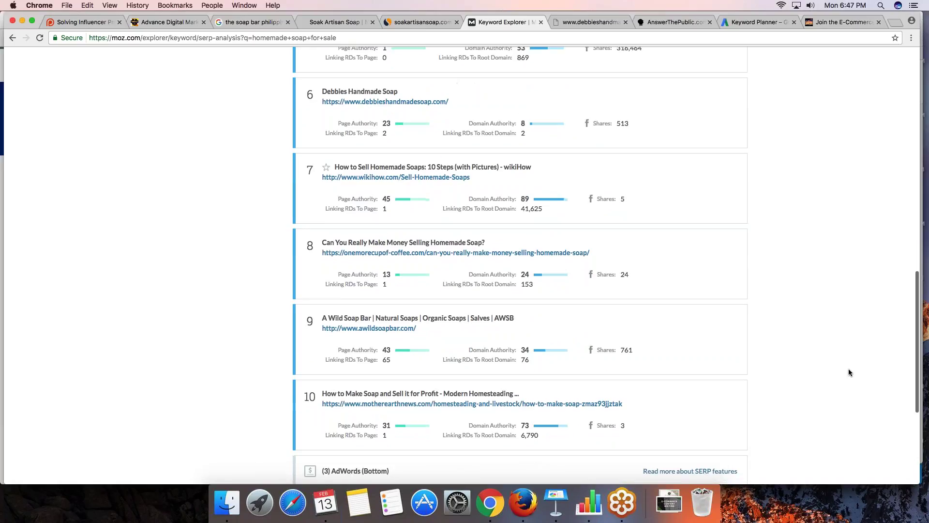
scroll(848, 372, "down", 1)
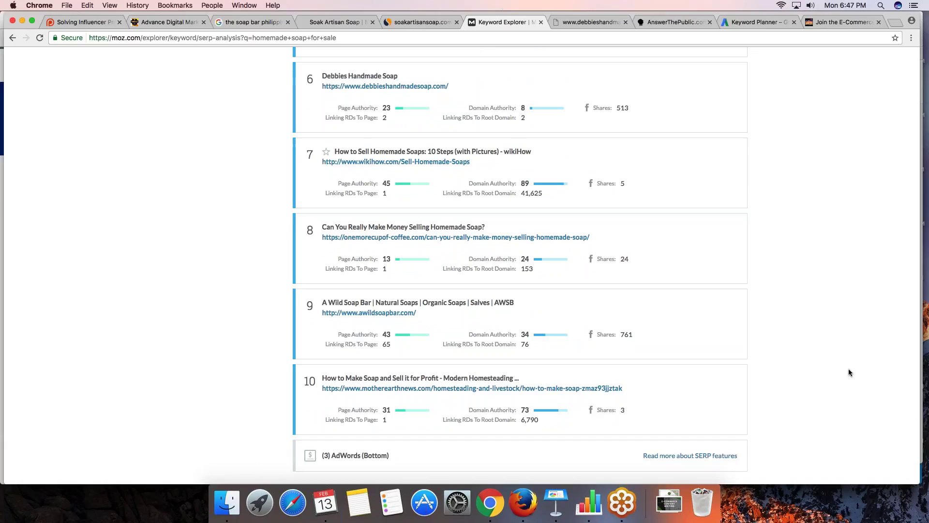
right_click(409, 312)
left_click(455, 316)
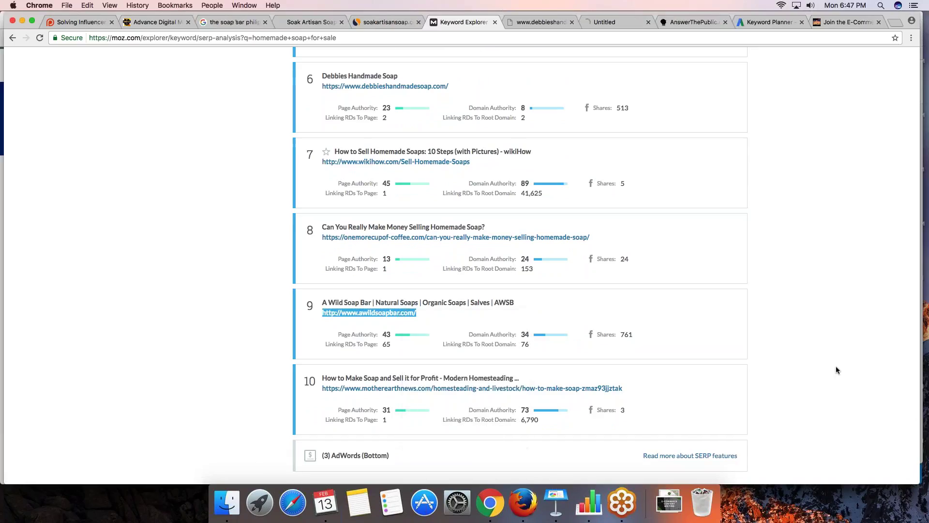
scroll(835, 366, "down", 5)
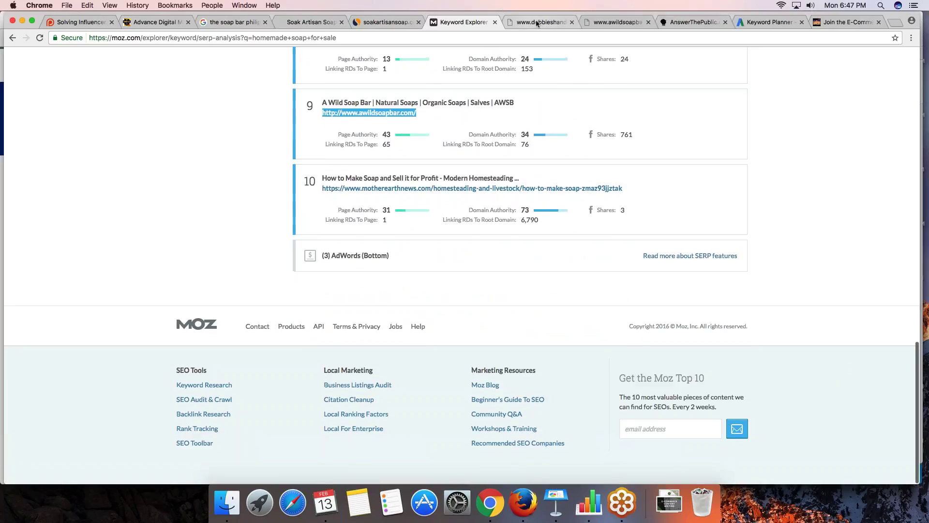
Look over the Debbie's Handmade Soap and A Wild Soap Bar homepages, closing each site after viewing it.
left_click(537, 23)
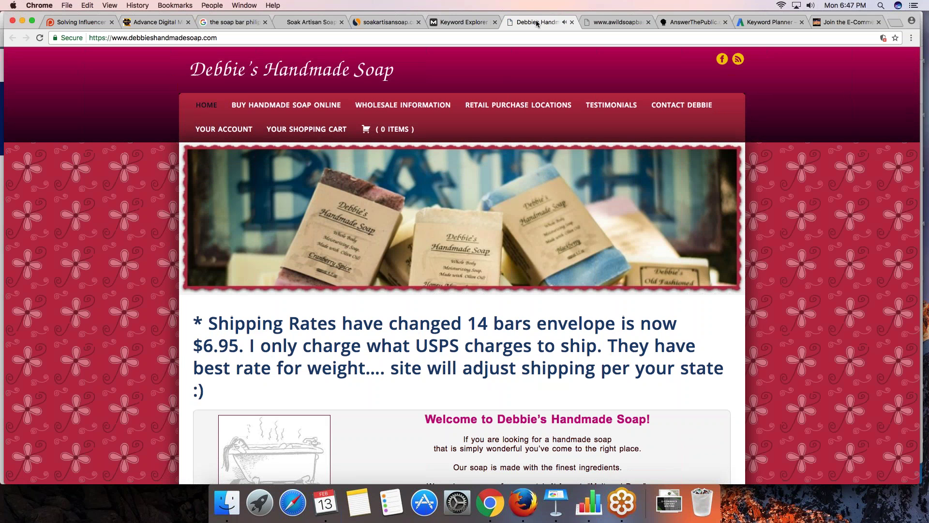
left_click(570, 23)
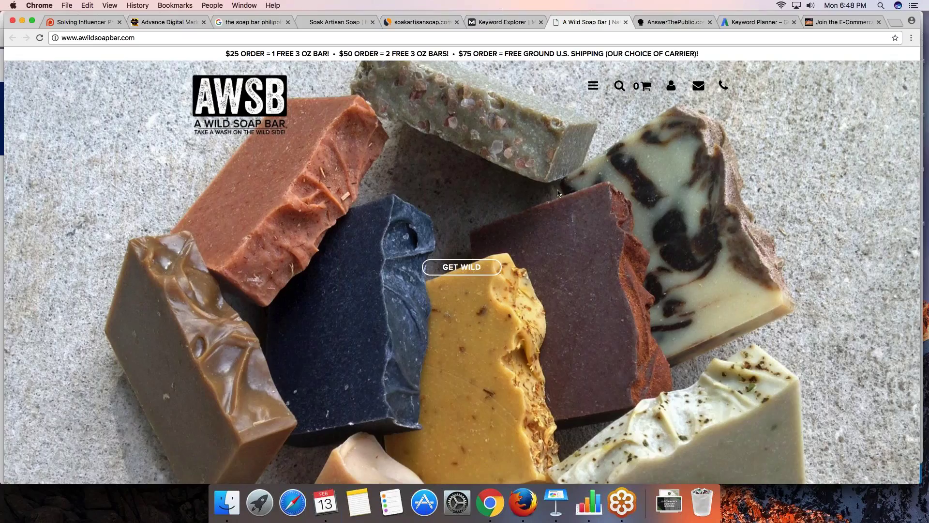
scroll(558, 193, "down", 3)
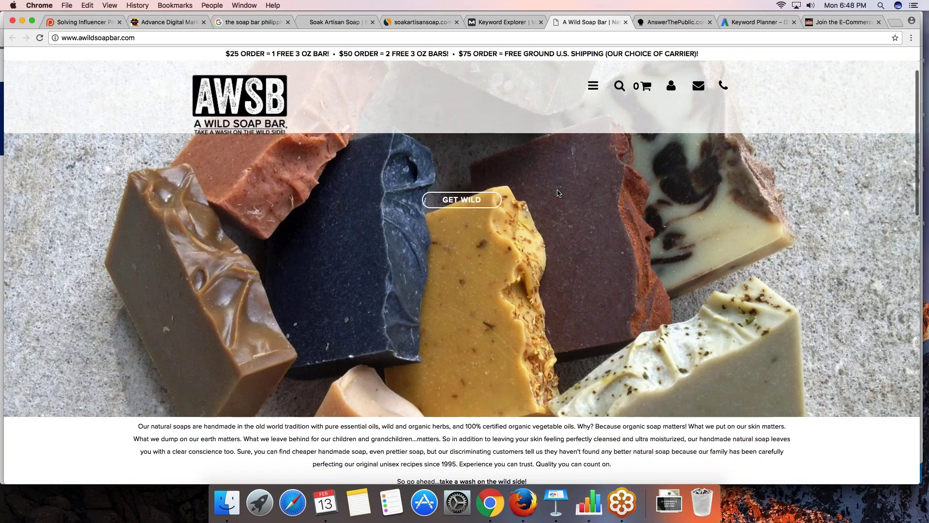
scroll(557, 193, "up", 3)
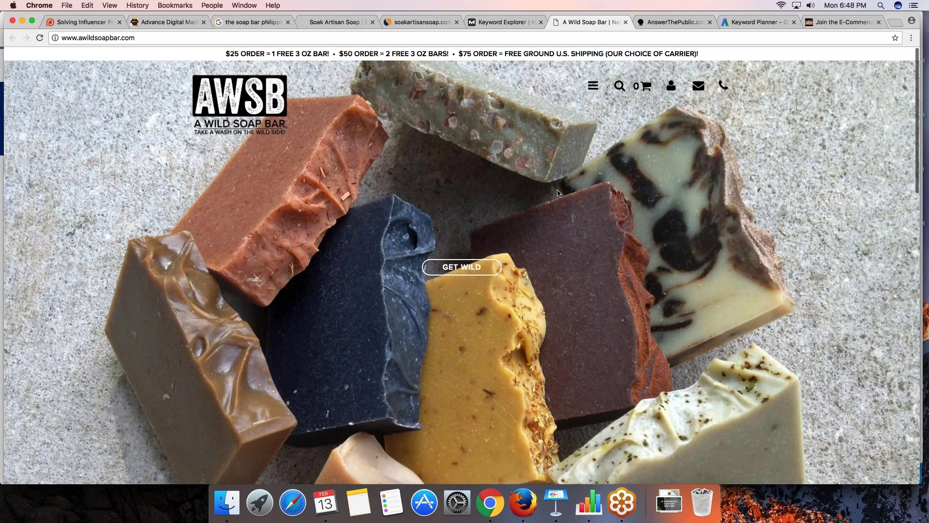
scroll(558, 193, "down", 3)
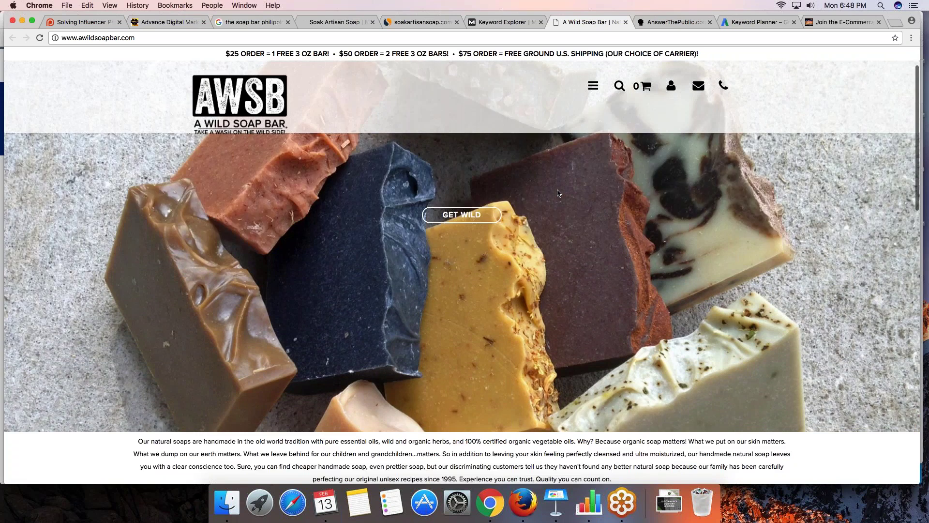
scroll(558, 193, "down", 2)
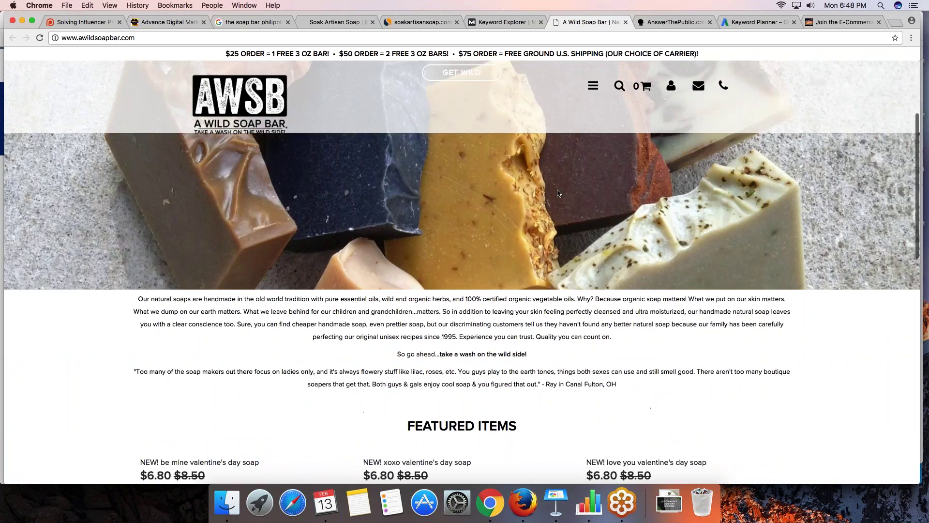
scroll(557, 193, "up", 5)
left_click(625, 22)
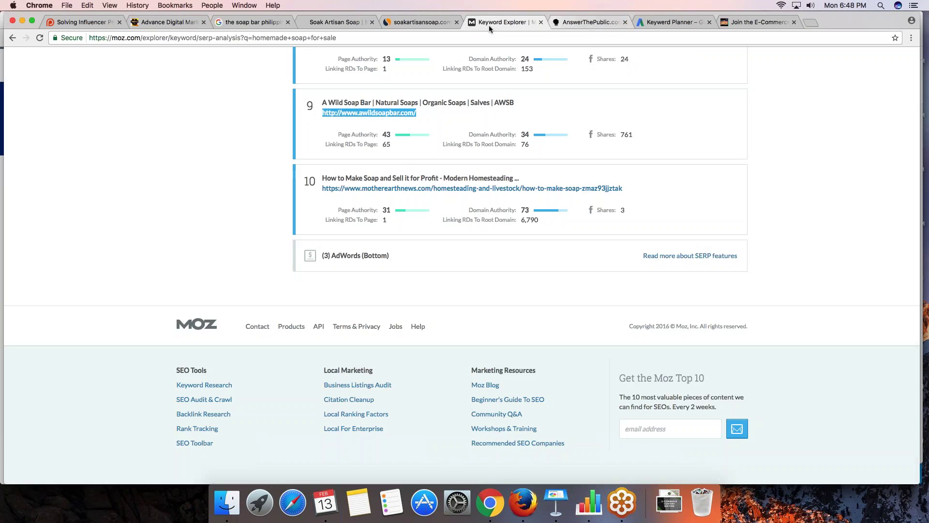
Review the overall SERP analysis scores for "homemade soap for sale", then view the Keyword Lists page and go back.
scroll(177, 50, "up", 15)
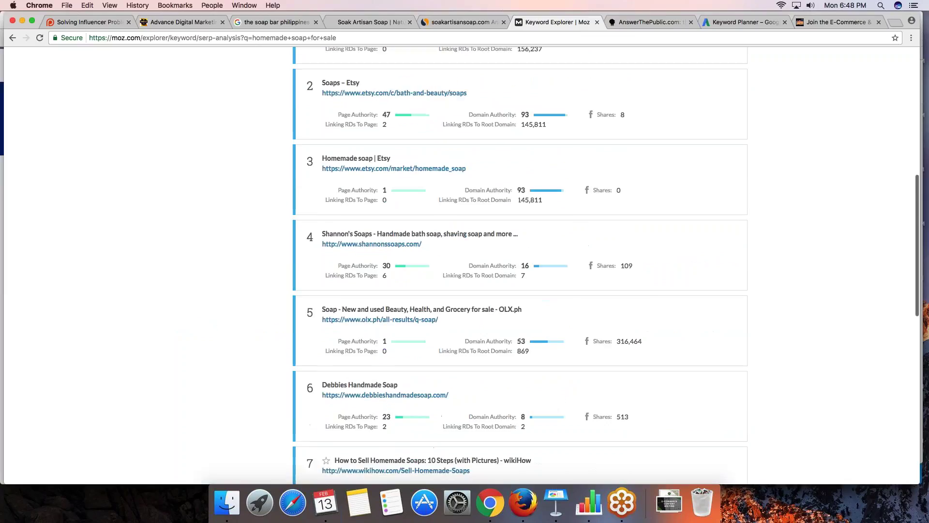
scroll(177, 50, "up", 5)
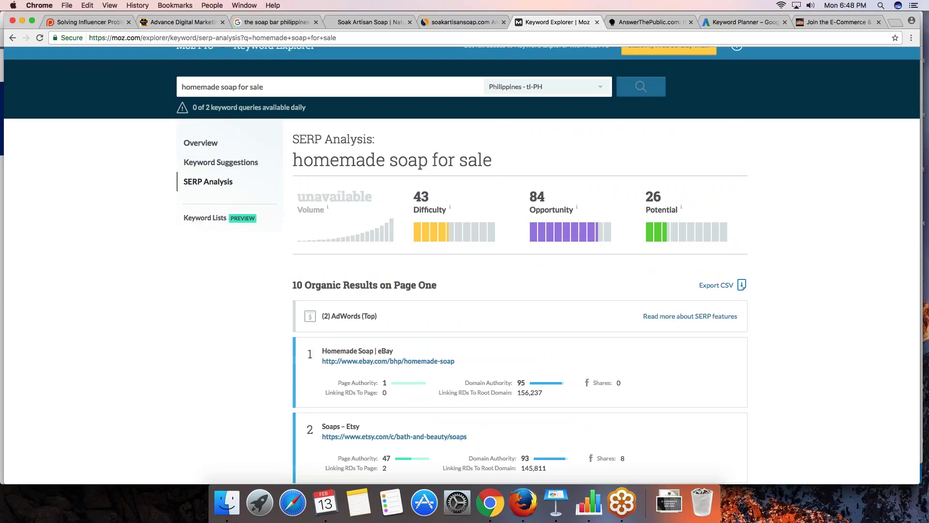
left_click(196, 219)
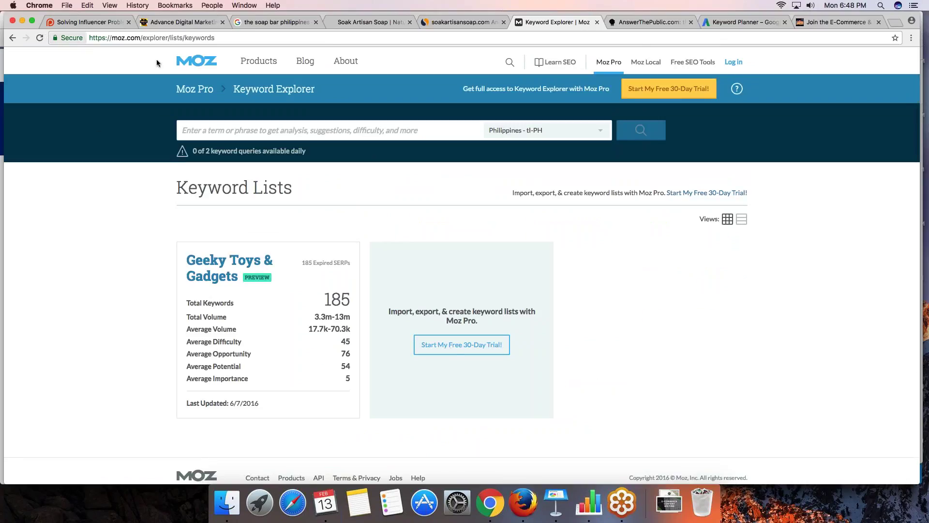
left_click(12, 39)
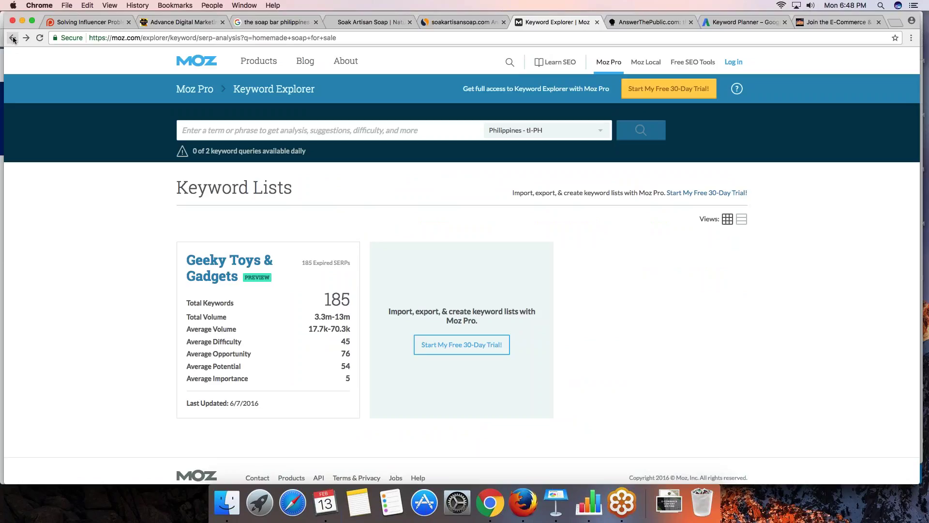
Switch to AnswerThePublic and enter "homemade soap" as the keyword.
left_click(465, 23)
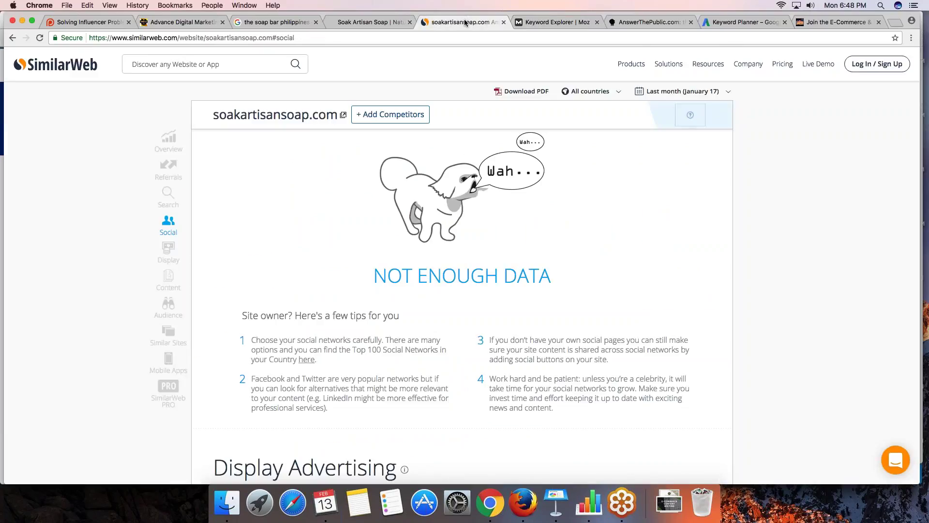
left_click(643, 23)
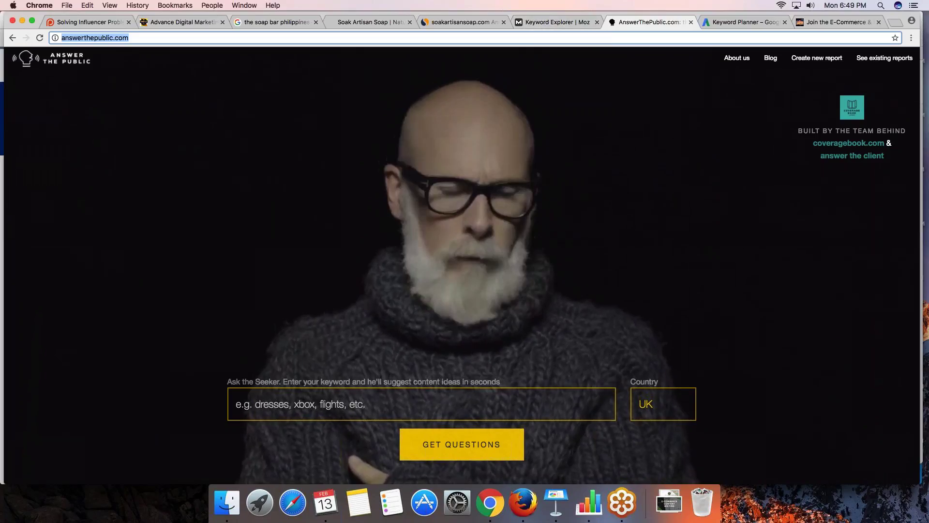
left_click(236, 403)
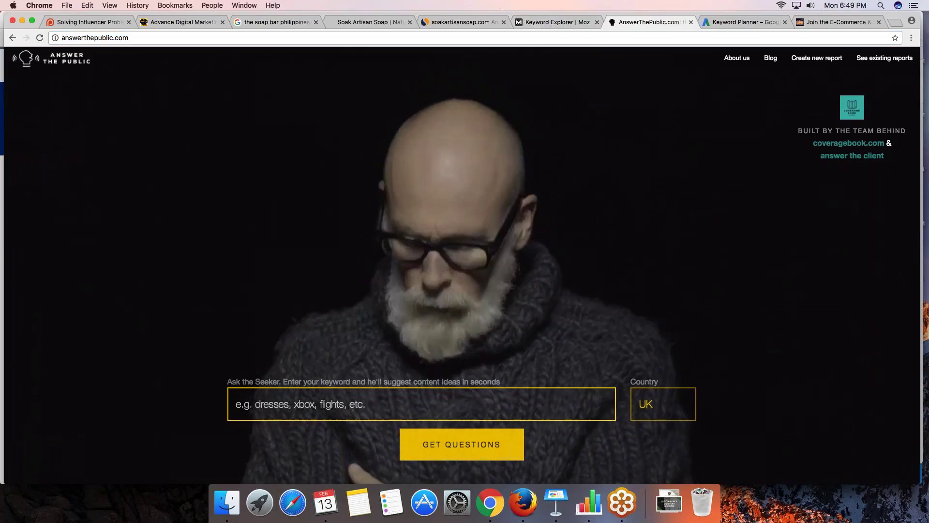
type("home n")
type("adesoap.")
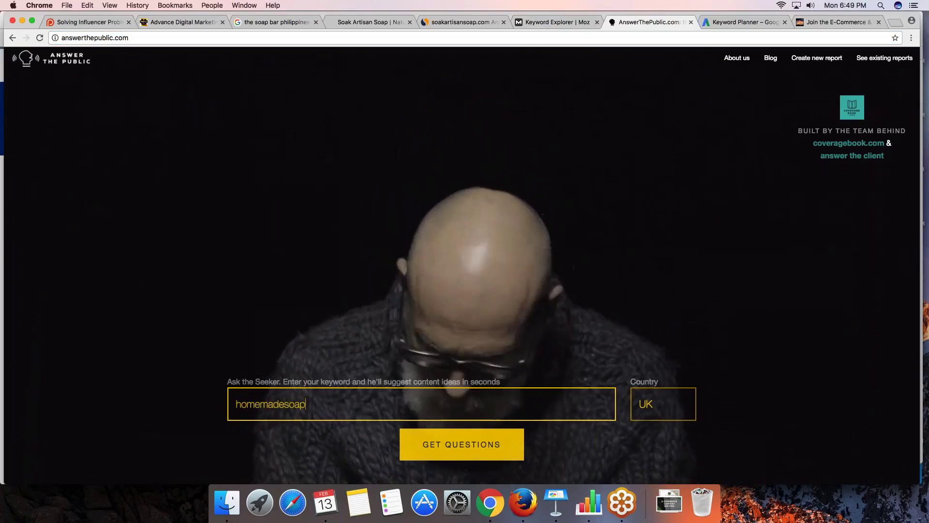
key("BackSpace")
key("BackSpace")
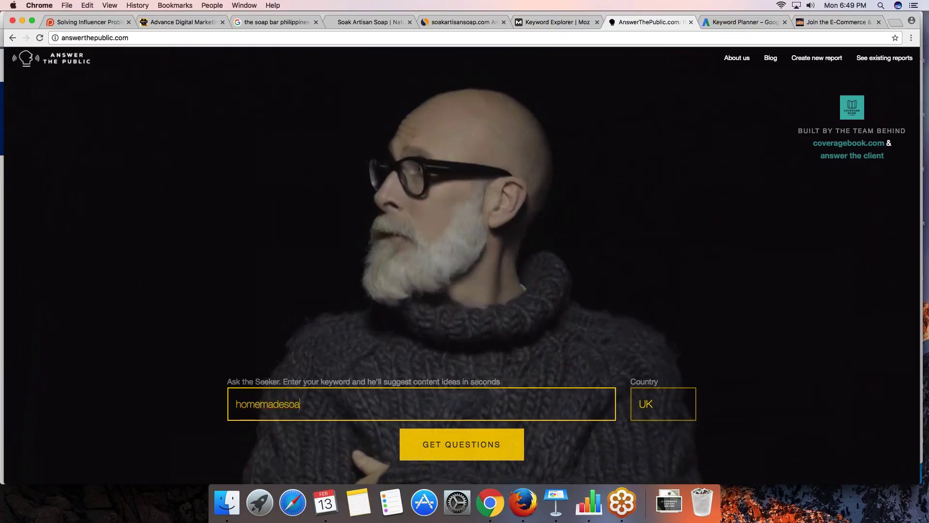
key("BackSpace")
key("BackSpace")
key("BackSpace")
type("soap")
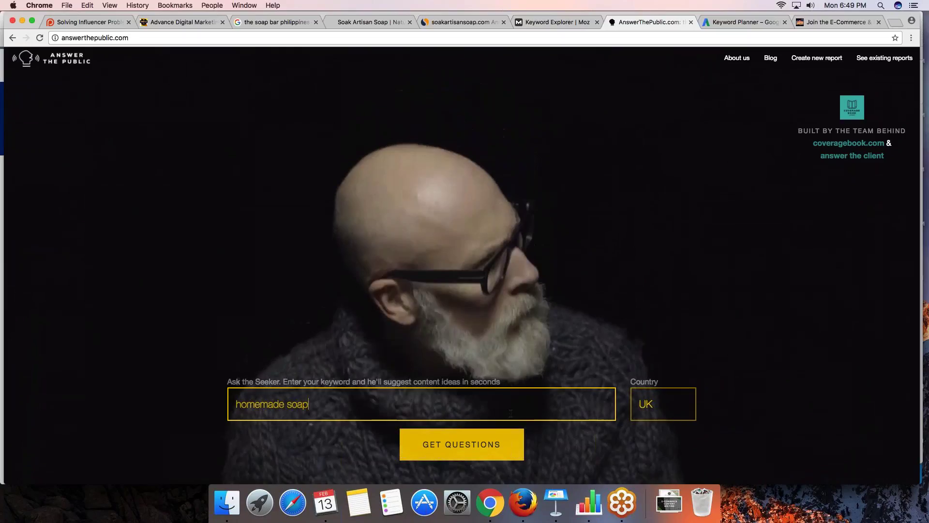
Set the country to US and get the questions for the keyword.
left_click(665, 400)
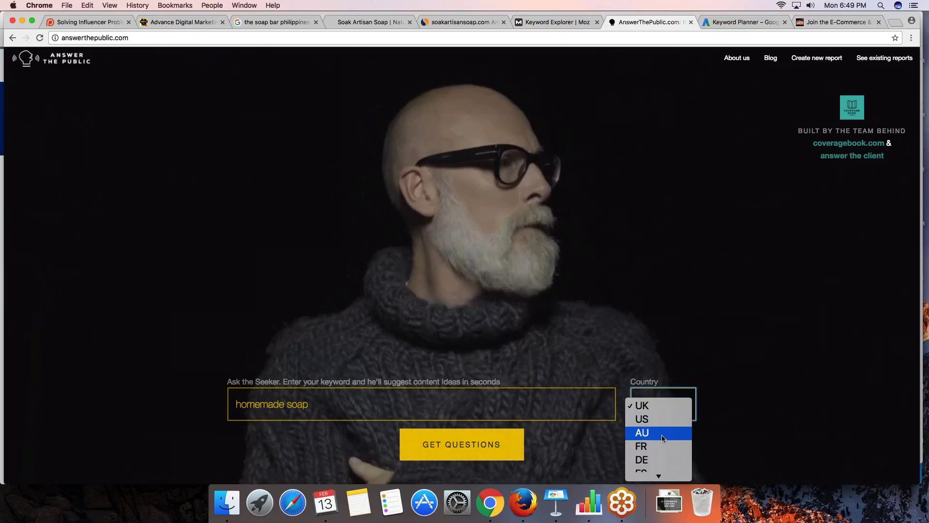
scroll(661, 435, "down", 3)
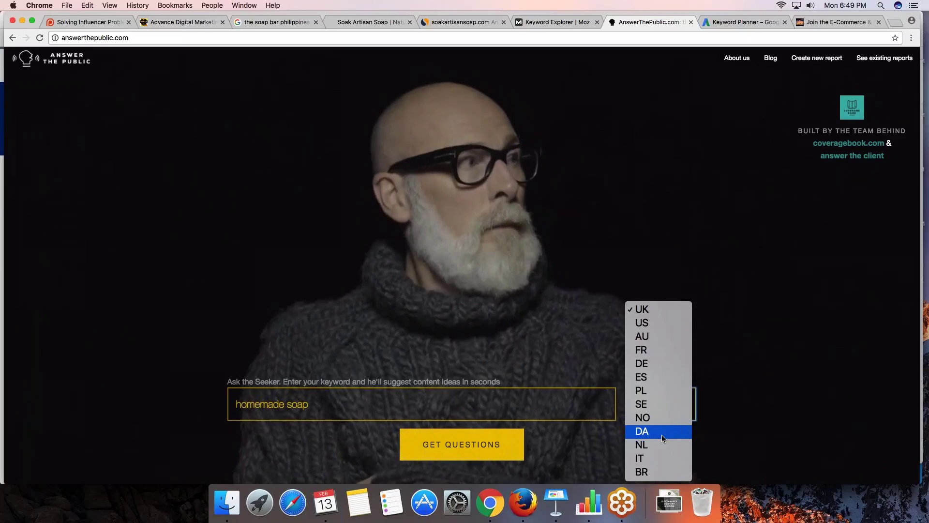
left_click(652, 322)
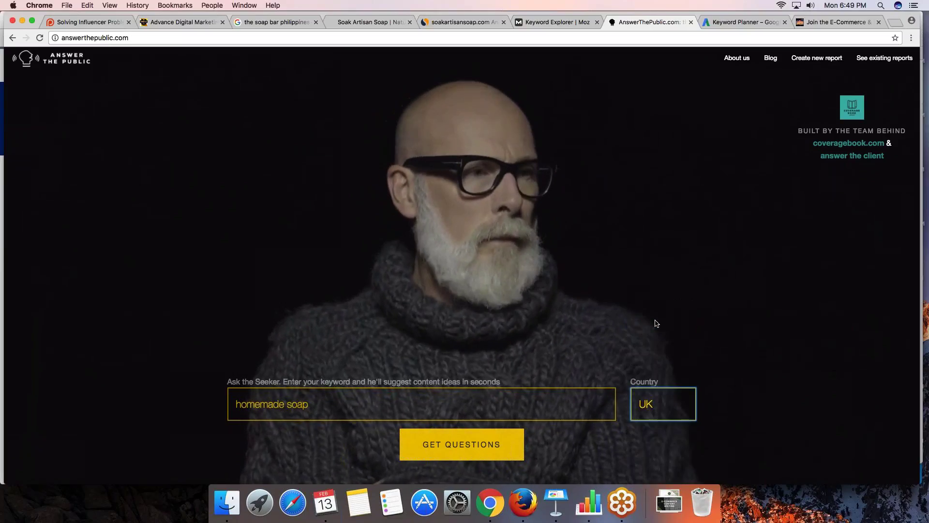
left_click(457, 444)
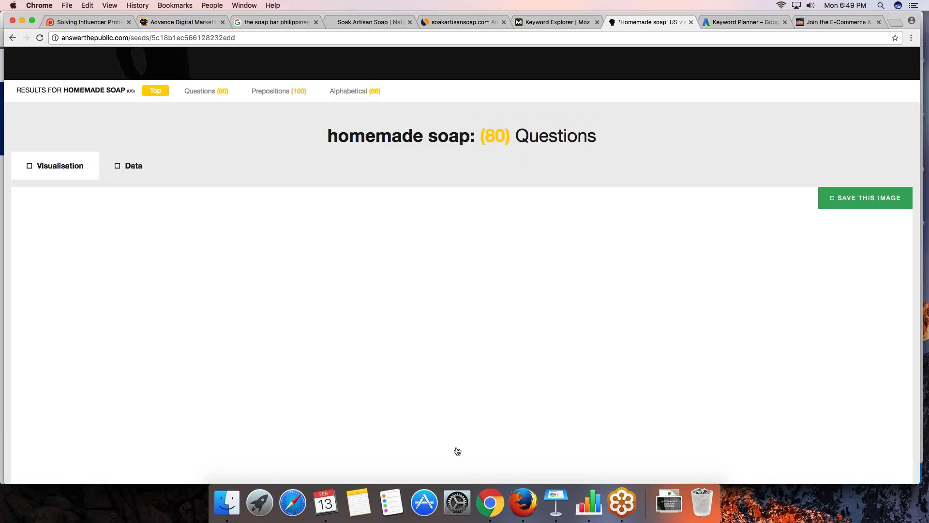
Go to the Questions section of the "homemade soap" report and check its visualisation.
scroll(457, 450, "up", 5)
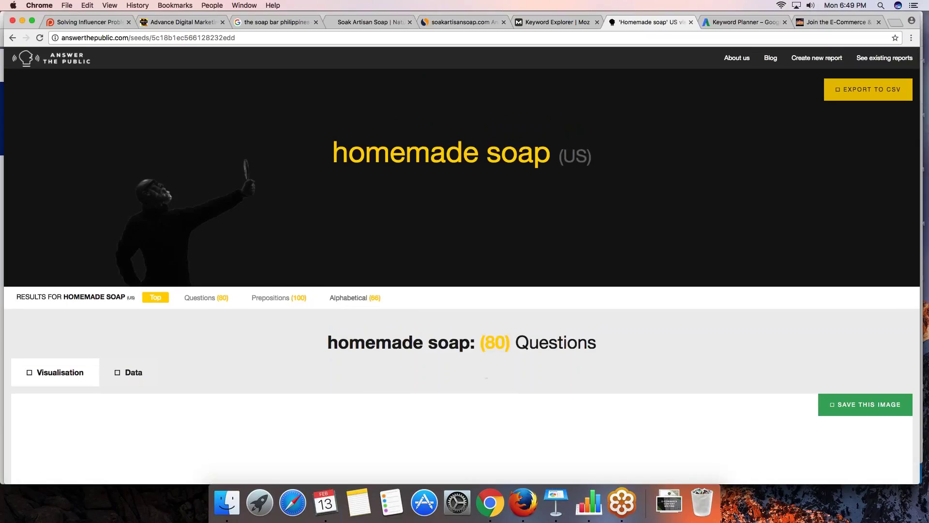
left_click(195, 299)
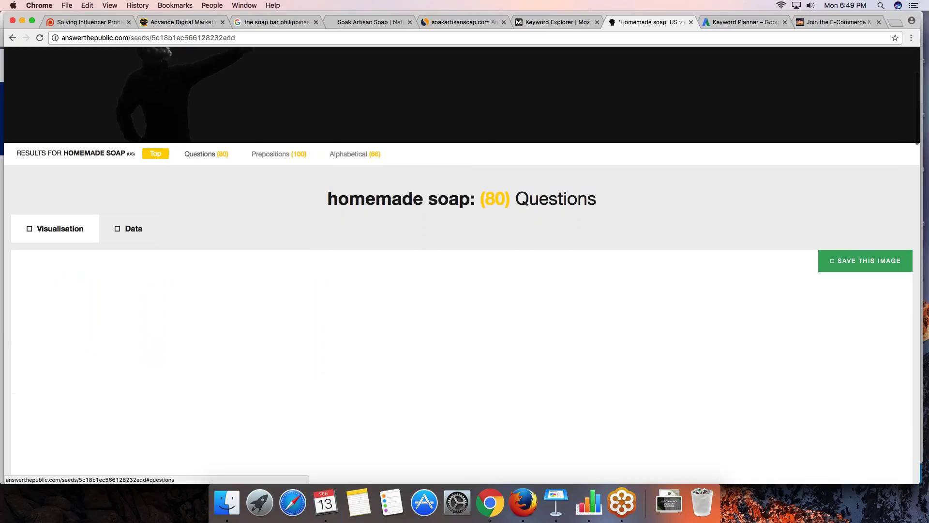
scroll(462, 275, "down", 15)
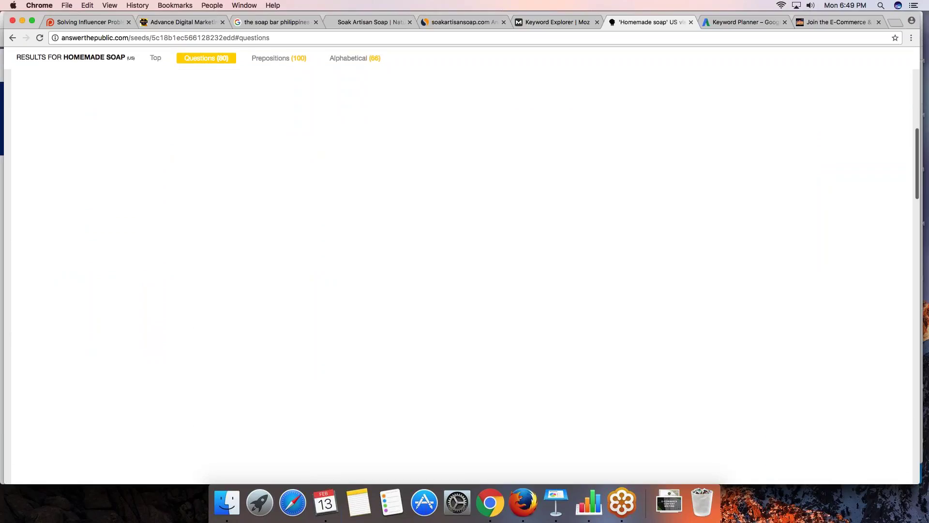
scroll(462, 276, "up", 15)
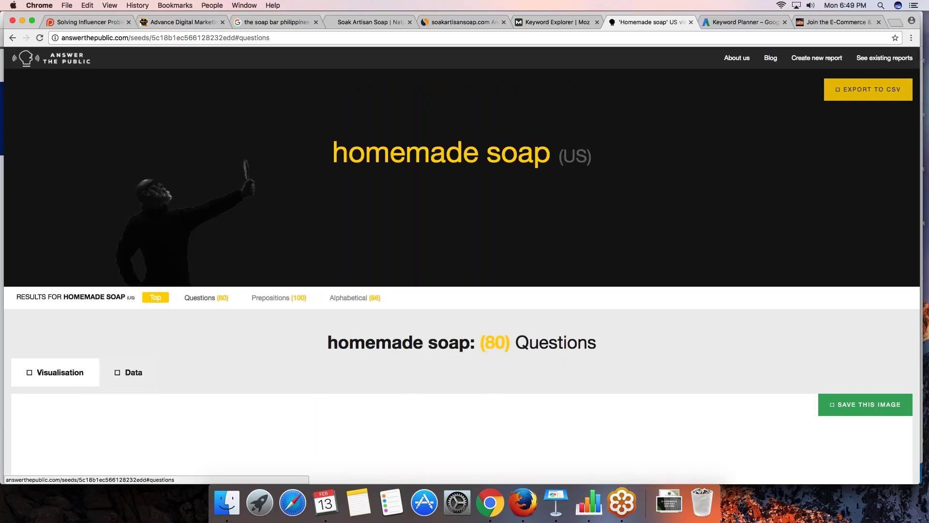
Show the homemade soap questions as data and read the where, which, who, what, when and why lists.
left_click(138, 372)
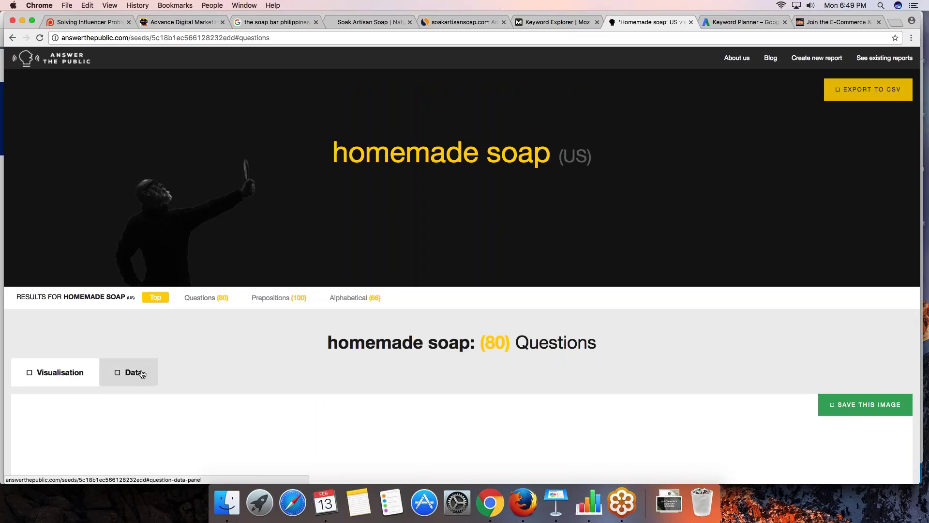
scroll(282, 373, "down", 4)
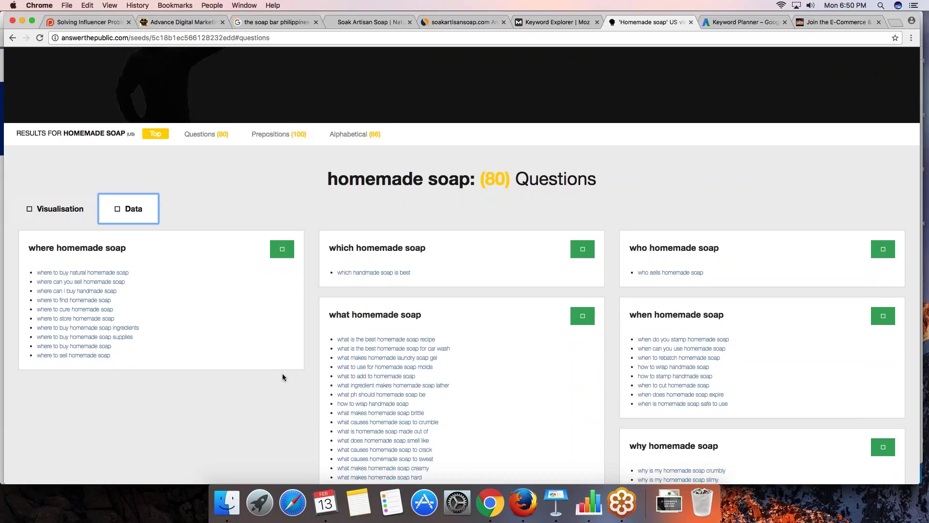
scroll(277, 373, "down", 1)
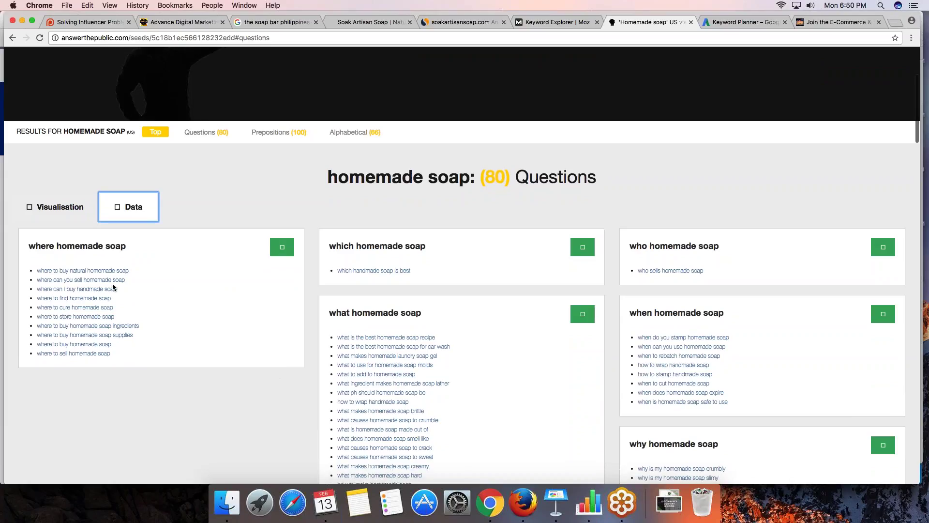
left_click_drag(161, 290, 113, 307)
scroll(113, 307, "down", 1)
left_click(185, 399)
scroll(184, 398, "down", 1)
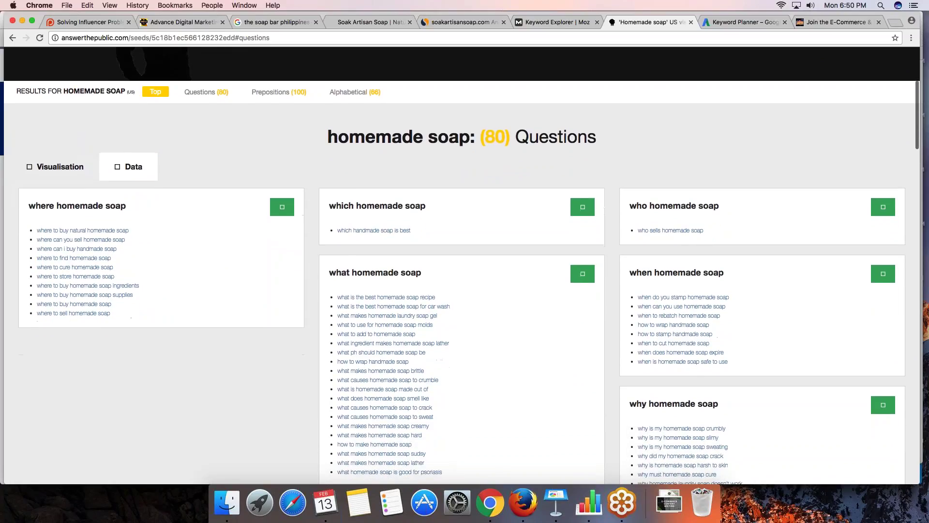
Review the where and when homemade soap questions, highlighting both lists, and continue through the why and how lists.
scroll(185, 398, "up", 2)
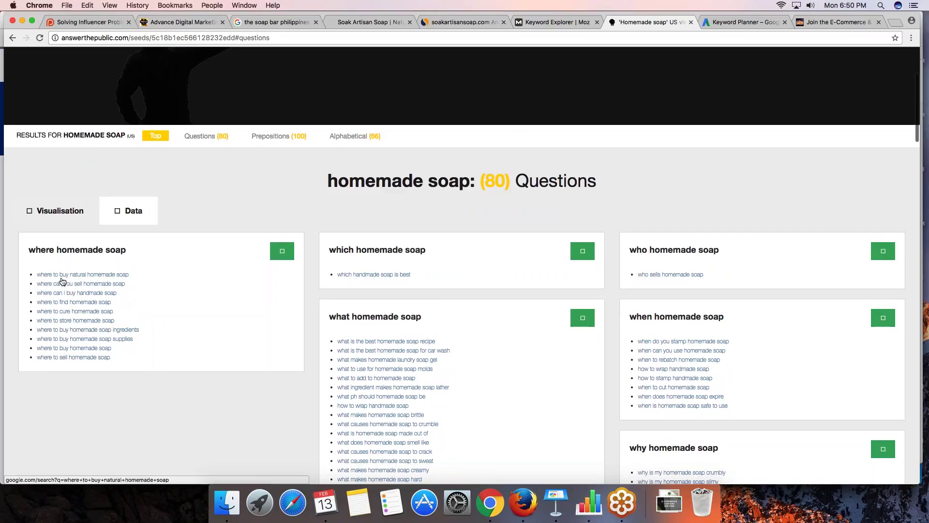
left_click_drag(37, 274, 127, 357)
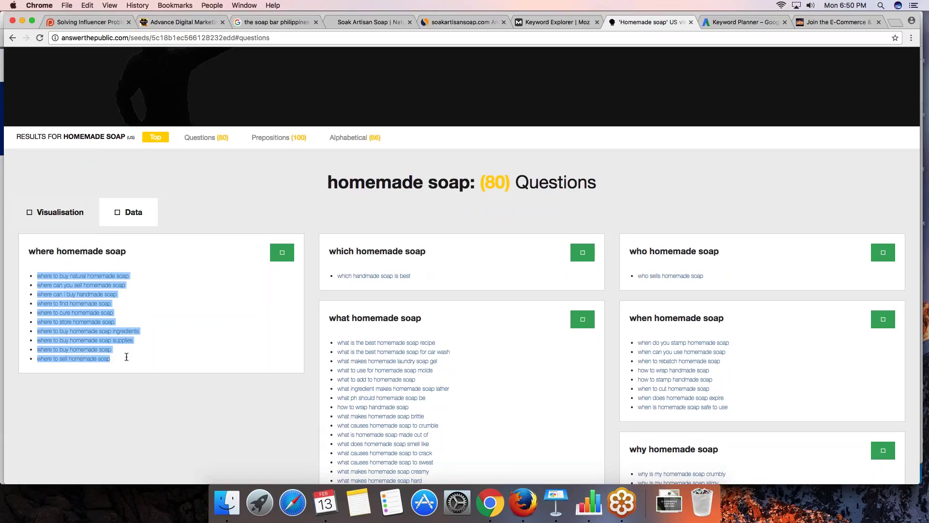
left_click(205, 414)
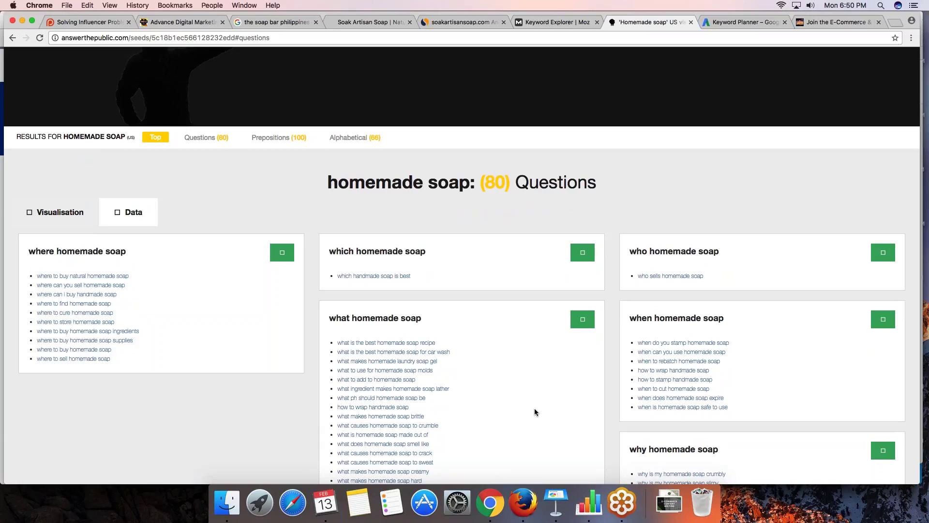
scroll(534, 408, "down", 3)
scroll(534, 407, "down", 1)
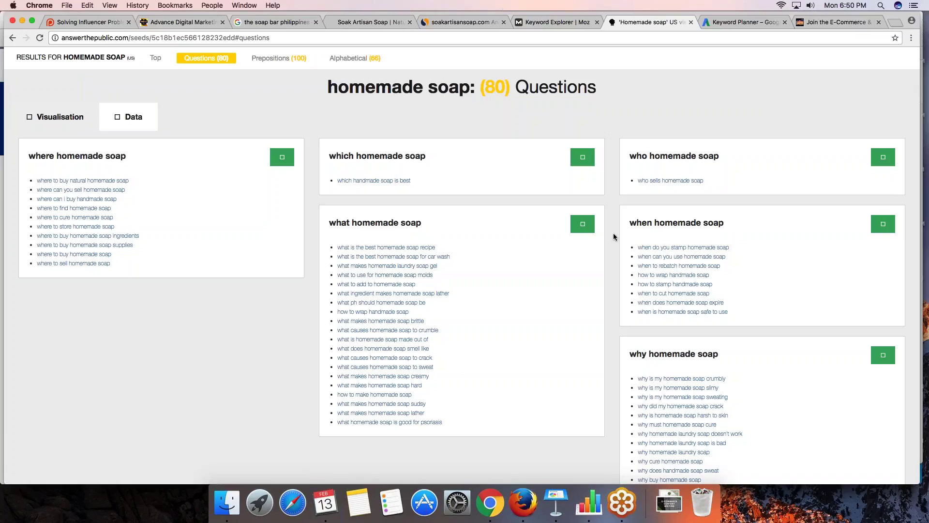
left_click_drag(626, 244, 741, 327)
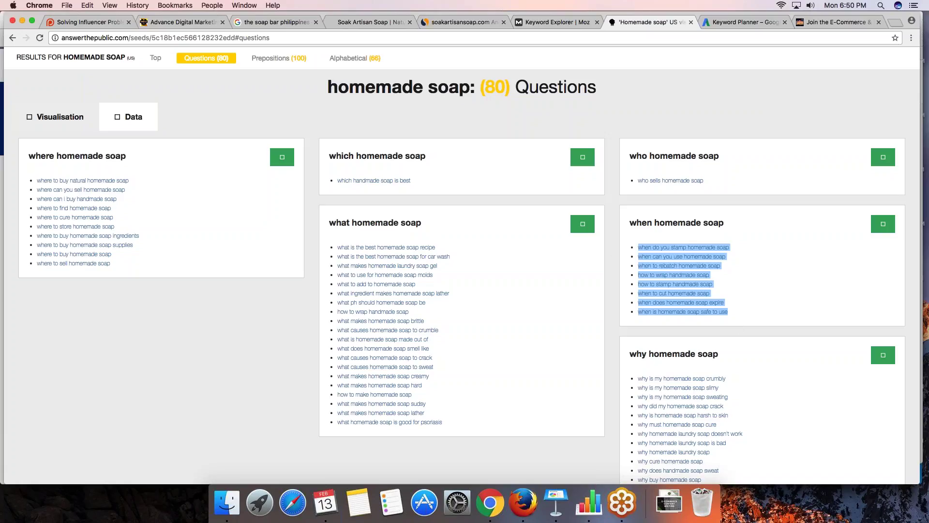
left_click(610, 247)
scroll(609, 246, "down", 4)
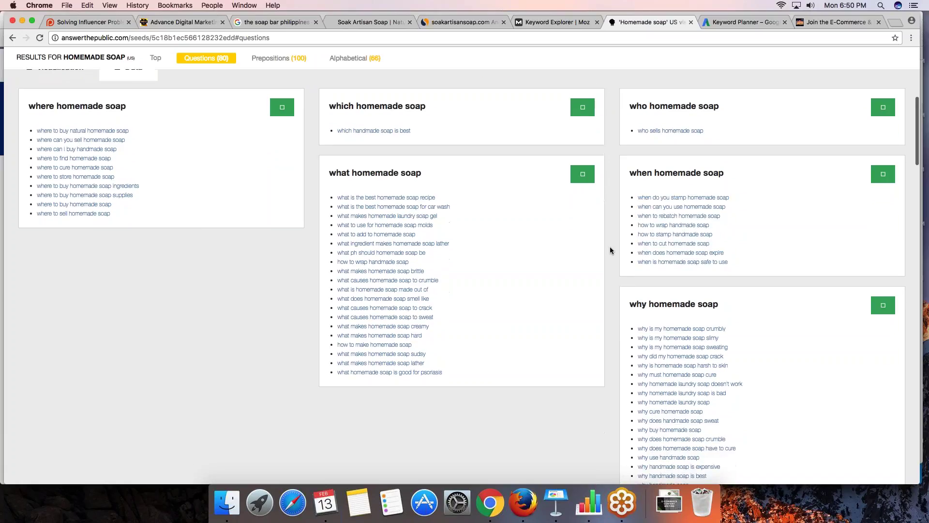
scroll(610, 249, "down", 6)
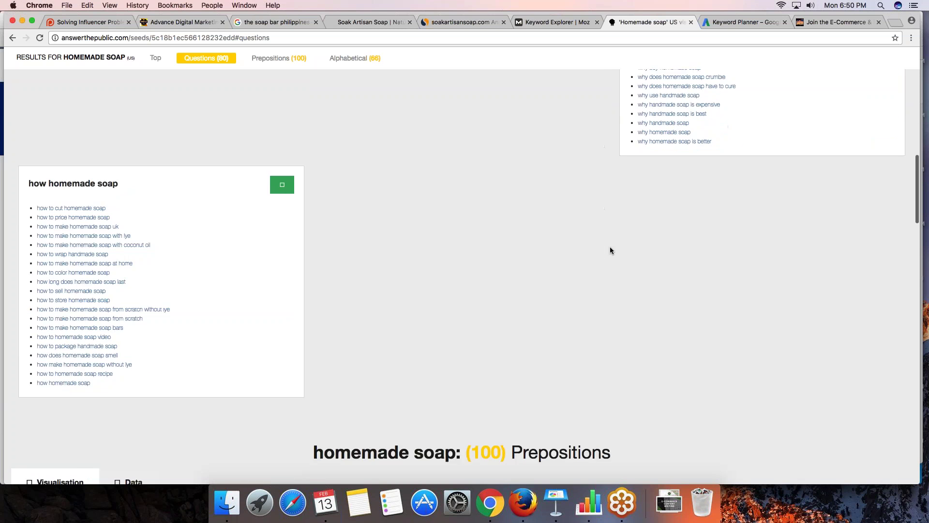
Show the homemade soap prepositions as data and check them against the keyword terms table in Numbers.
scroll(610, 249, "down", 7)
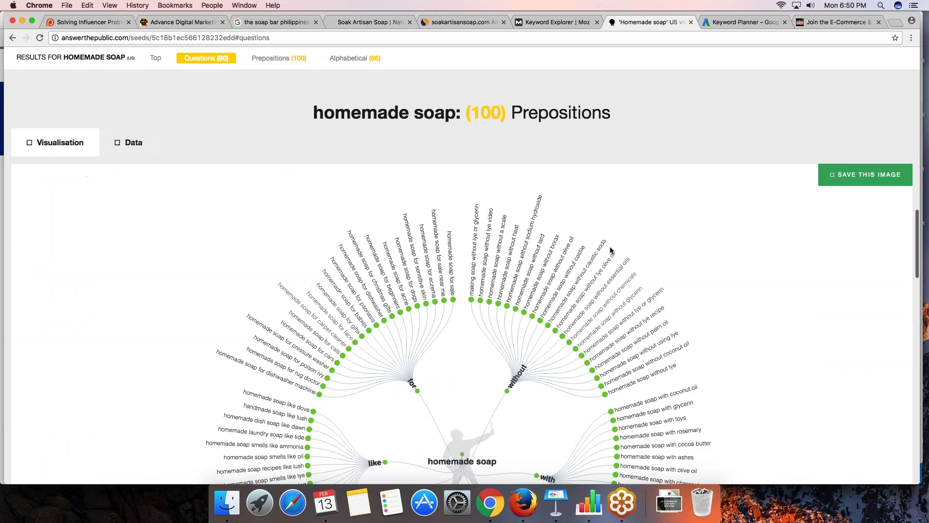
scroll(610, 249, "up", 1)
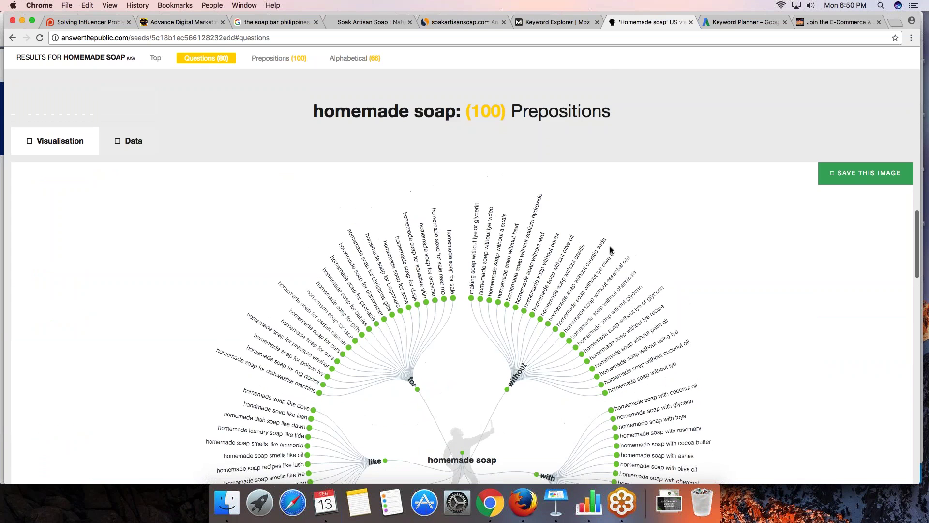
scroll(610, 249, "down", 1)
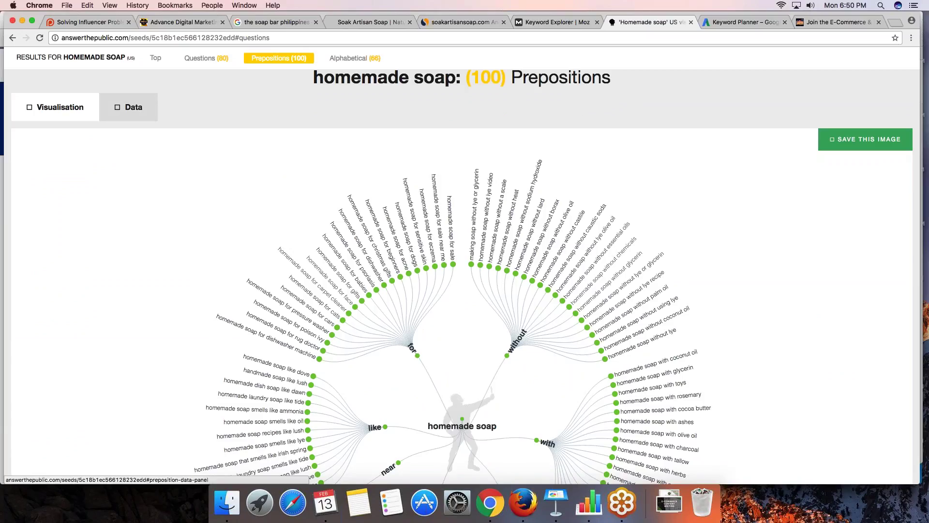
left_click(127, 107)
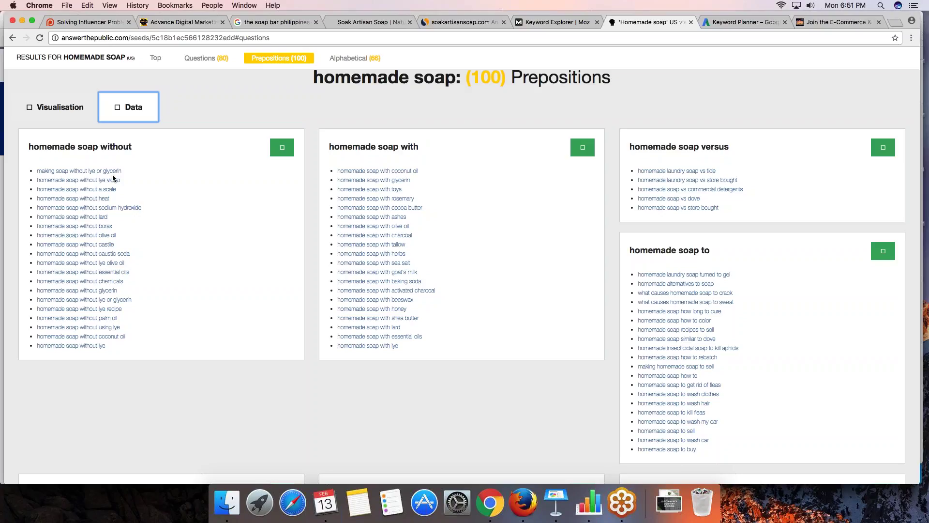
key("super+Tab")
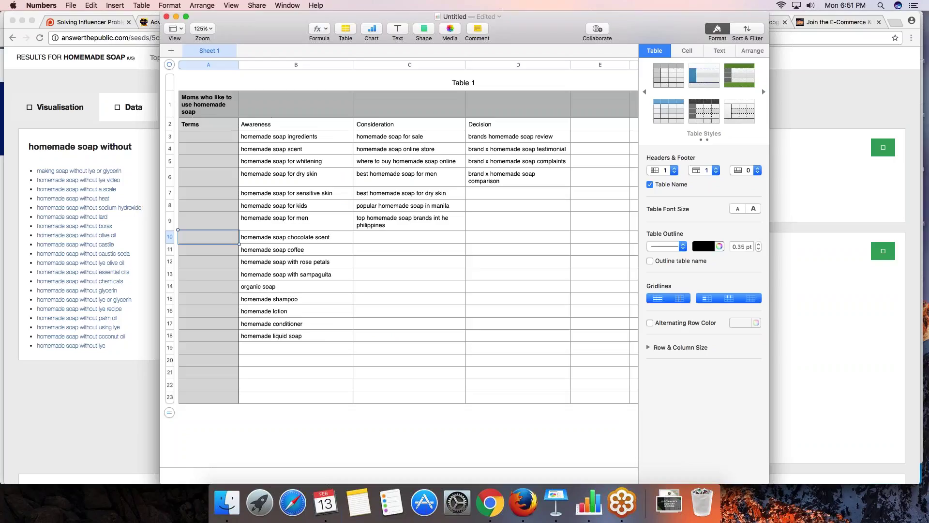
key("super+Tab")
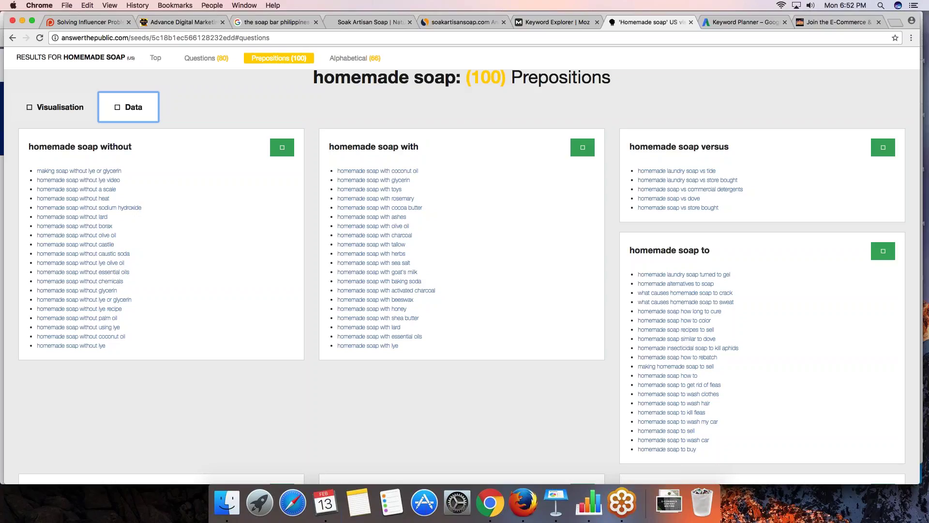
Look through the remaining preposition lists and the alphabetical homemade soap lists, returning to the start of the report.
scroll(461, 271, "down", 10)
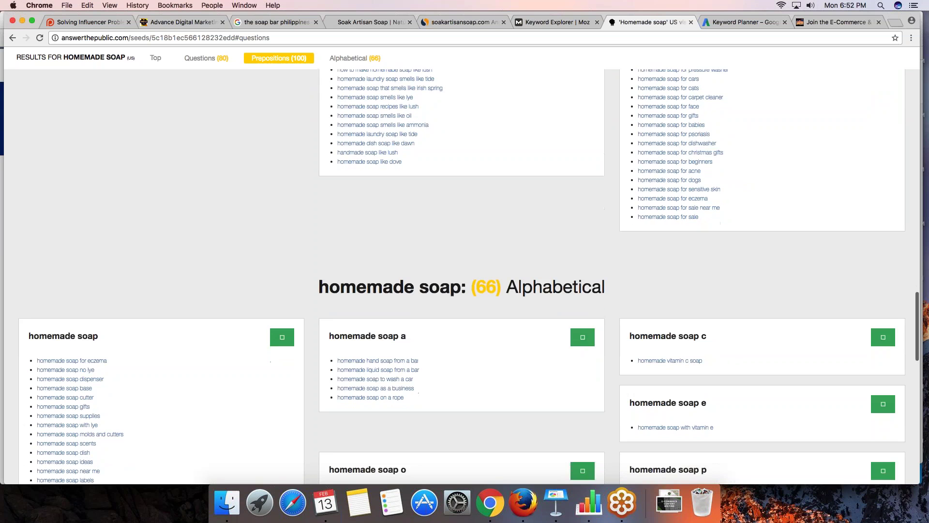
scroll(461, 276, "down", 7)
scroll(461, 276, "down", 6)
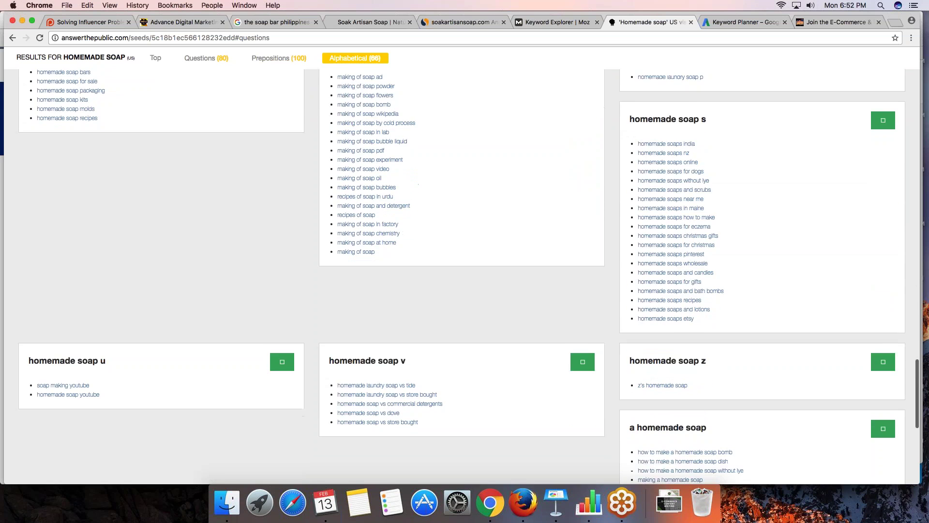
scroll(460, 276, "up", 15)
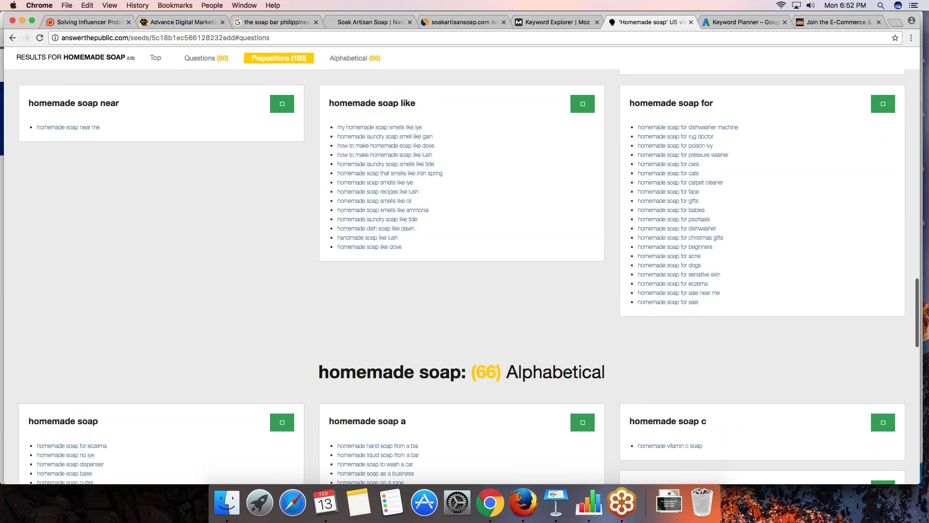
scroll(461, 276, "up", 20)
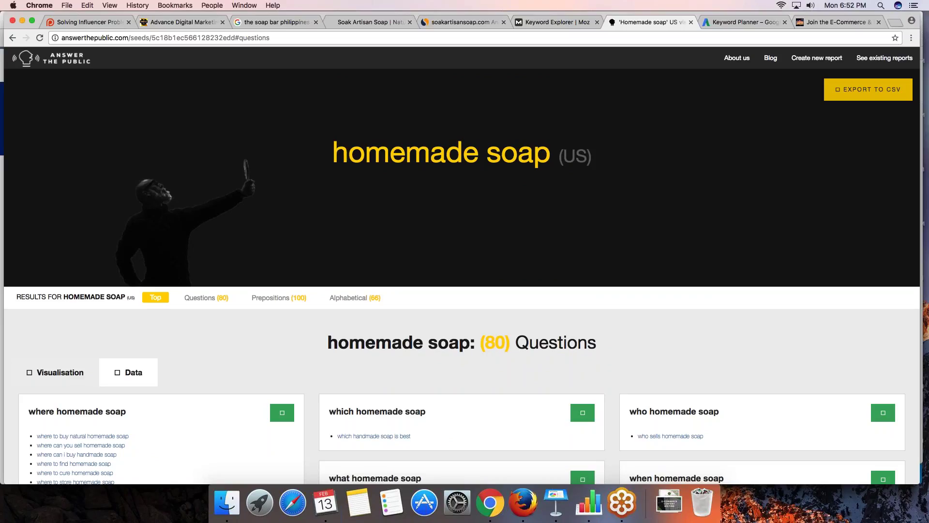
Switch to the Google AdWords Keyword Planner and enter "homemade soap" as the product or service for a new keyword search.
left_click(747, 24)
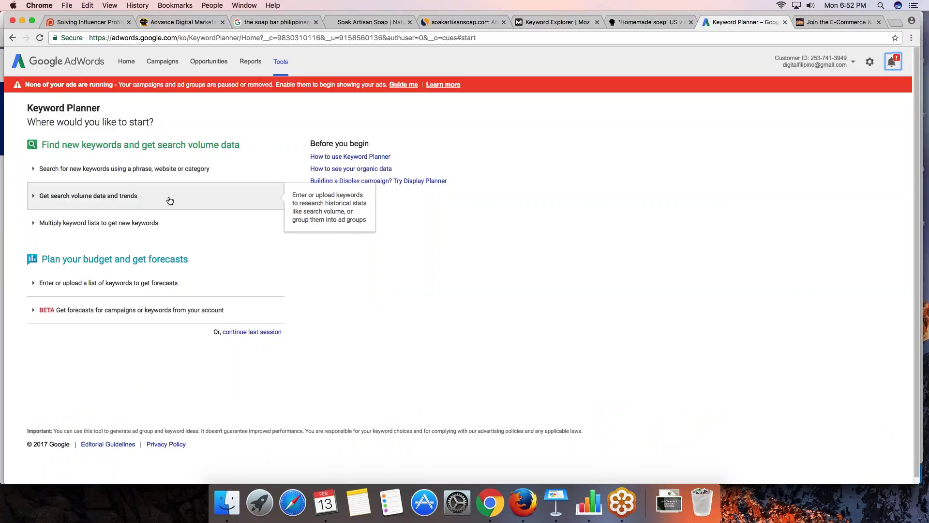
left_click(120, 175)
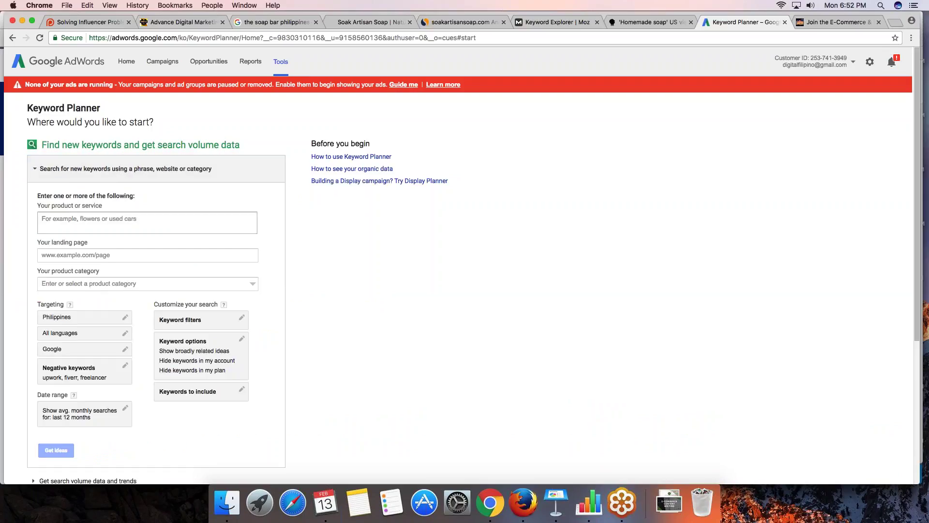
left_click(167, 224)
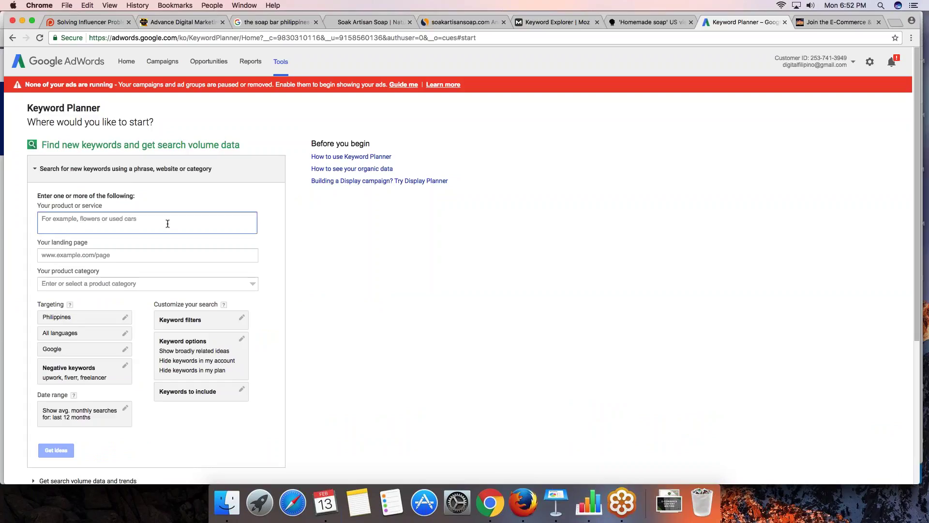
type("ho")
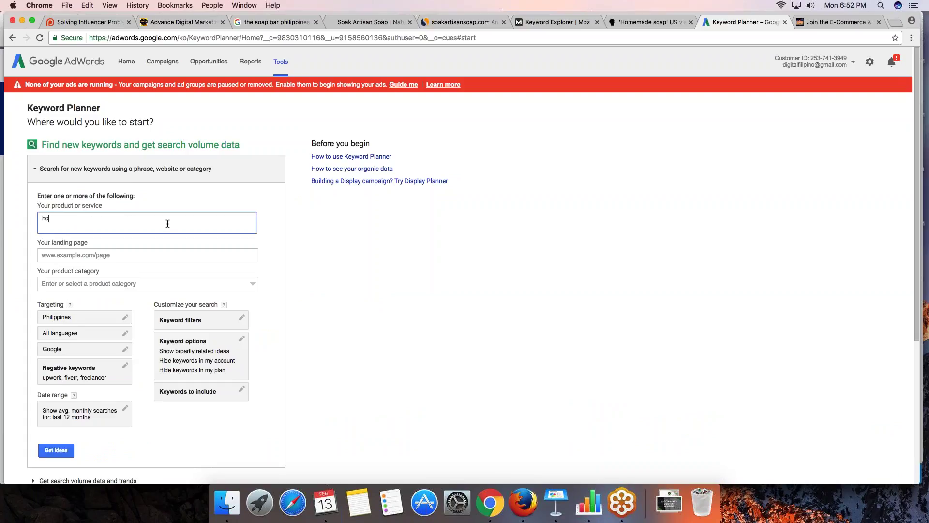
type("memade soap")
Replace the existing negative keywords with box and cutter on separate lines.
left_click(112, 377)
left_click_drag(112, 377, 46, 381)
type("upwork")
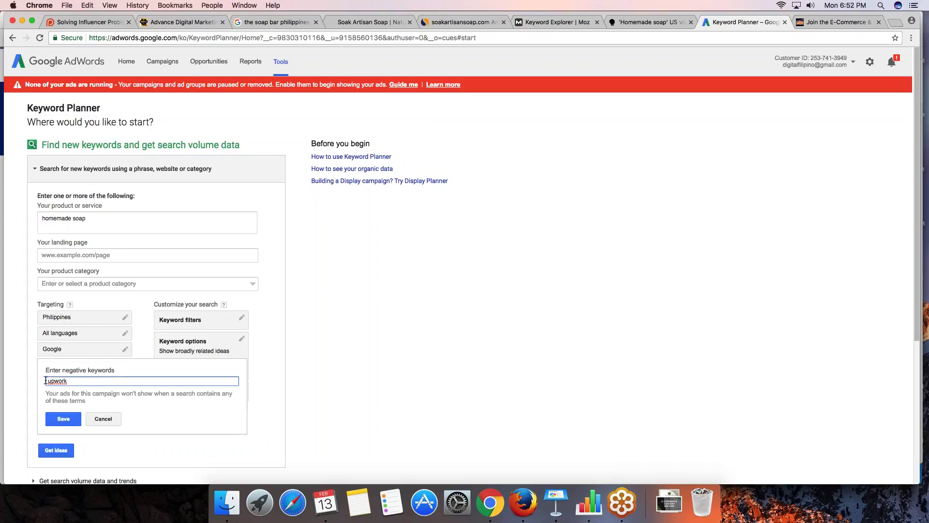
key("super+z")
type("box ")
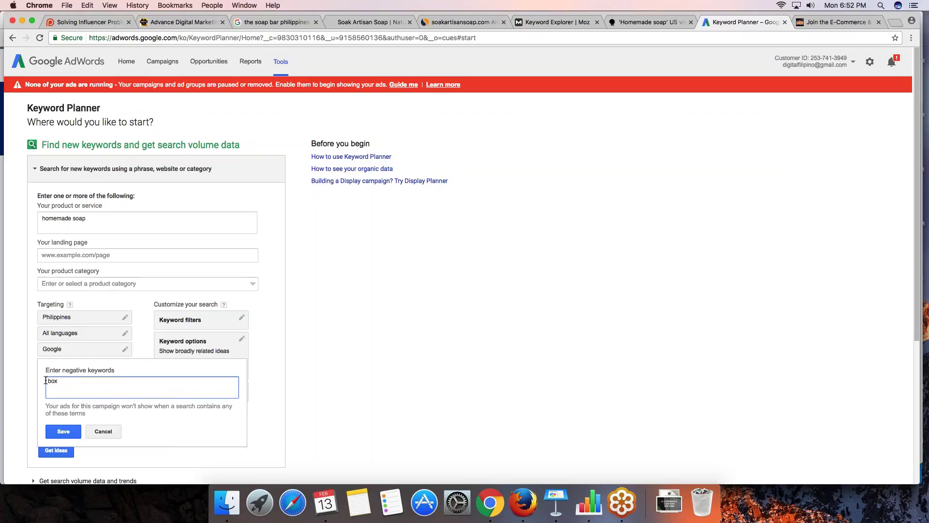
type("cutter")
key("Return")
Add ingredients and recipe to the negative keywords, save the list, and get the keyword ideas.
type("inredi")
key("BackSpace")
key("BackSpace")
key("BackSpace")
key("BackSpace")
key("BackSpace")
type("ngredients")
key("Return")
type("recipe")
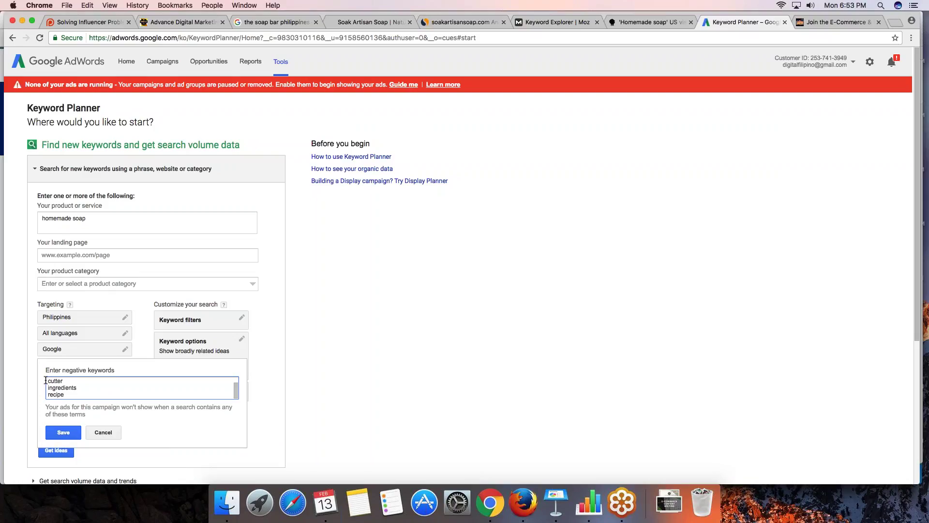
key("Up")
key("Up")
key("Down")
left_click(73, 432)
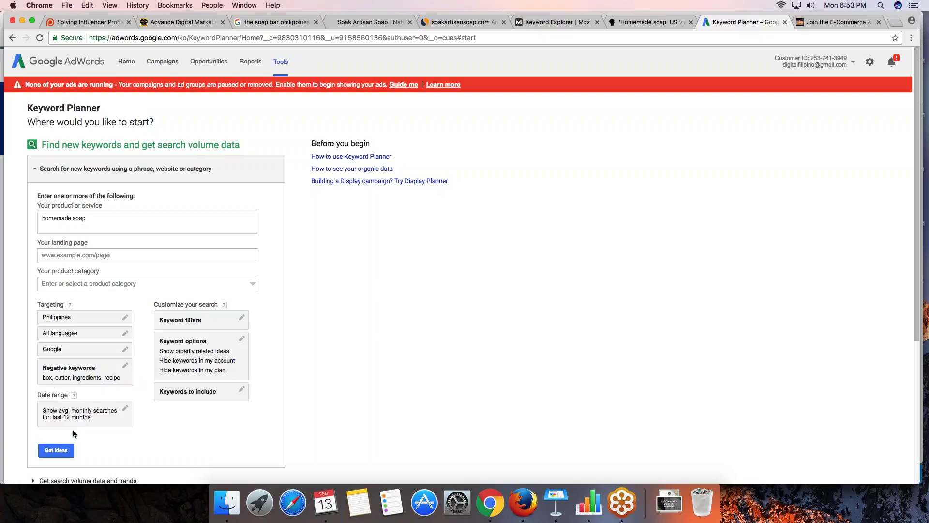
left_click(54, 450)
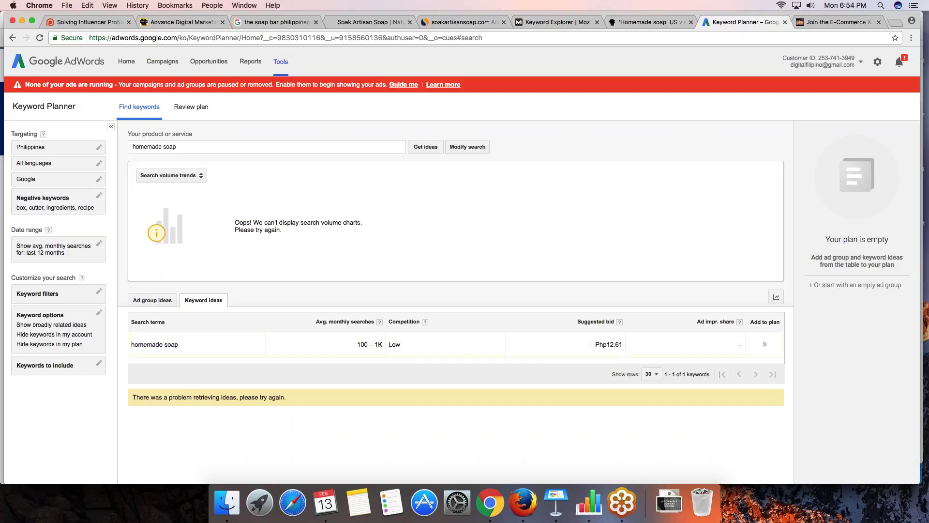
Search Google for "homemade soap" in place of the earlier soap bar search.
left_click(260, 25)
key("super+l")
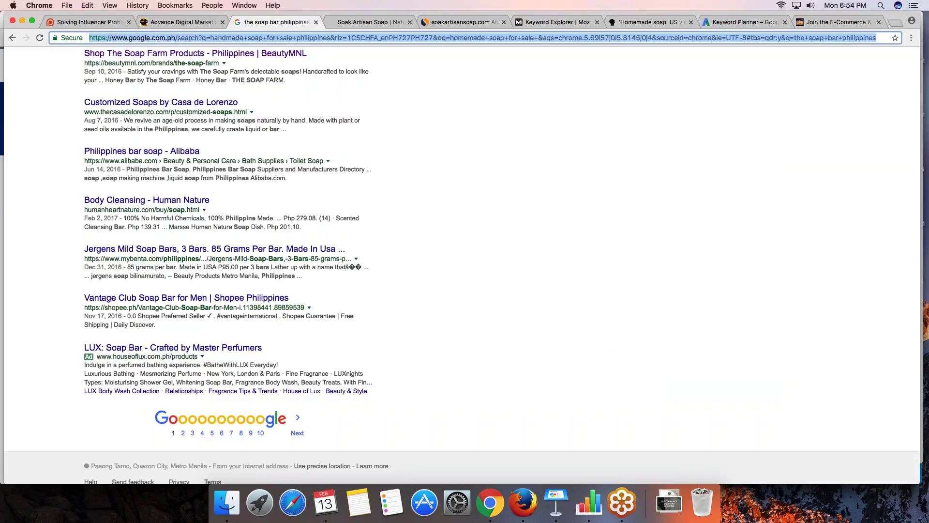
type("homemade soap")
key("Return")
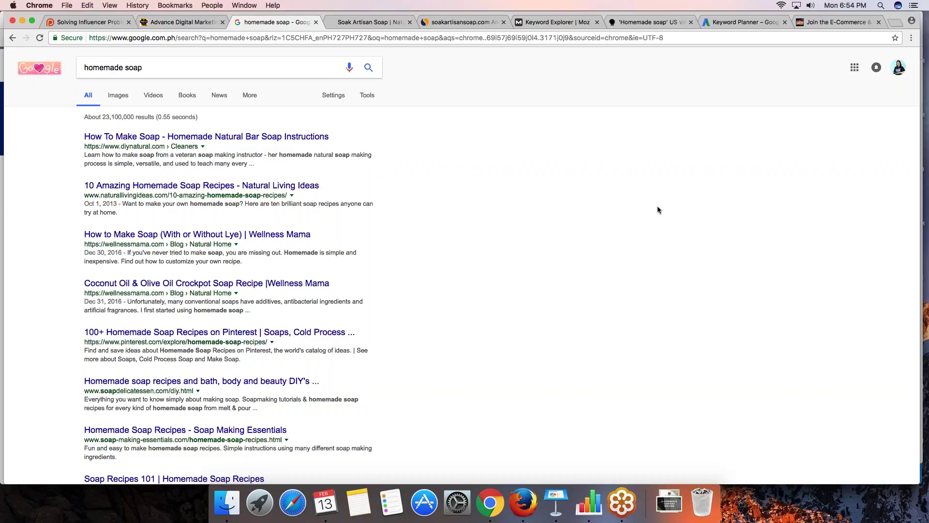
Compare the Keyword Planner data for homemade soap with the Google results and switch to Numbers.
left_click(748, 25)
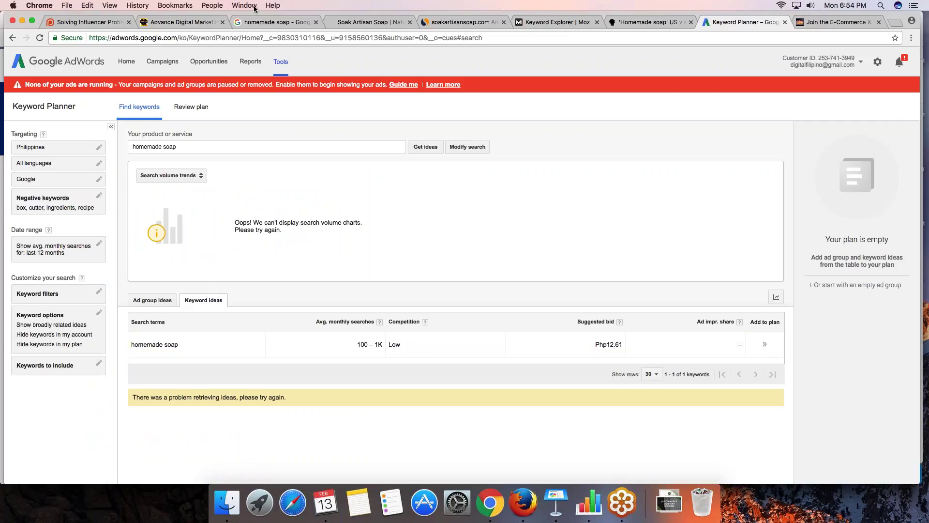
left_click(260, 25)
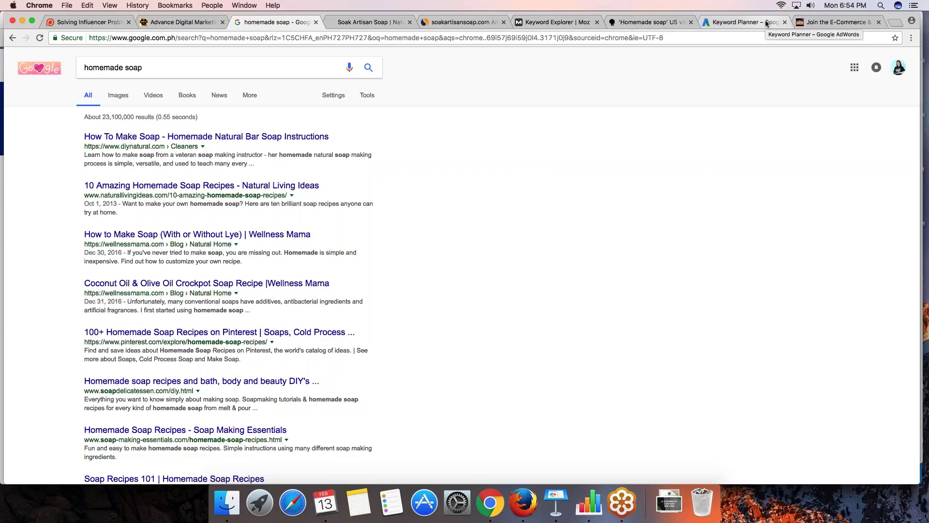
key("super+Tab")
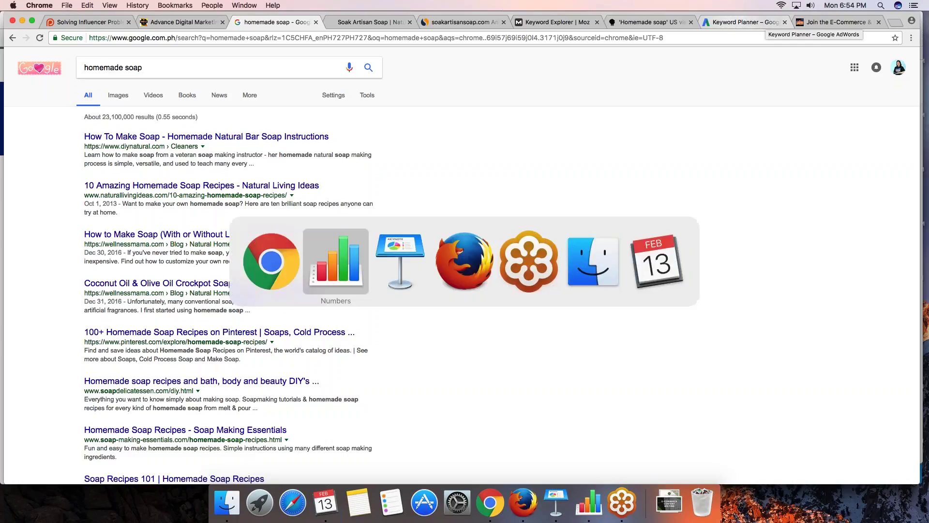